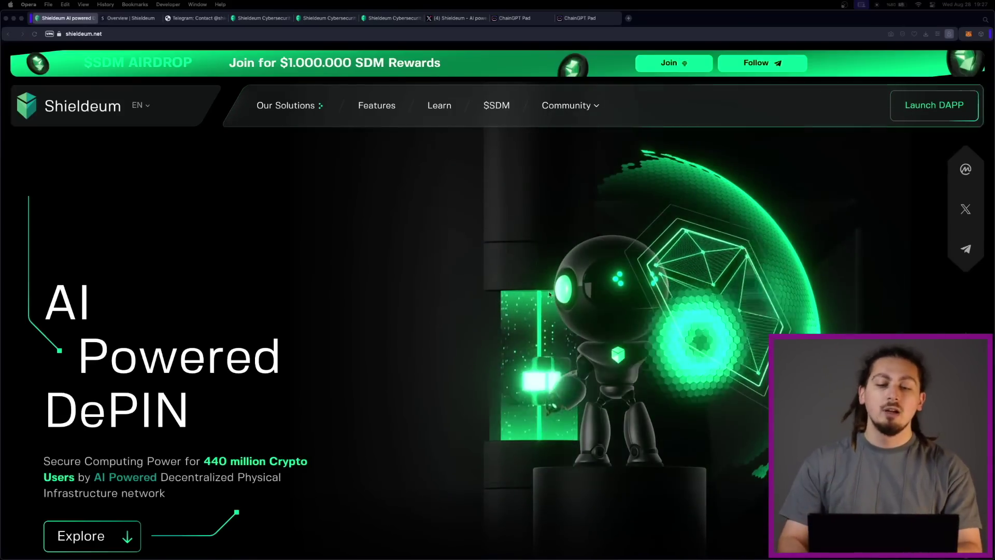
scroll(493, 307, "down", 1)
scroll(493, 307, "down", 1)
scroll(493, 306, "down", 1)
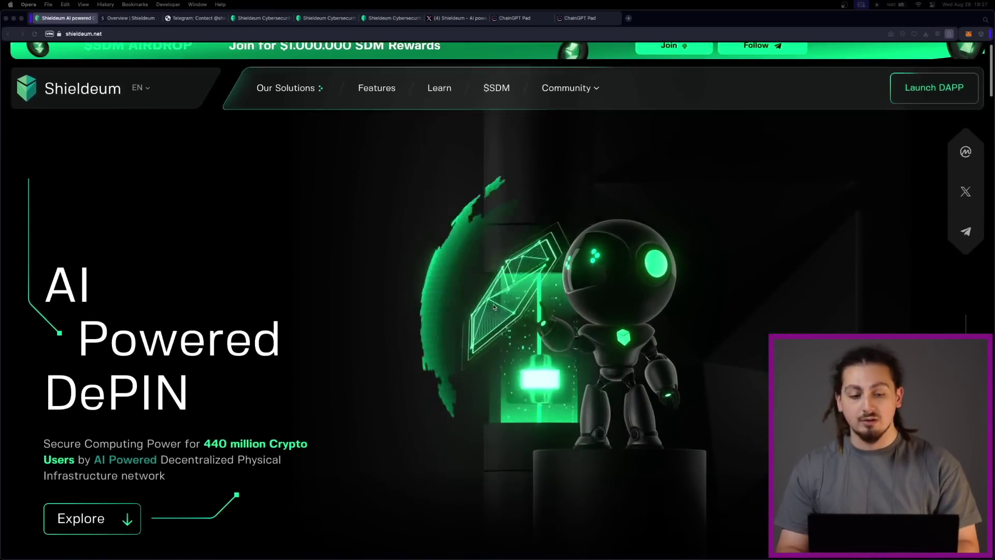
scroll(492, 307, "down", 1)
scroll(493, 308, "down", 3)
scroll(494, 308, "down", 2)
scroll(493, 307, "down", 3)
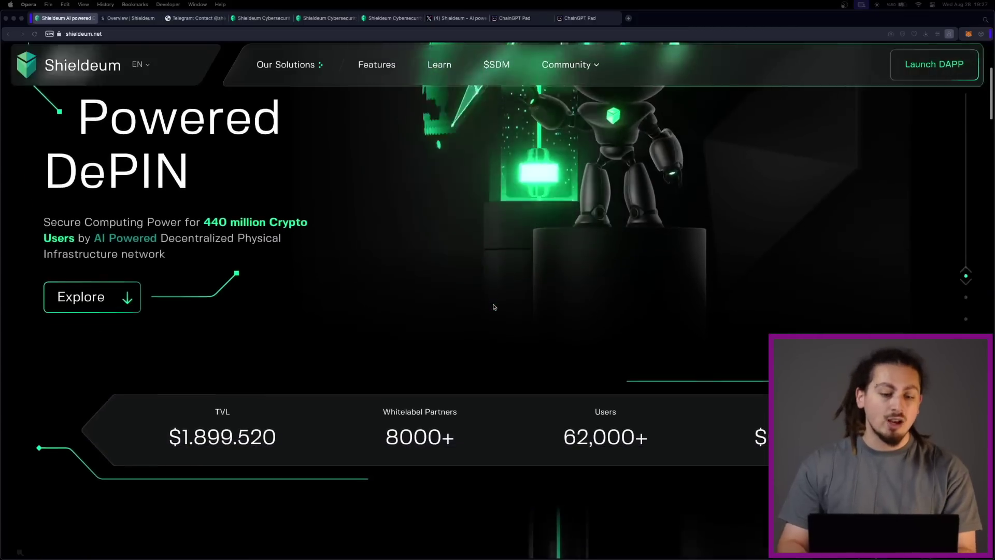
scroll(493, 307, "down", 5)
scroll(493, 307, "down", 1)
scroll(493, 307, "down", 2)
scroll(491, 306, "down", 3)
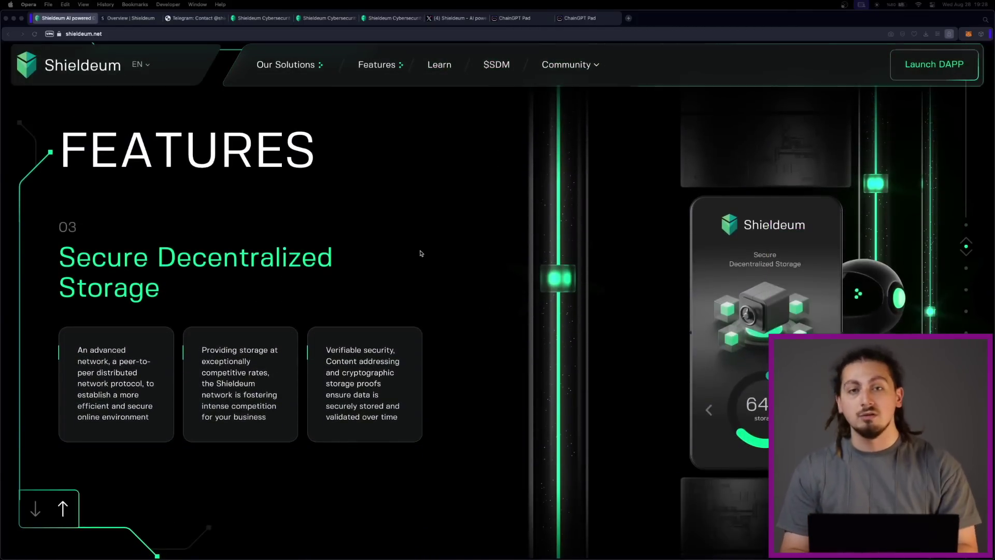
Step: View the Executive Summary docs page, glance at the website, then open Shieldeum EPN
left_click(141, 19)
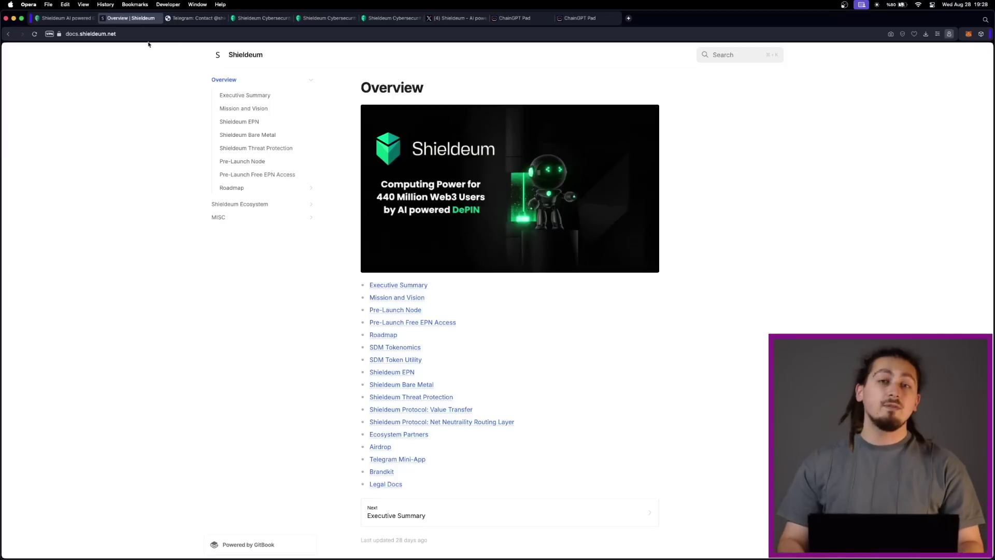
left_click(241, 96)
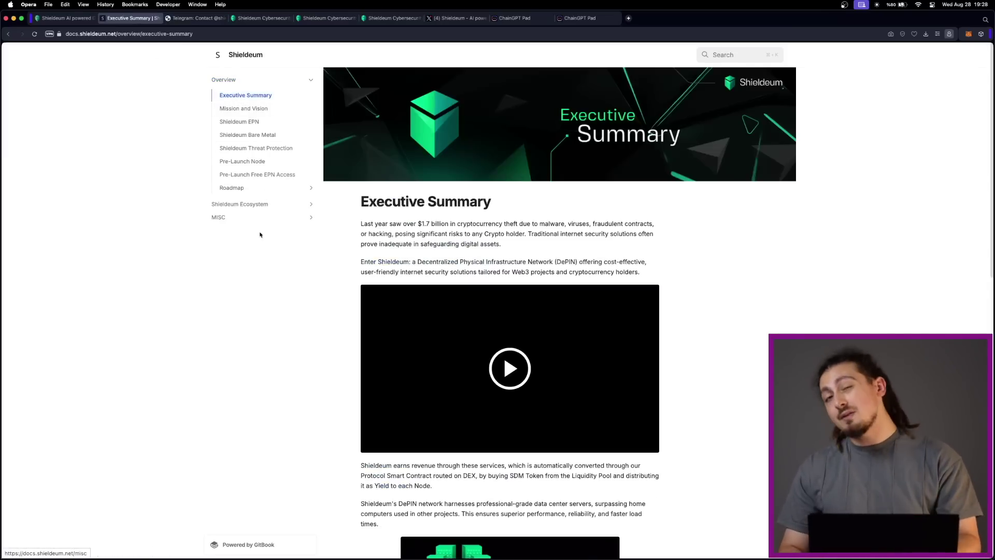
scroll(259, 234, "down", 3)
scroll(256, 237, "down", 2)
scroll(256, 233, "down", 3)
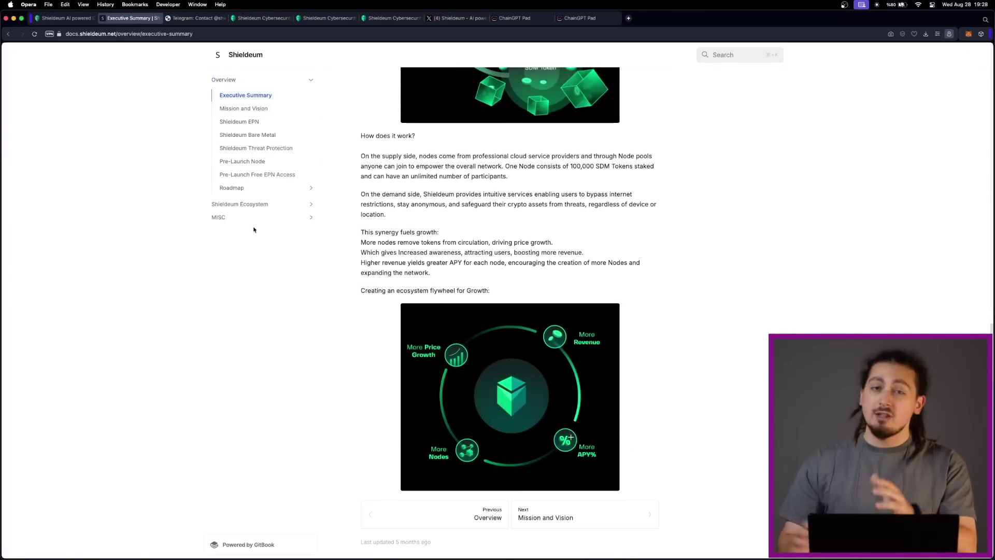
scroll(248, 218, "up", 8)
left_click(82, 24)
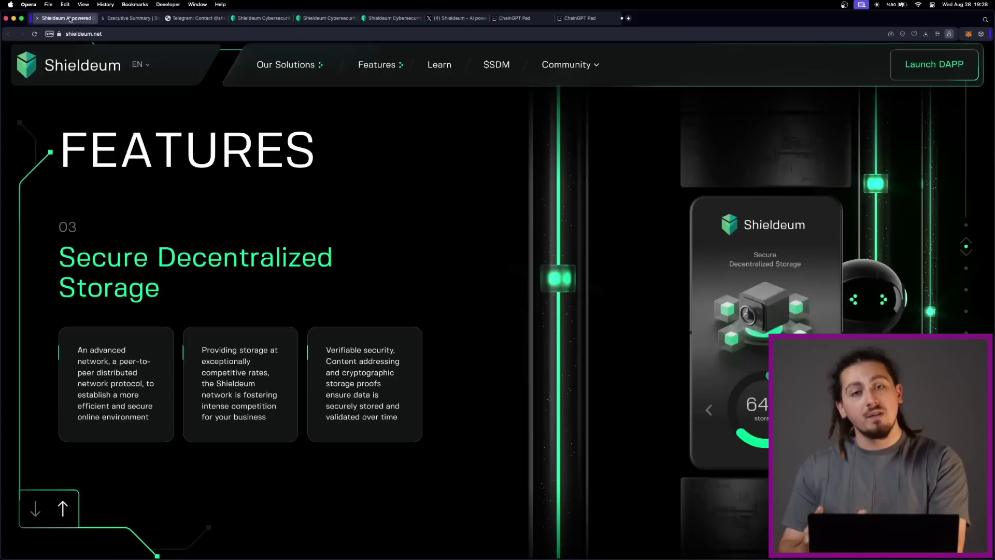
scroll(269, 267, "up", 2)
scroll(270, 267, "down", 3)
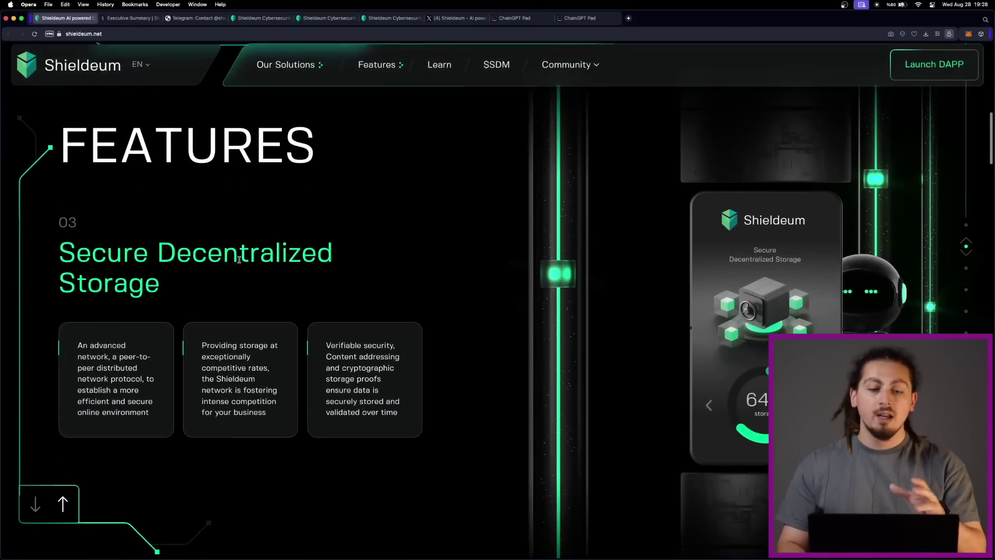
scroll(269, 267, "down", 3)
scroll(239, 267, "down", 3)
scroll(239, 267, "down", 3)
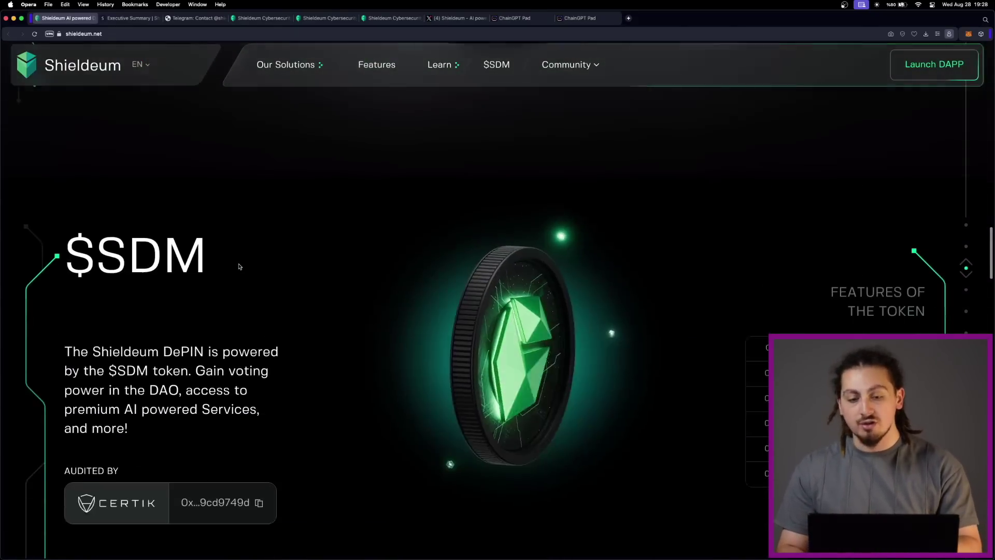
scroll(239, 267, "down", 3)
scroll(240, 265, "down", 2)
scroll(240, 265, "down", 2)
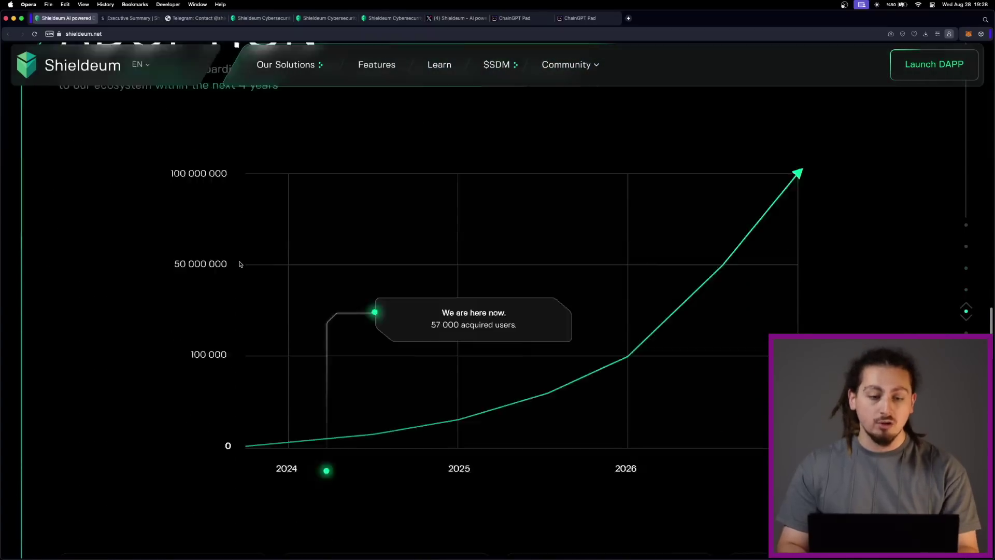
scroll(240, 266, "down", 3)
scroll(239, 262, "down", 2)
scroll(239, 262, "down", 3)
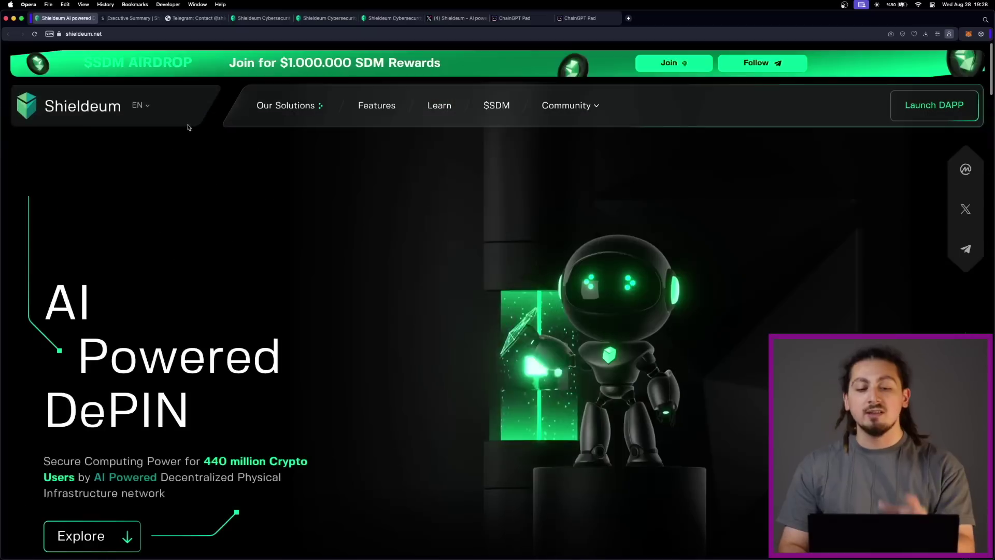
left_click(131, 18)
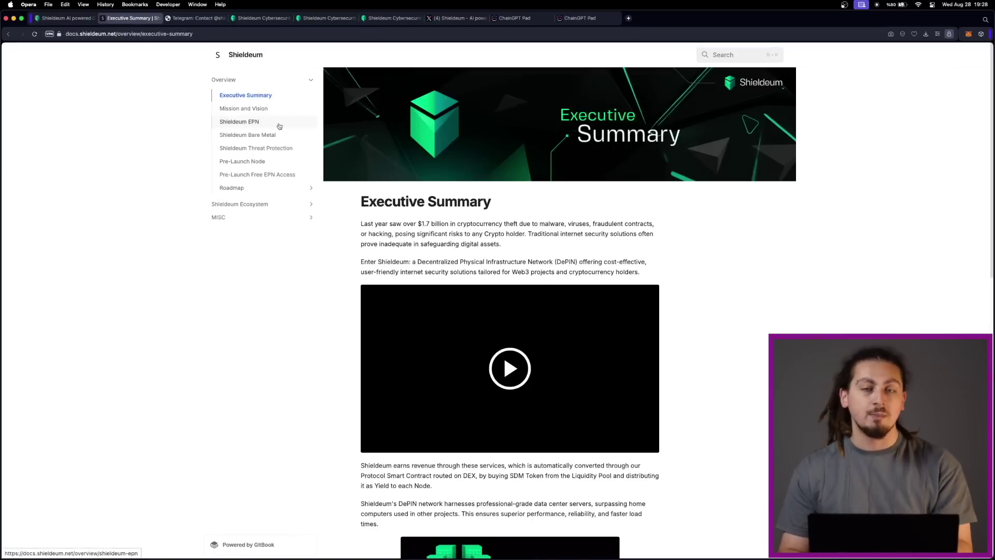
left_click(257, 122)
Step: Zoom into the EPN app screenshot, then read the Why EPN? benefits list
left_click(461, 258)
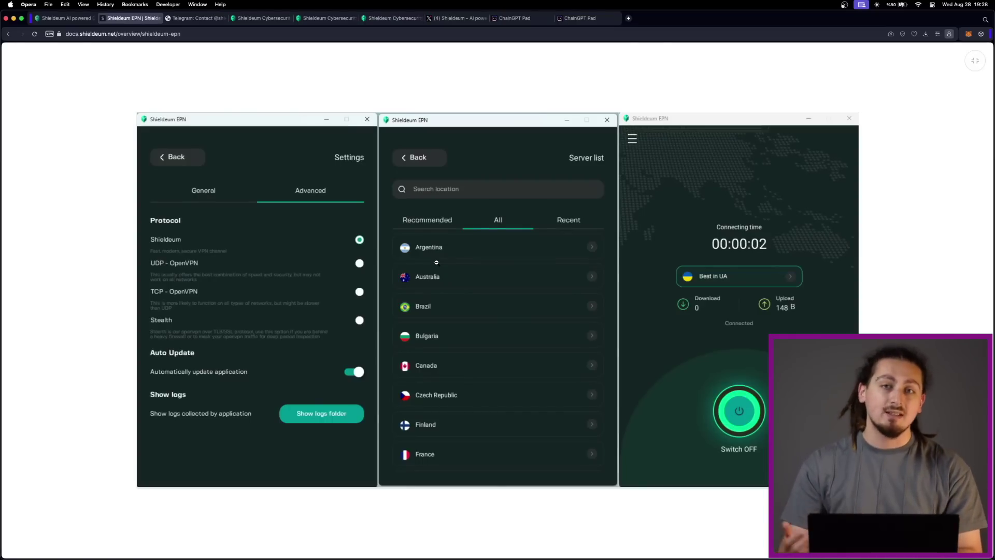
left_click(437, 262)
scroll(450, 288, "down", 5)
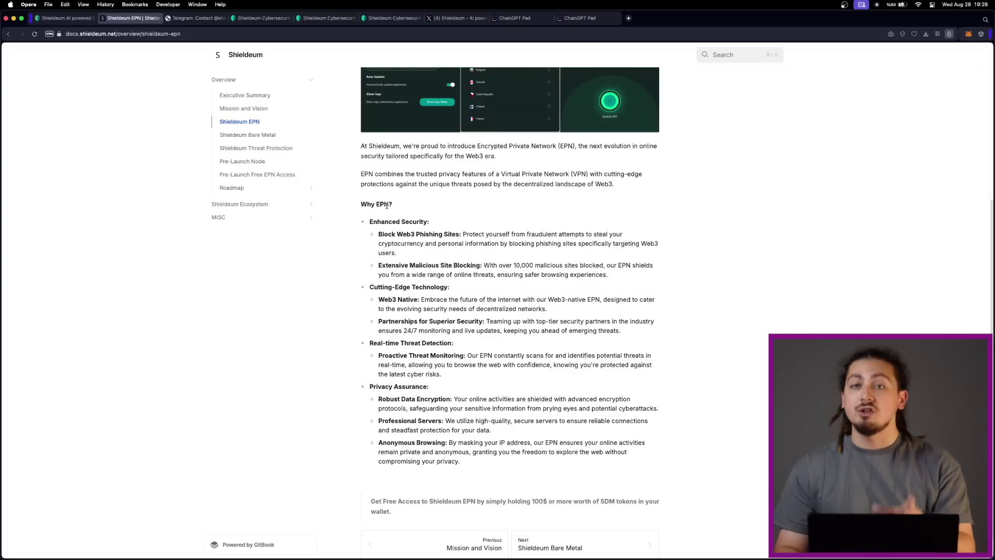
mouse_move(459, 223)
left_mouse_down()
mouse_move(389, 219)
mouse_move(498, 233)
left_mouse_up()
left_click_drag(370, 288, 449, 289)
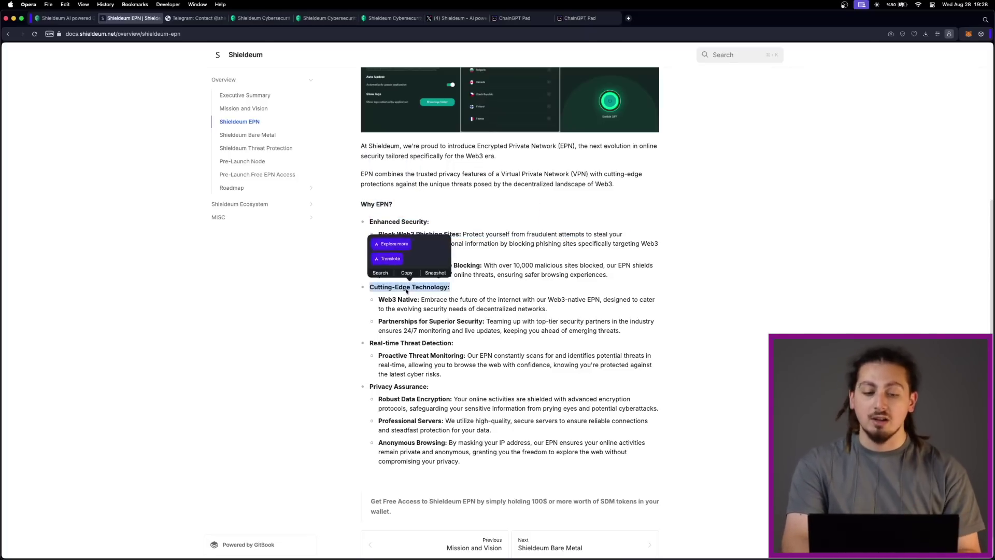
triple_click(370, 344)
left_click(376, 386)
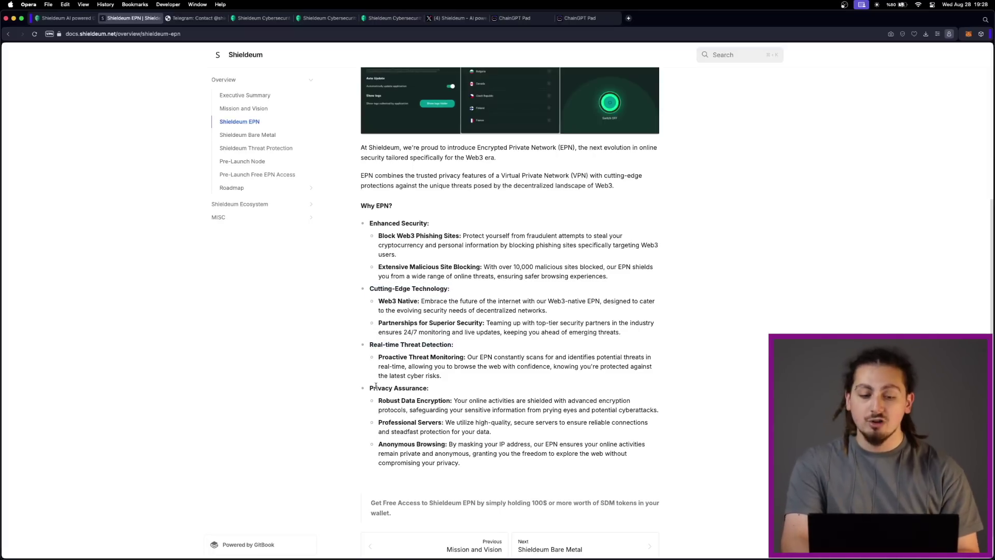
left_click(299, 321)
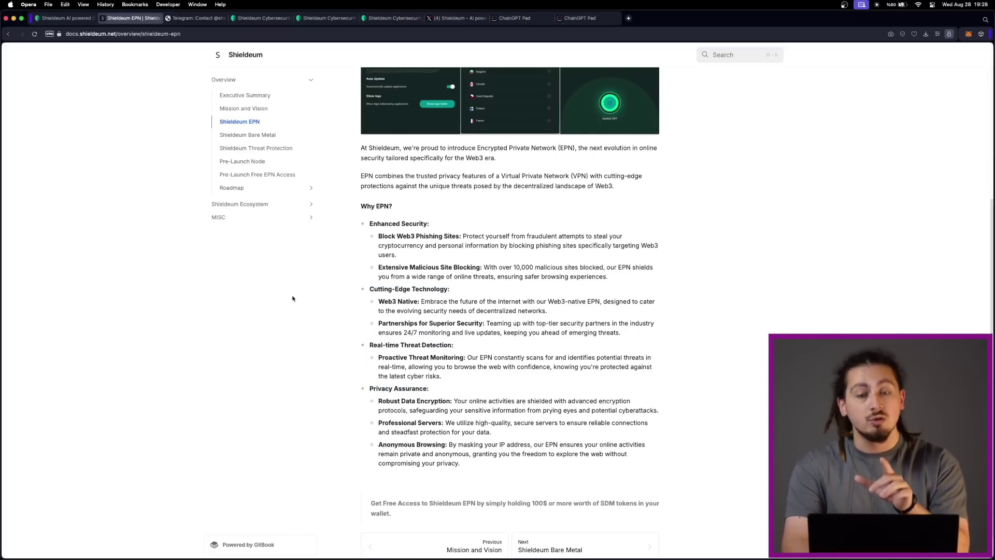
scroll(293, 299, "up", 1)
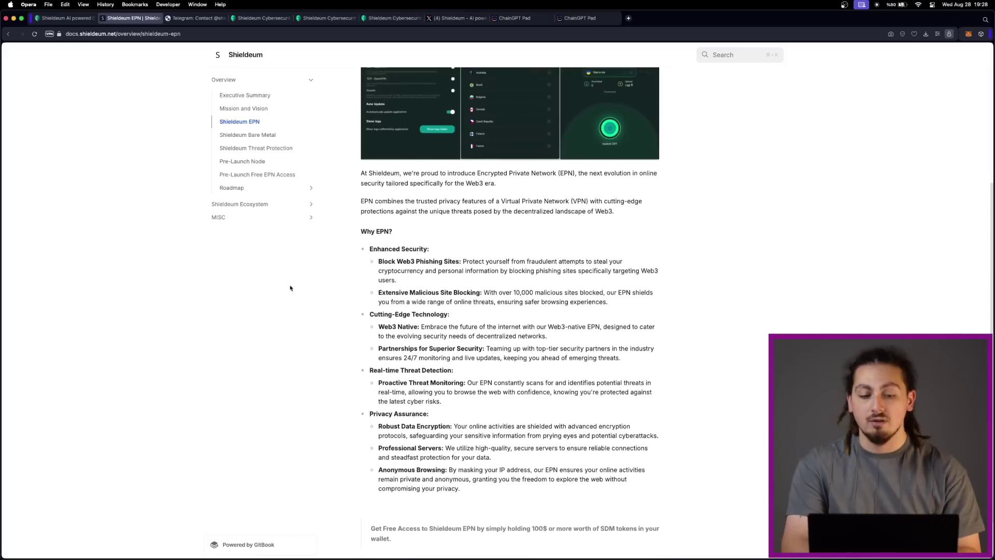
scroll(332, 294, "up", 1)
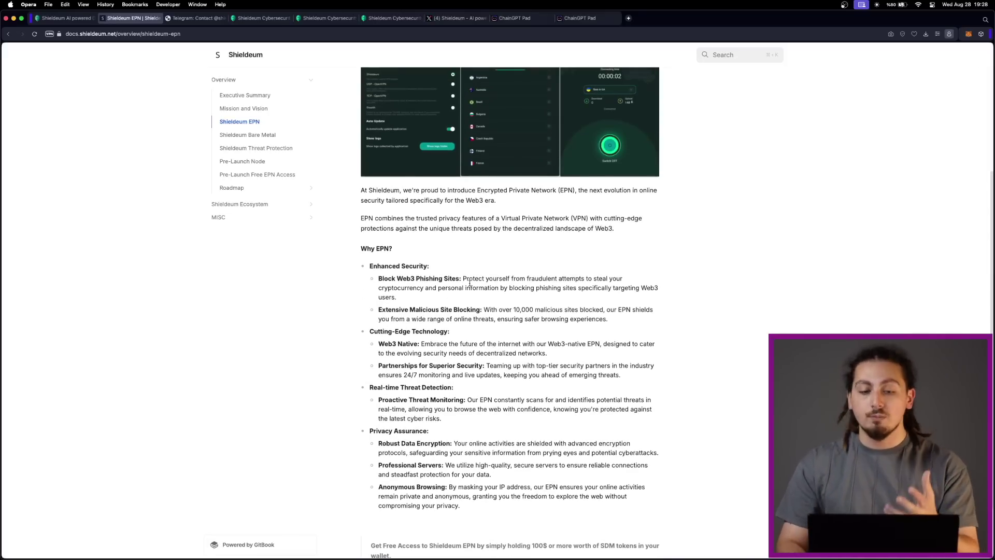
left_click_drag(464, 276, 659, 292)
left_click(662, 292)
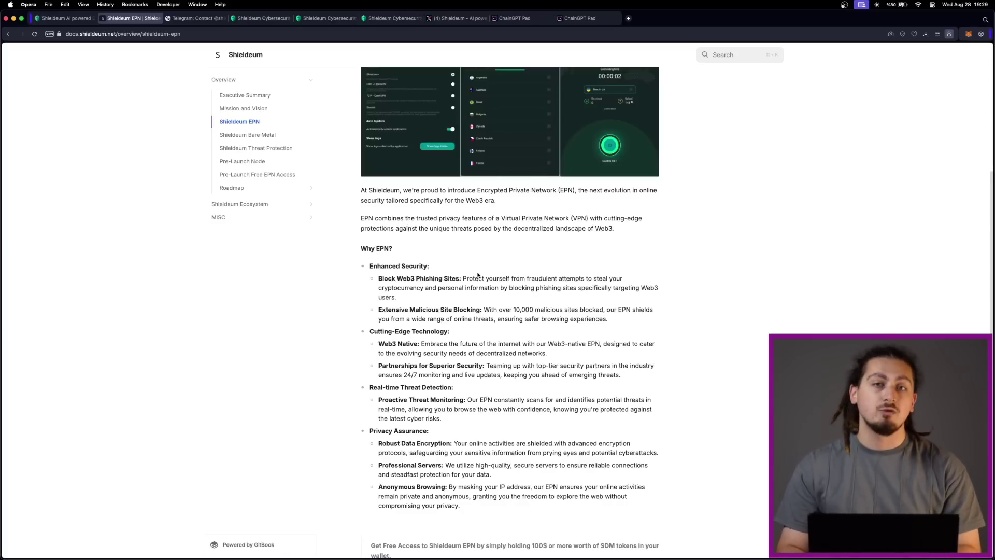
scroll(450, 278, "down", 2)
scroll(450, 277, "up", 2)
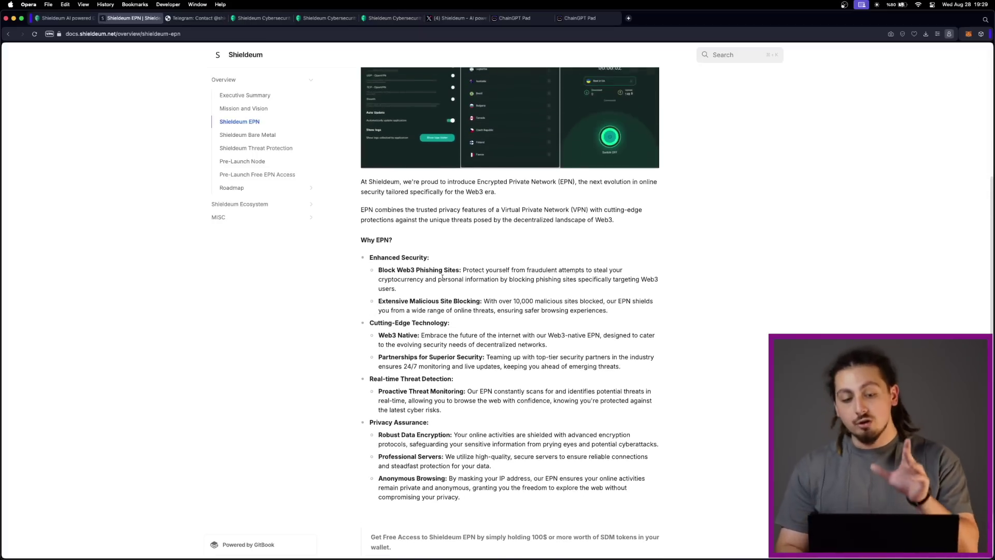
scroll(443, 282, "up", 2)
scroll(443, 282, "up", 2)
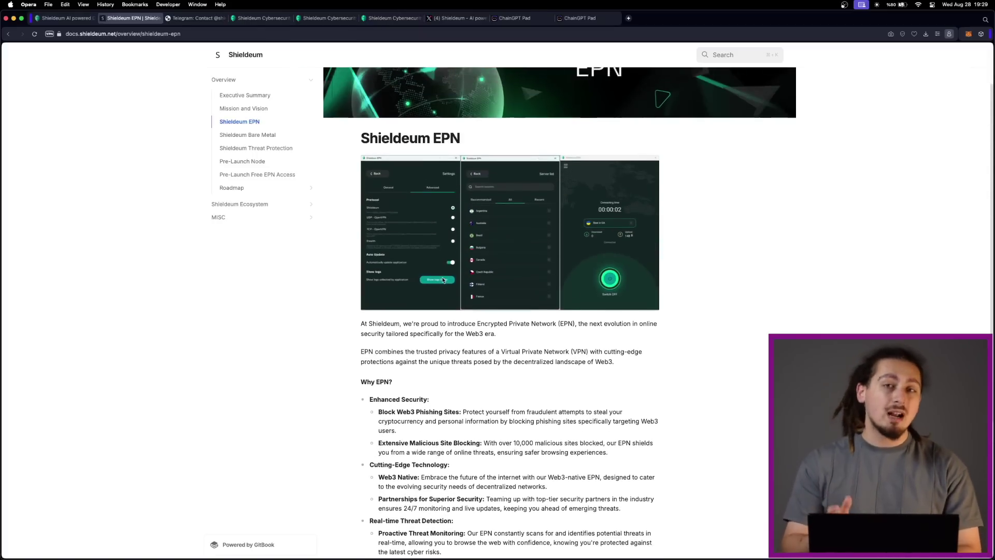
scroll(338, 236, "up", 1)
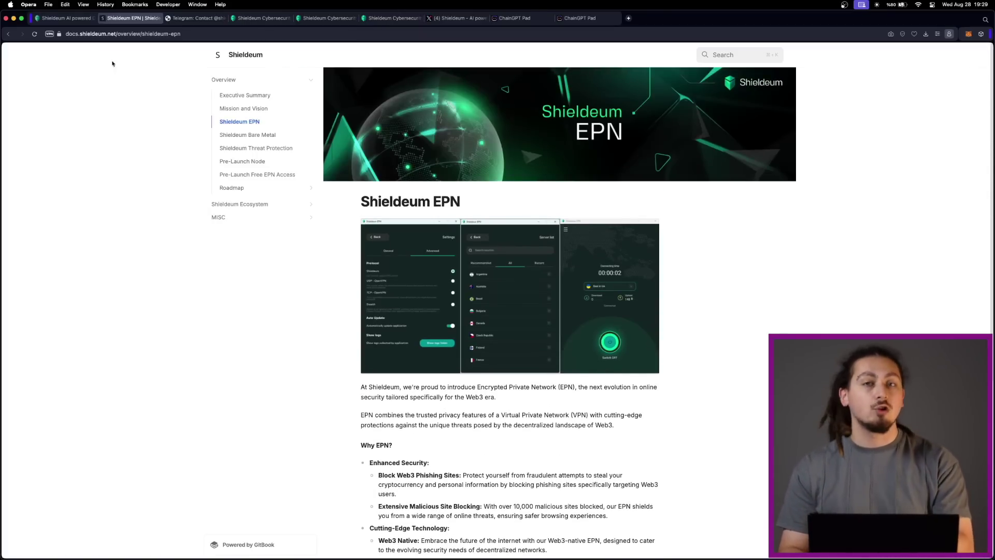
Step: Expand the $SDM Utility description on the website's Ecosystem section, then return to the docs
left_click(73, 20)
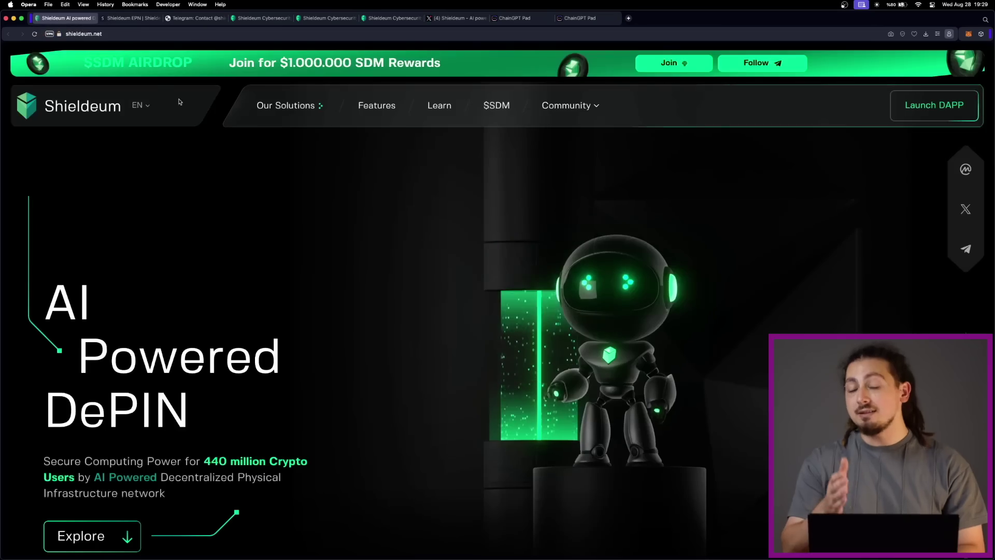
scroll(273, 211, "down", 10)
scroll(274, 211, "down", 5)
scroll(274, 211, "down", 3)
scroll(275, 210, "down", 10)
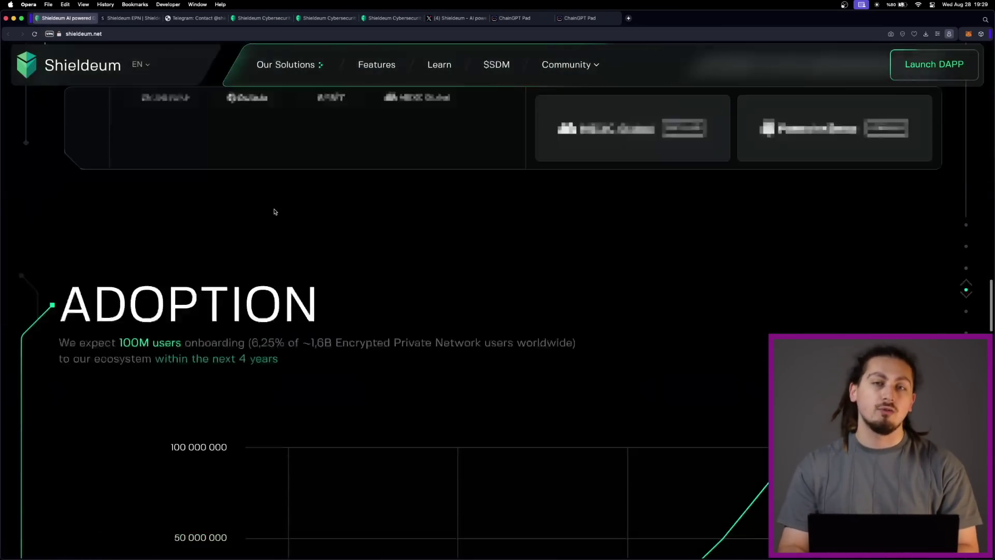
scroll(274, 211, "up", 8)
scroll(274, 212, "down", 1)
scroll(274, 211, "down", 4)
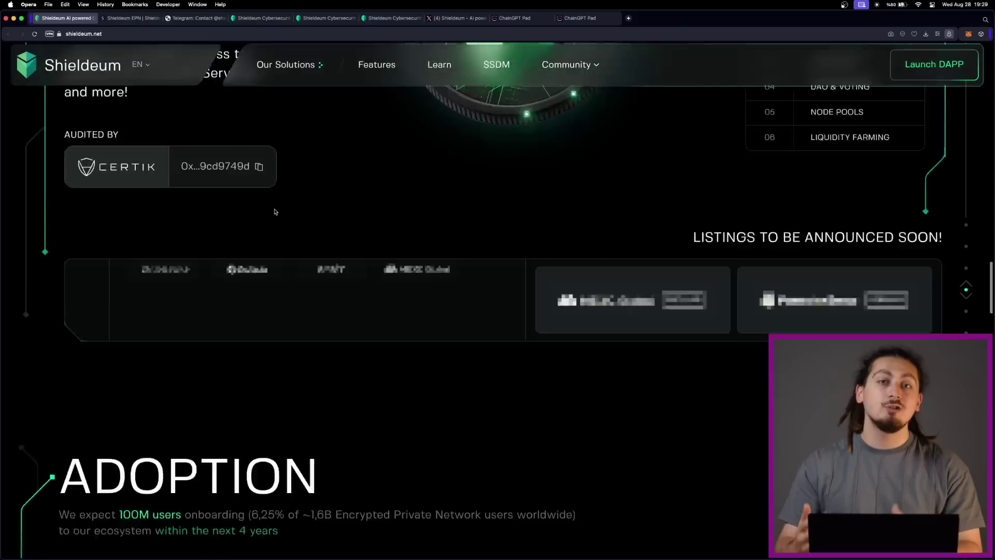
scroll(274, 212, "down", 6)
scroll(274, 212, "down", 6)
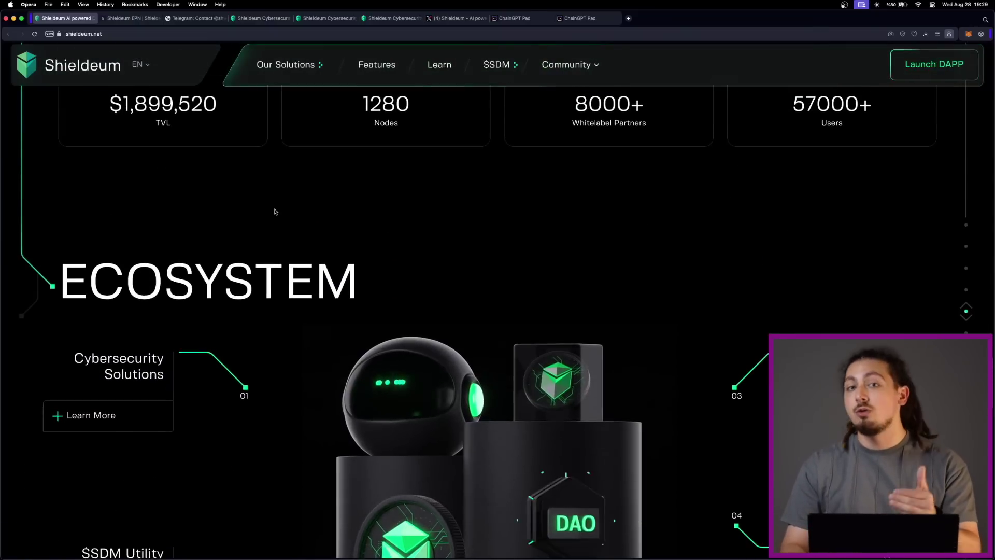
scroll(274, 212, "down", 5)
scroll(233, 211, "down", 5)
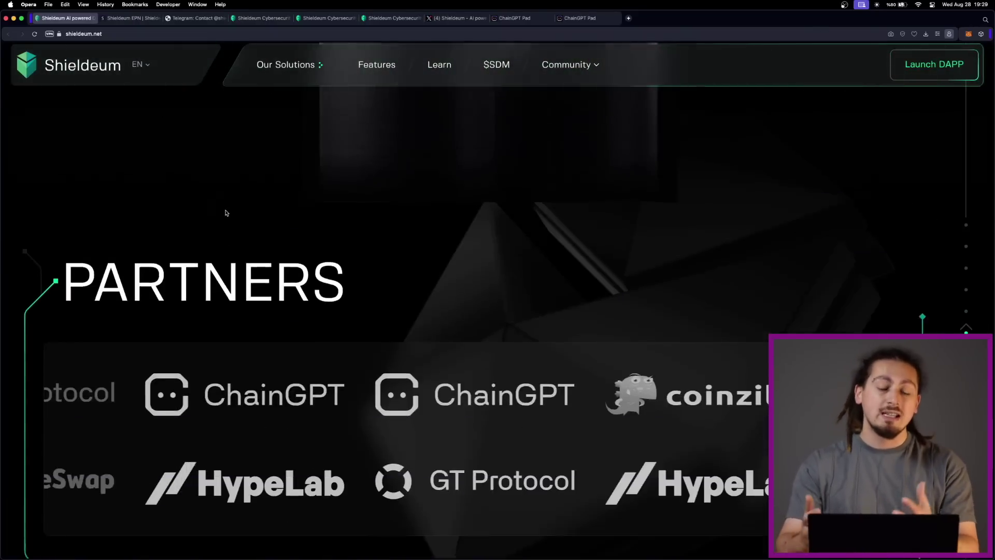
scroll(226, 214, "down", 2)
scroll(225, 213, "up", 5)
left_click(160, 206)
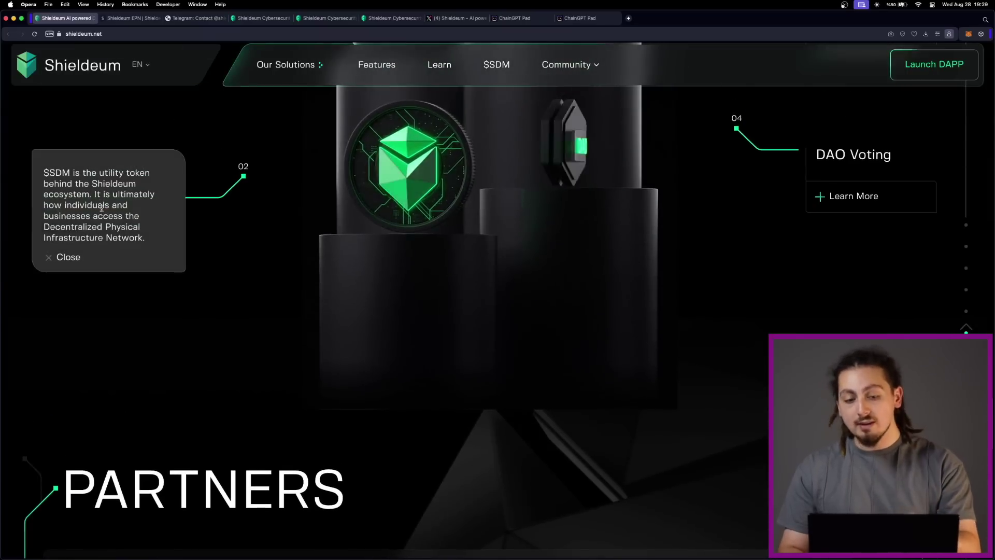
left_click(132, 18)
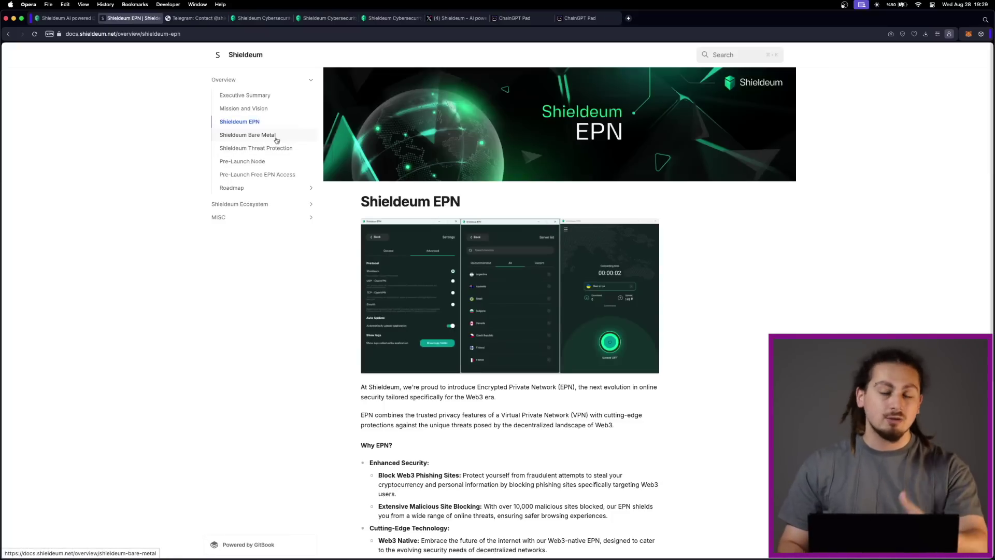
scroll(304, 197, "down", 5)
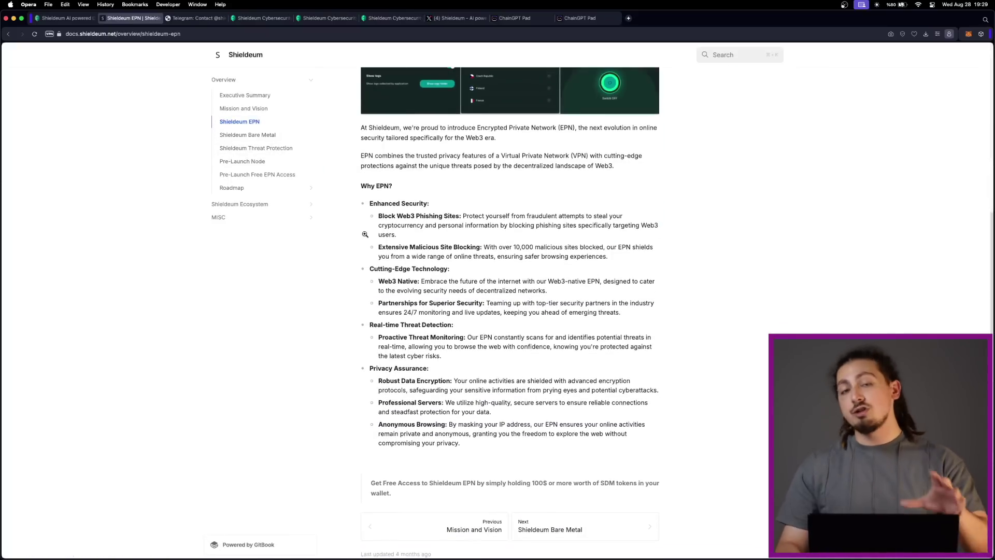
scroll(365, 236, "up", 5)
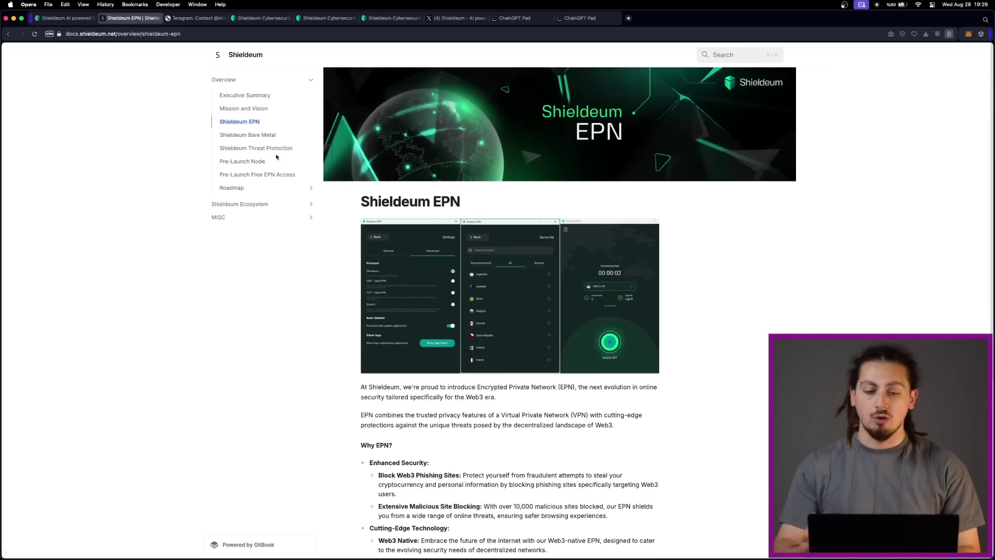
Step: Browse the Executive Summary, Mission and Vision, Bare Metal, Threat Protection and Pre-Launch Node docs pages
left_click(271, 187)
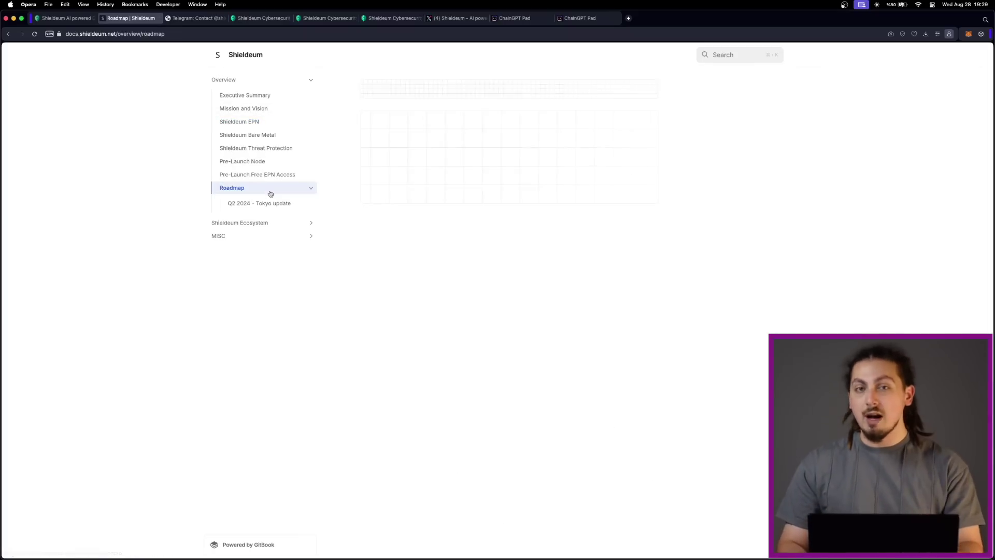
left_click(263, 109)
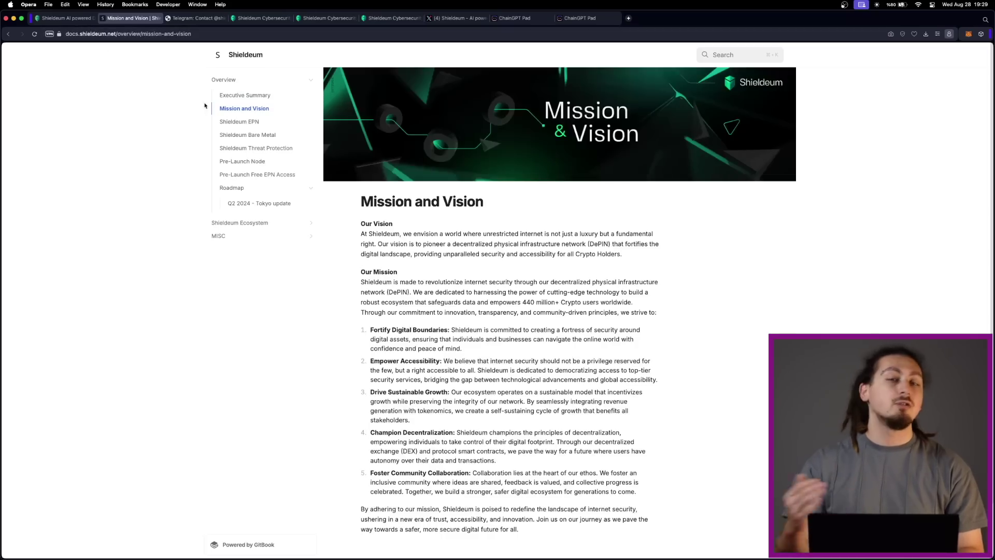
left_click(271, 136)
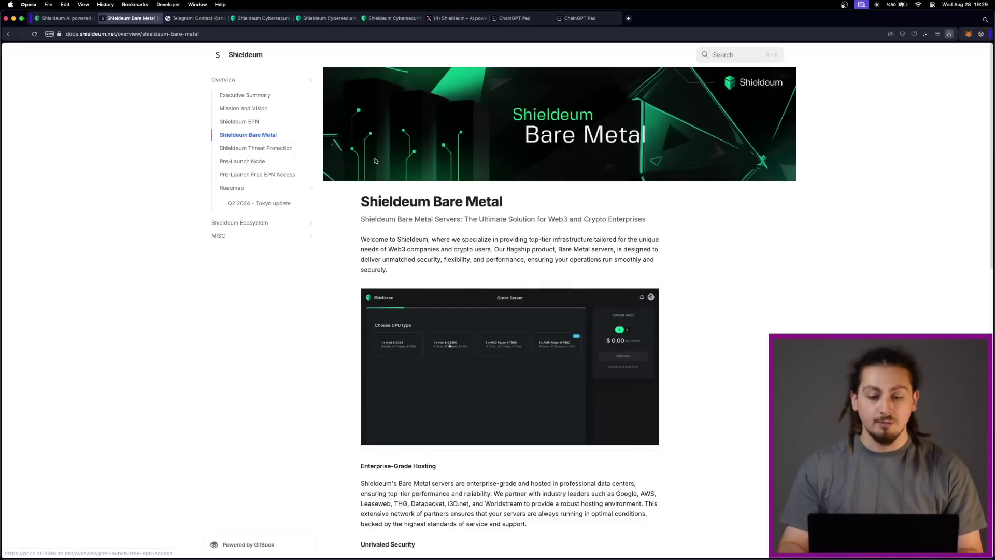
left_click(282, 149)
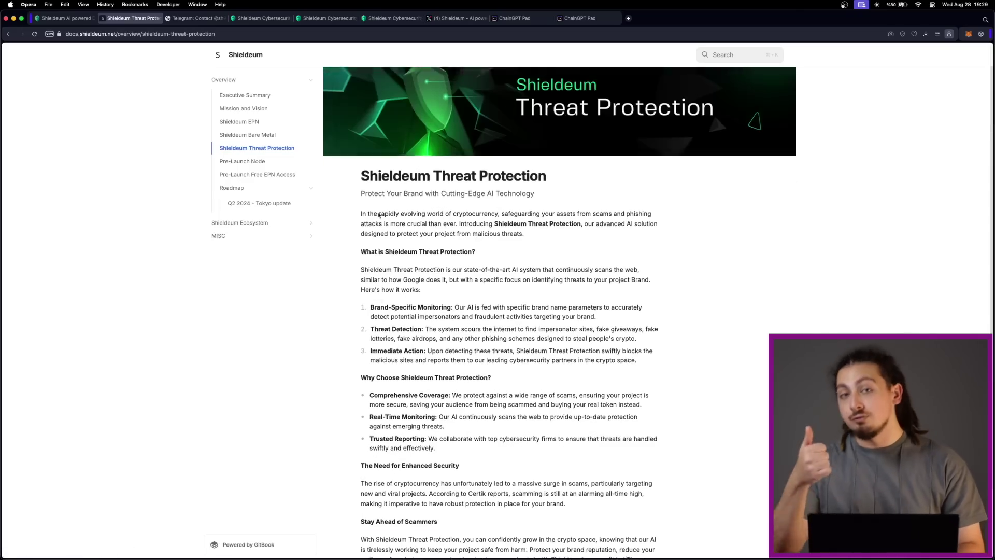
left_click(261, 164)
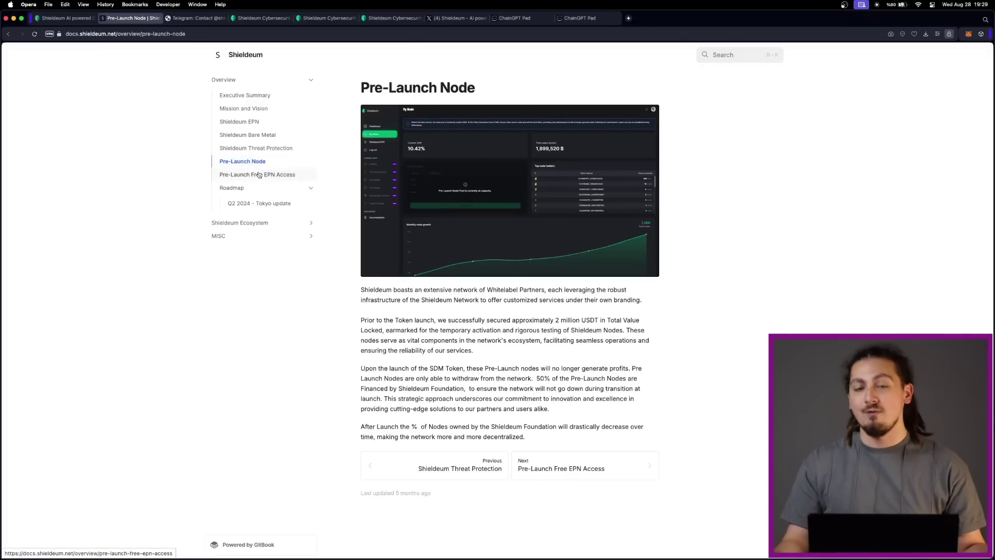
left_click(252, 18)
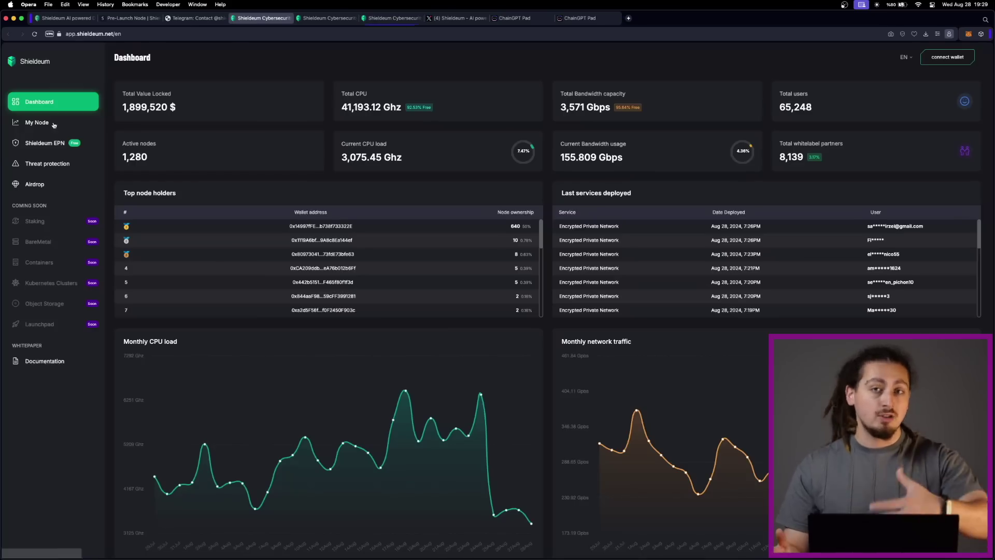
scroll(53, 132, "down", 2)
scroll(53, 147, "down", 1)
scroll(54, 172, "up", 3)
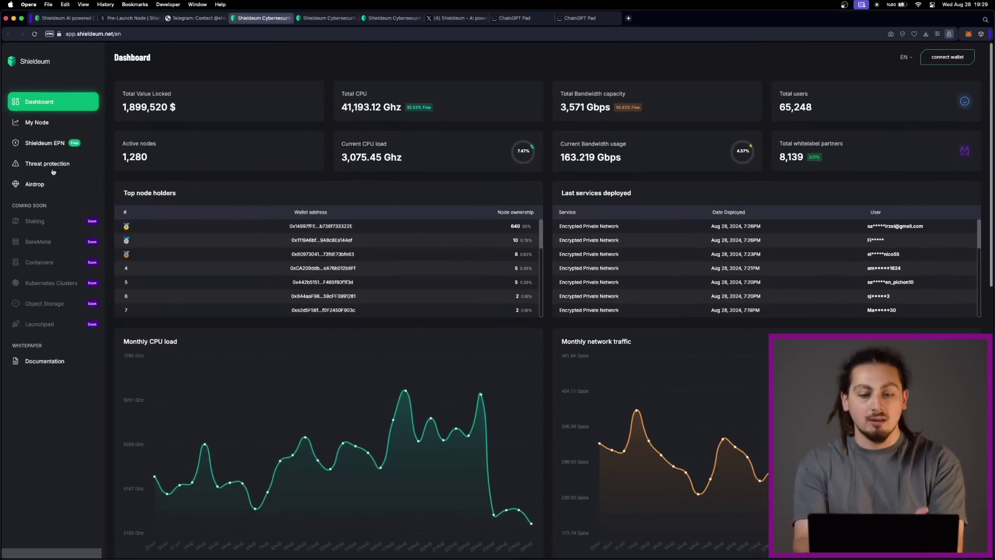
Step: Check the dApp's Threat Protection contact form and the at-capacity My Node pool
left_click(48, 163)
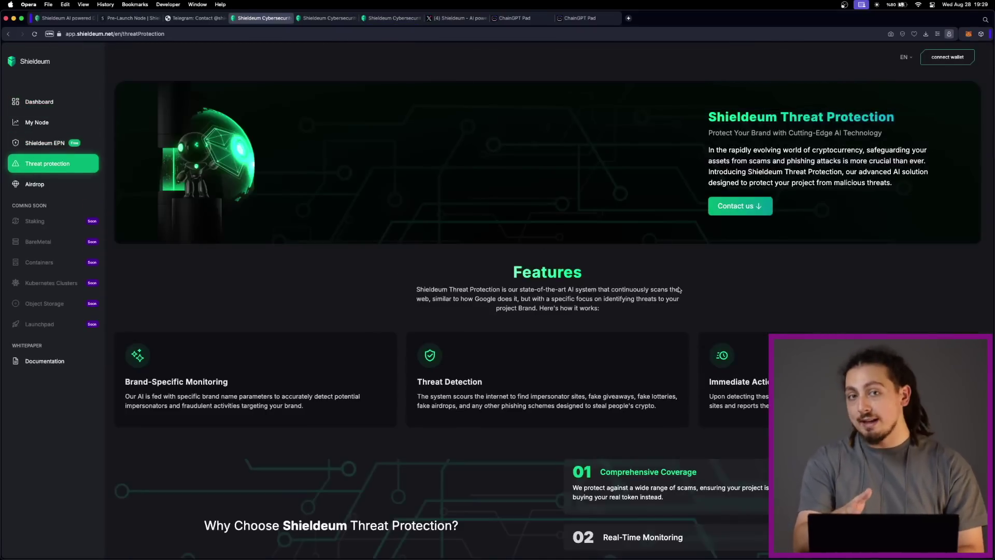
scroll(679, 289, "down", 3)
scroll(502, 345, "down", 4)
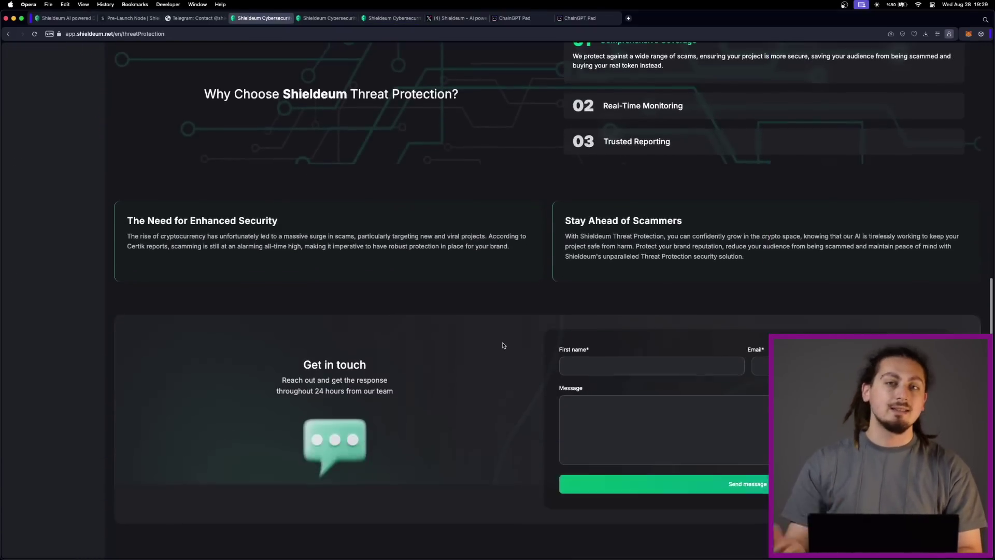
scroll(502, 346, "up", 7)
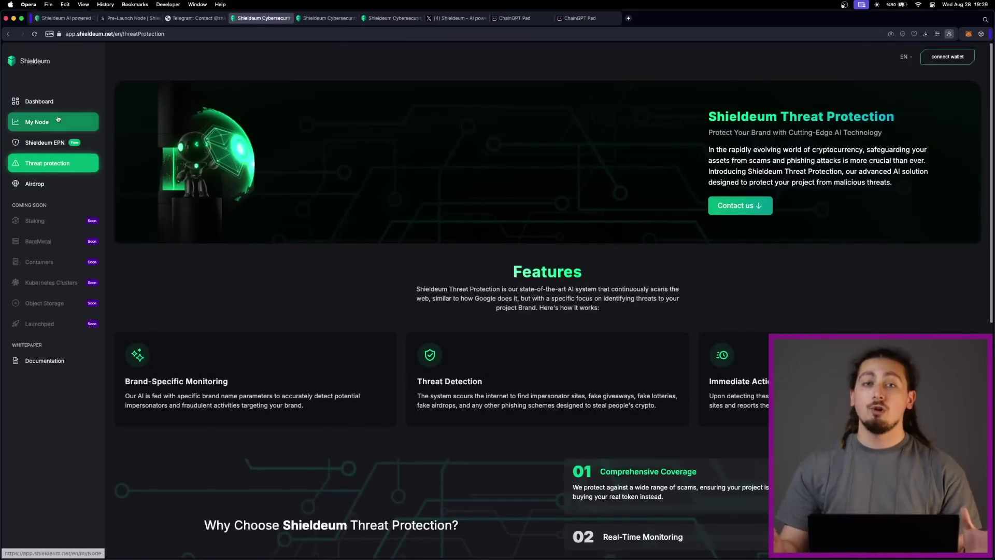
left_click(36, 123)
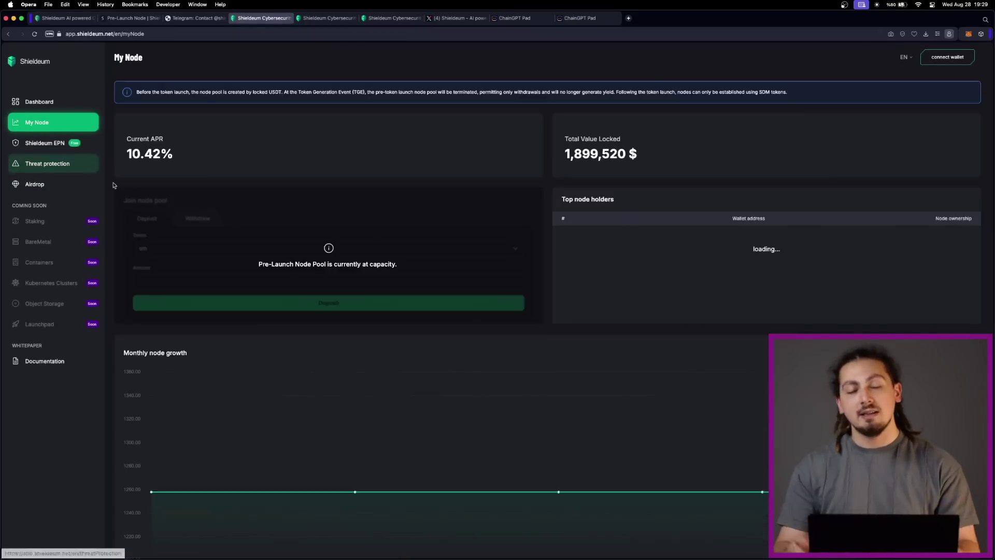
left_click(51, 15)
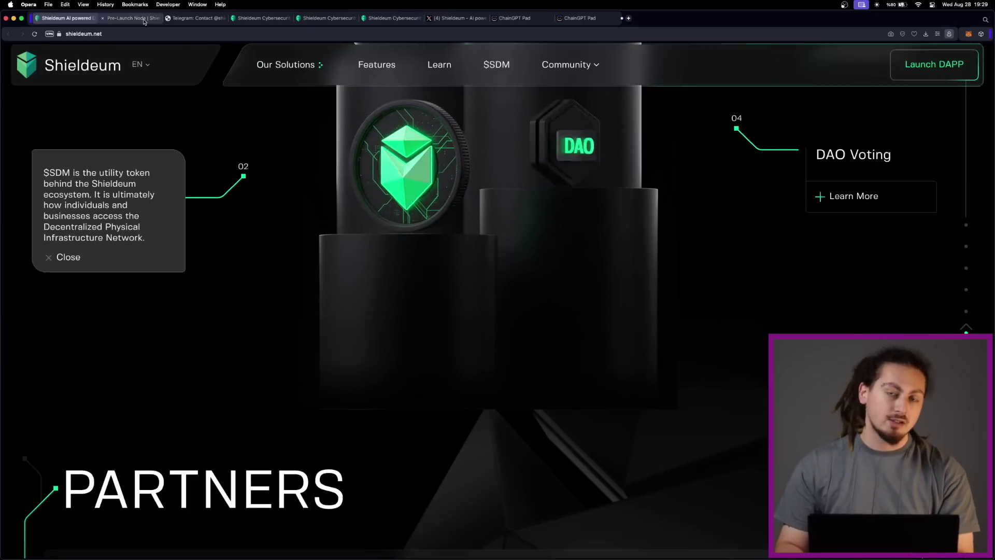
left_click(133, 17)
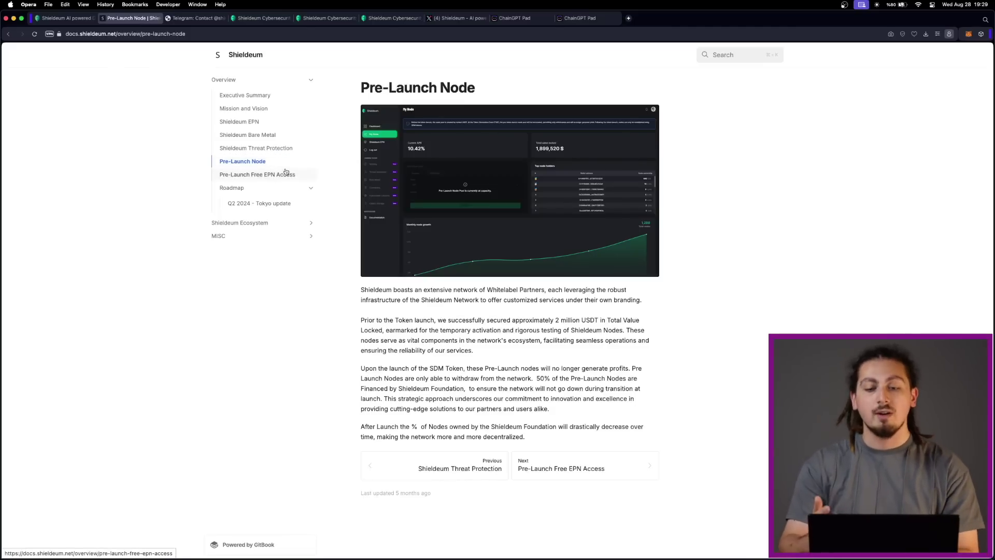
Step: Scroll the shieldeum.net landing page down to the FAQ, highlighting the Shieldeum Protocol card
left_click(73, 19)
scroll(272, 196, "up", 5)
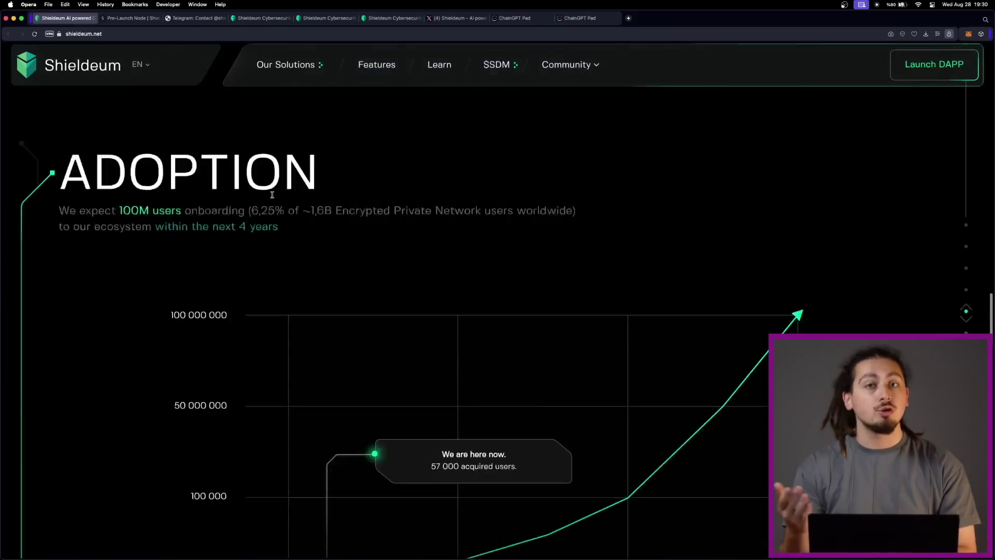
scroll(273, 196, "up", 5)
scroll(272, 195, "up", 5)
scroll(272, 196, "up", 5)
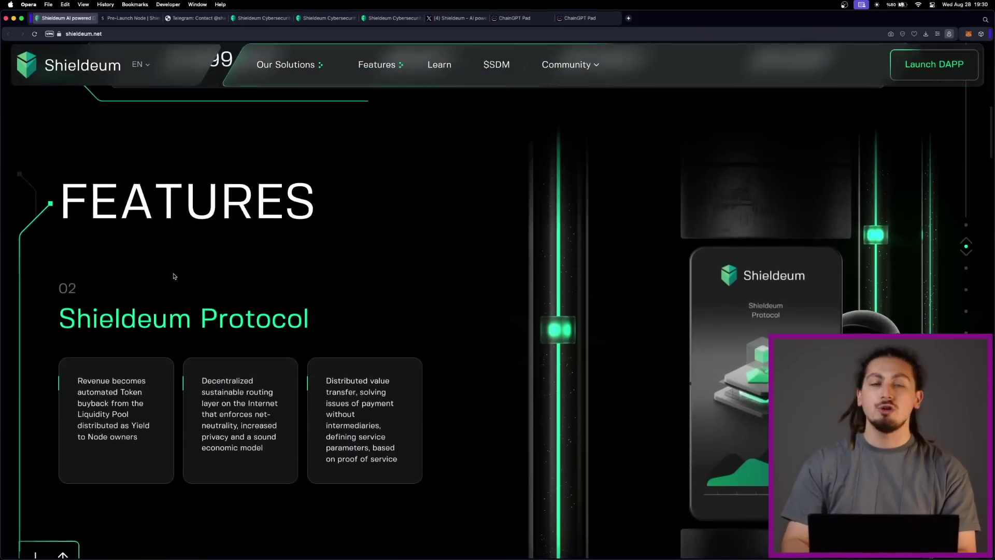
scroll(174, 276, "up", 3)
scroll(173, 276, "up", 2)
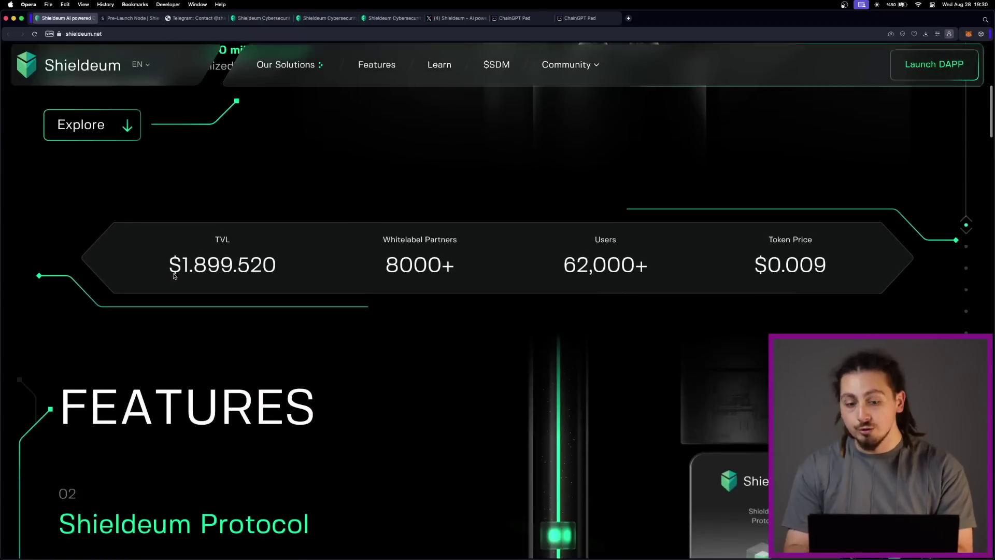
scroll(174, 275, "down", 3)
scroll(171, 268, "down", 3)
scroll(173, 268, "down", 2)
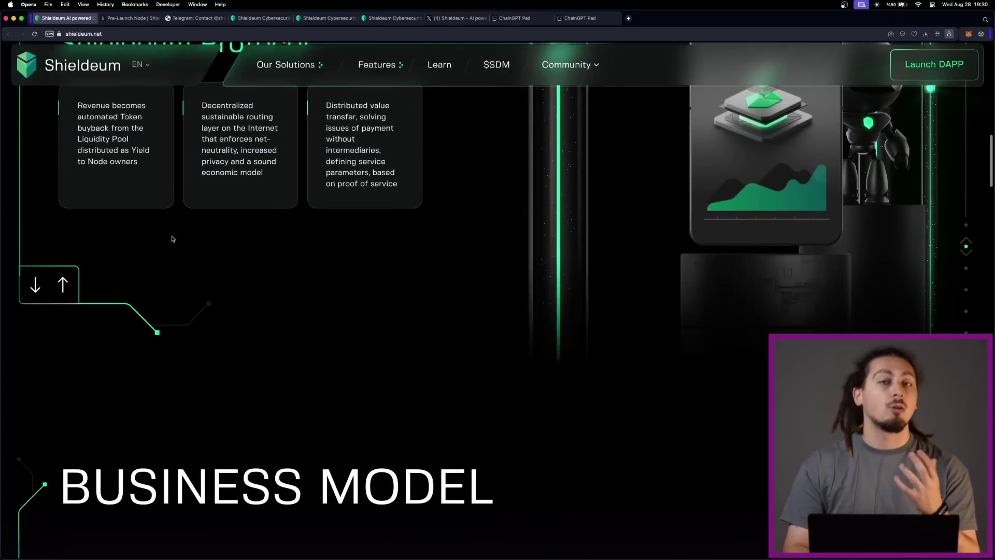
scroll(156, 226, "up", 2)
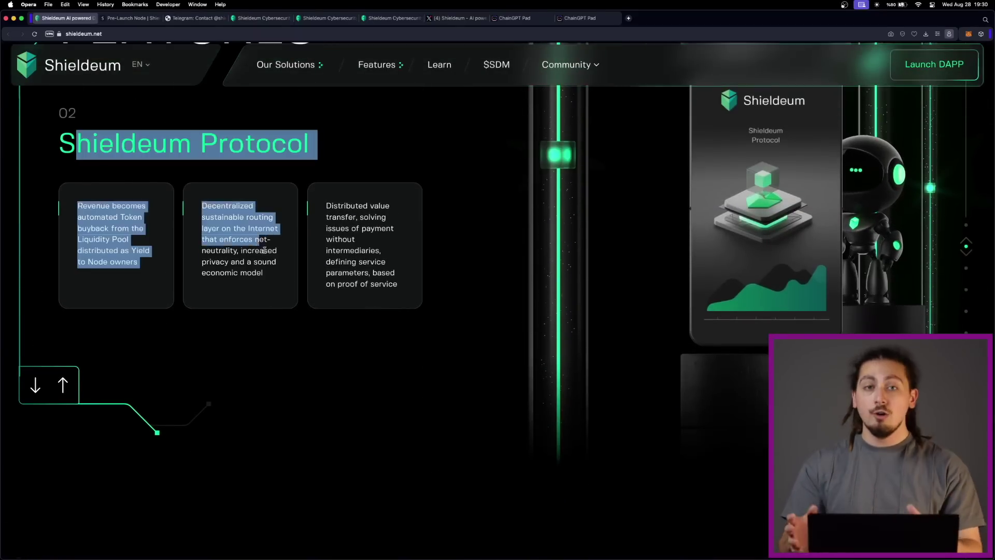
left_click_drag(71, 153, 376, 296)
left_click(376, 300)
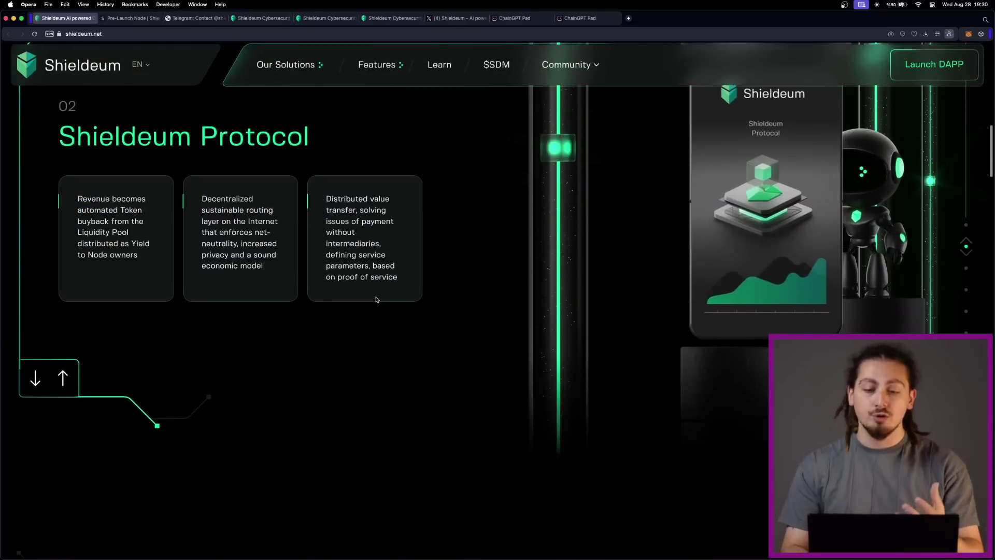
scroll(375, 300, "down", 2)
scroll(375, 299, "down", 1)
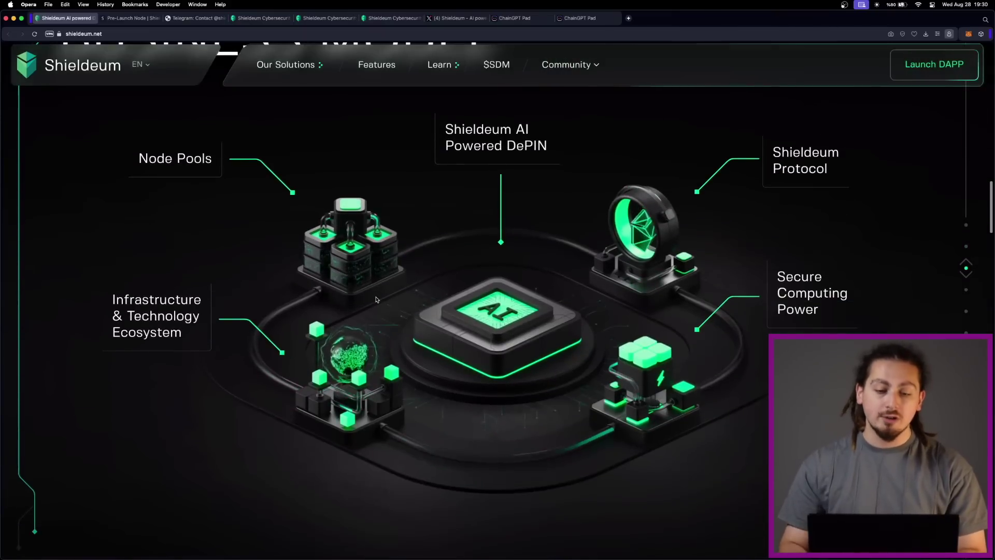
scroll(375, 300, "down", 2)
scroll(375, 299, "down", 2)
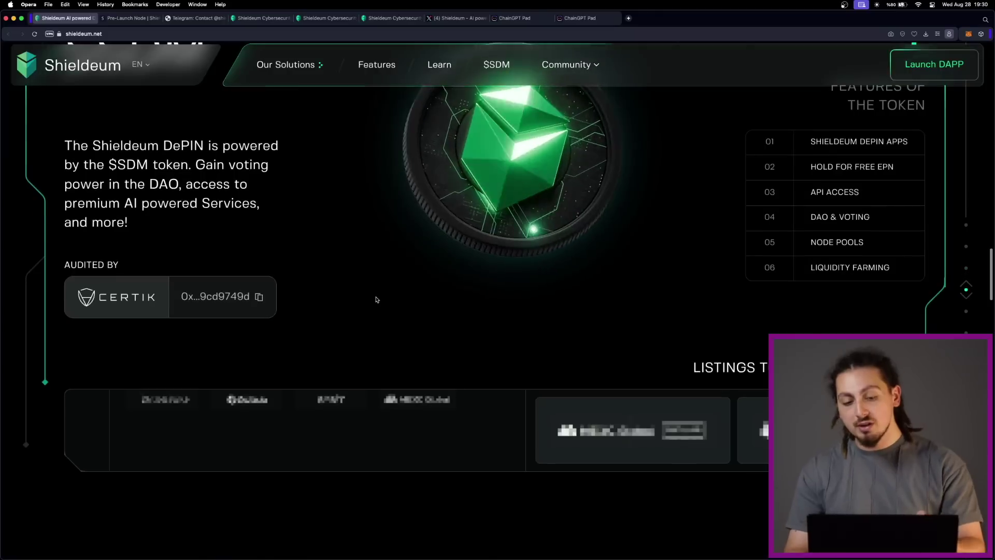
scroll(375, 300, "down", 2)
scroll(375, 299, "down", 2)
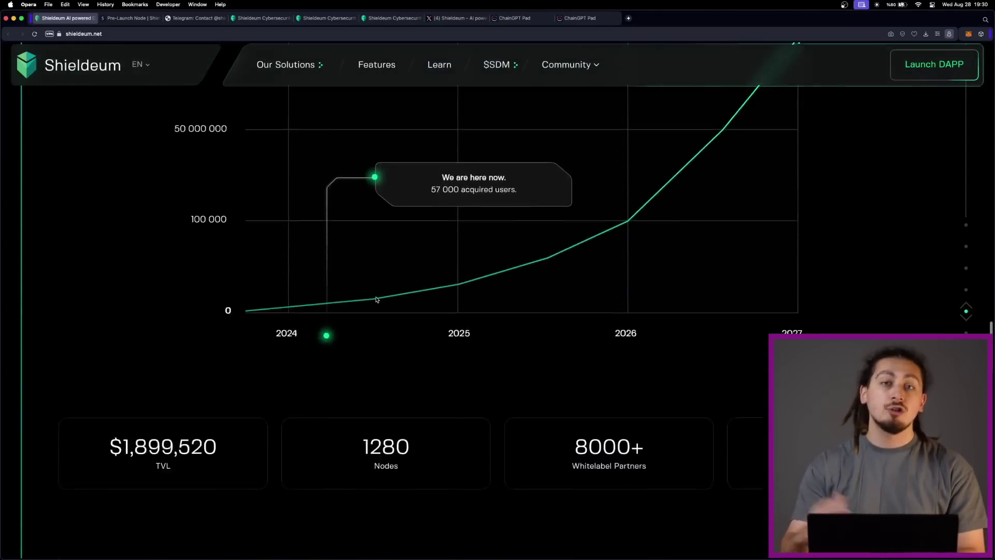
scroll(375, 299, "down", 2)
scroll(375, 299, "down", 1)
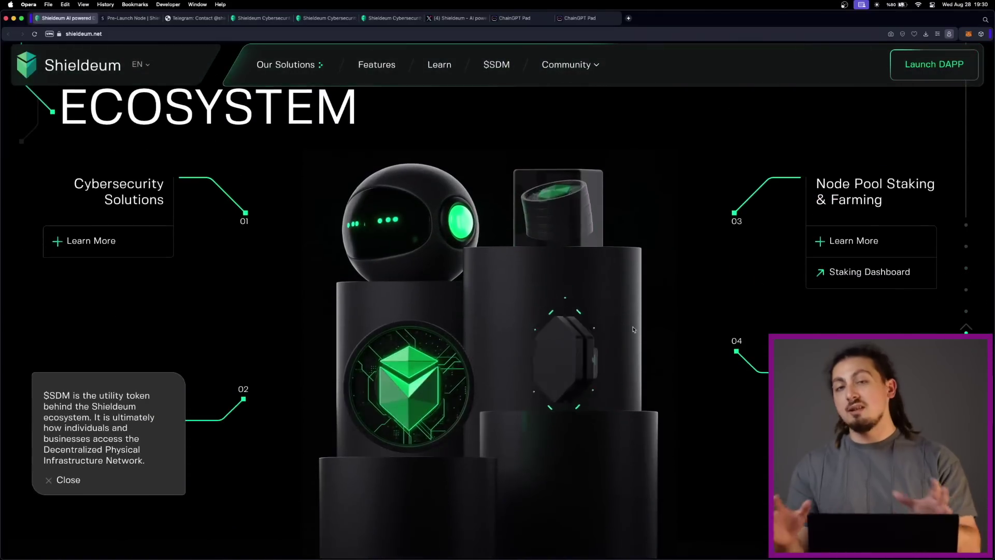
scroll(209, 295, "down", 2)
scroll(209, 295, "down", 3)
scroll(209, 295, "down", 2)
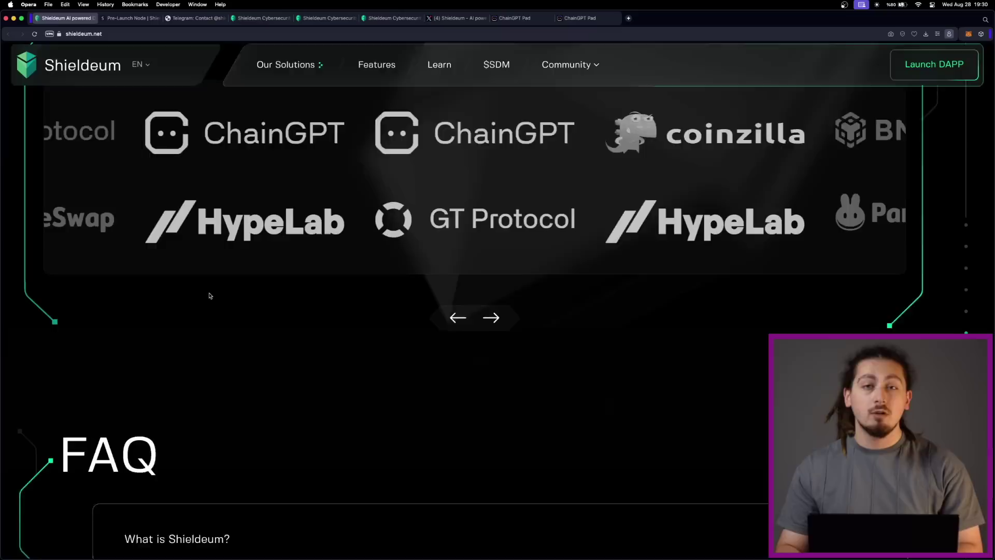
scroll(209, 295, "down", 2)
scroll(209, 296, "down", 1)
scroll(208, 296, "down", 1)
scroll(209, 295, "down", 2)
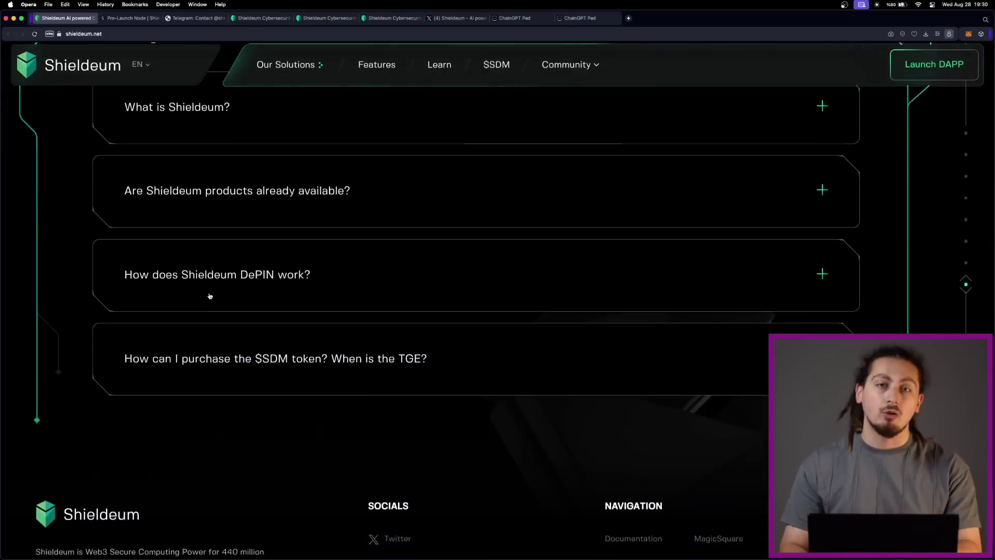
scroll(209, 296, "up", 2)
scroll(210, 296, "up", 1)
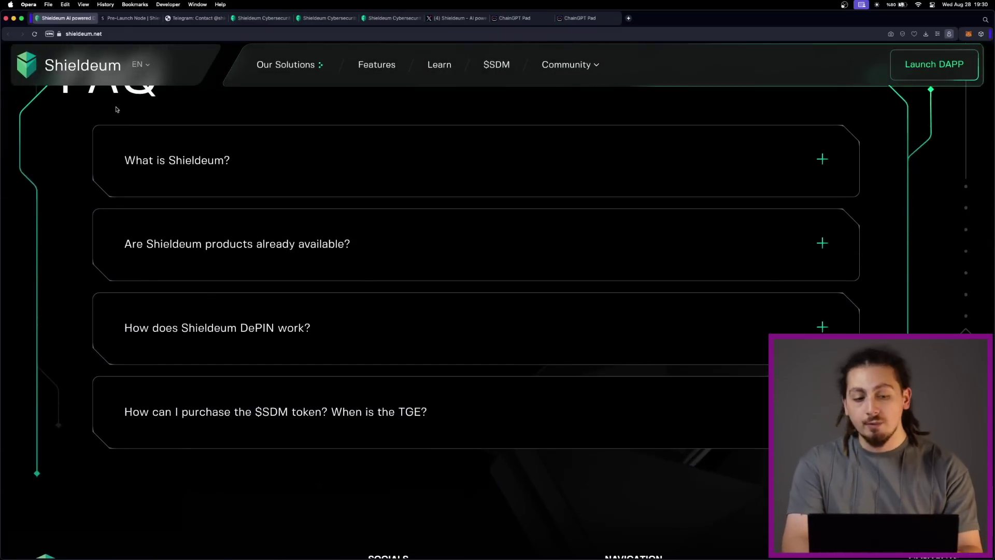
left_click(128, 17)
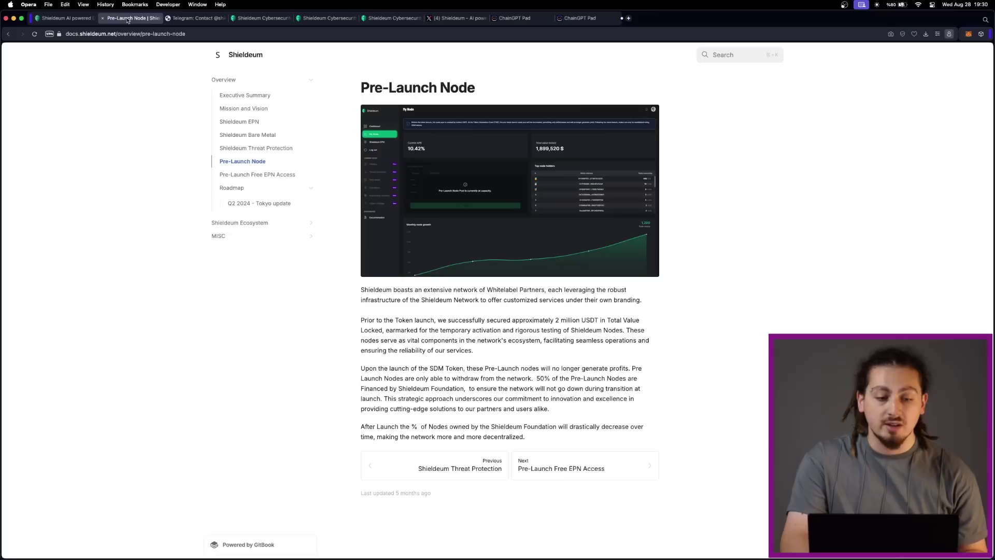
Step: Read Pre-Launch Free EPN Access, then open the Q2 2024 Tokyo update and Shieldeum Ecosystem pages
left_click(257, 136)
left_click(262, 149)
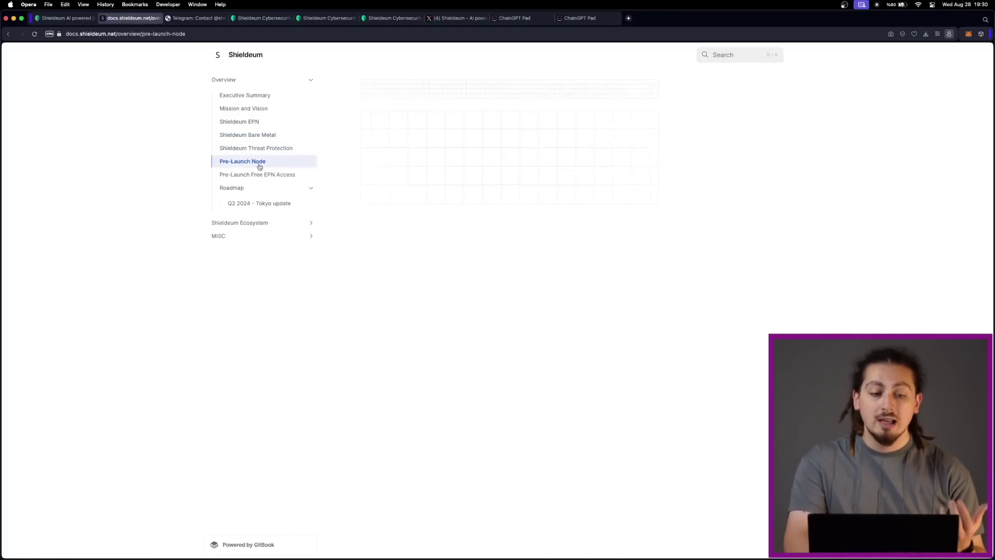
left_click(265, 175)
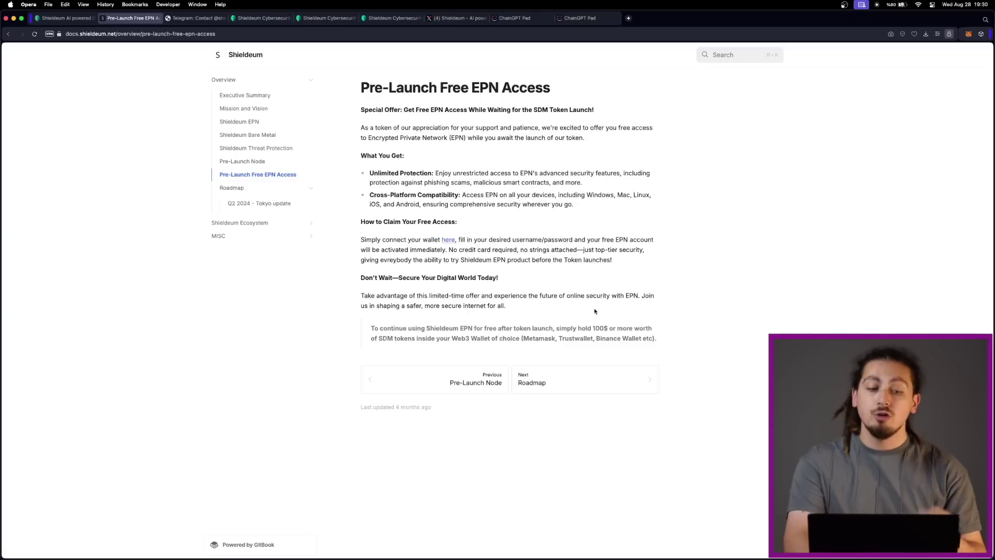
left_click_drag(595, 311, 360, 275)
left_click_drag(366, 324, 695, 347)
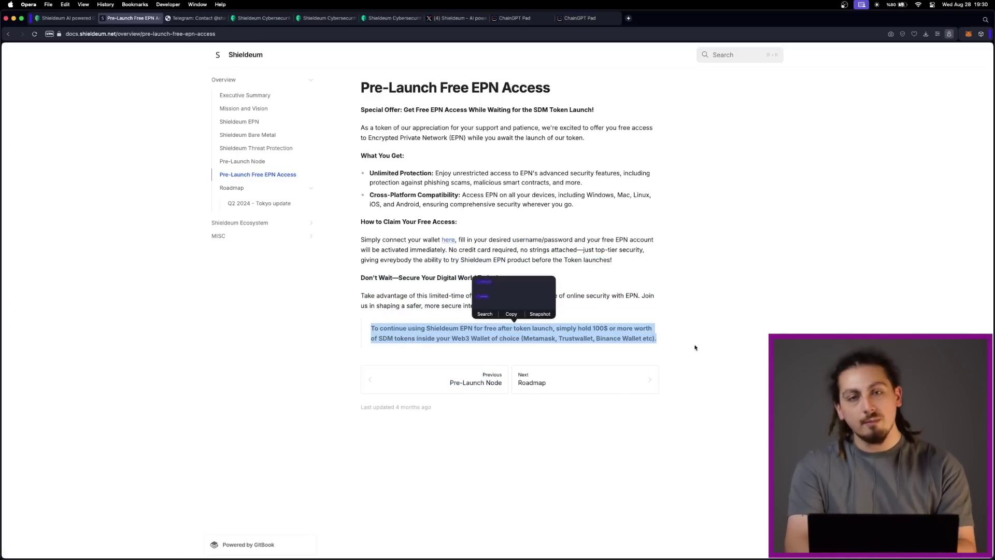
left_click(487, 282)
left_click(273, 203)
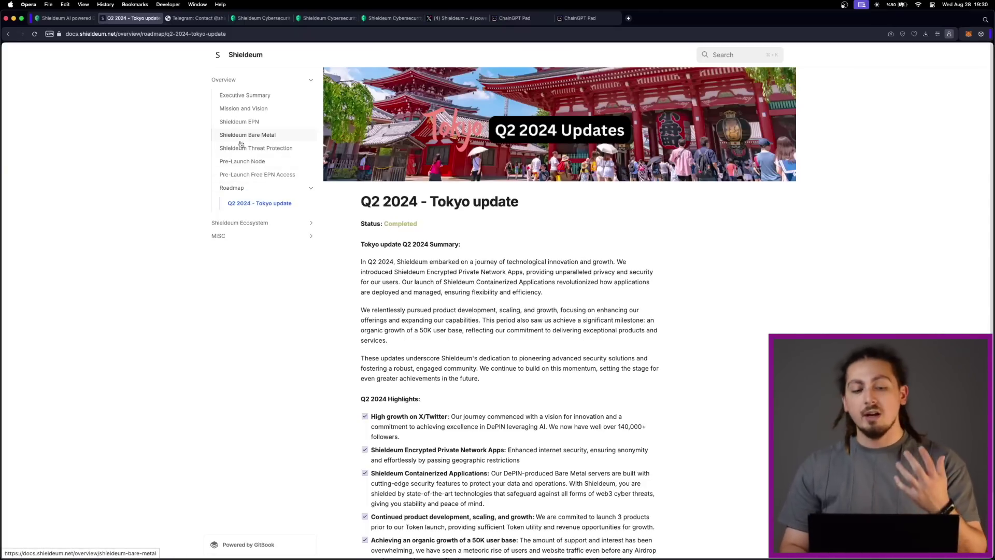
left_click(238, 222)
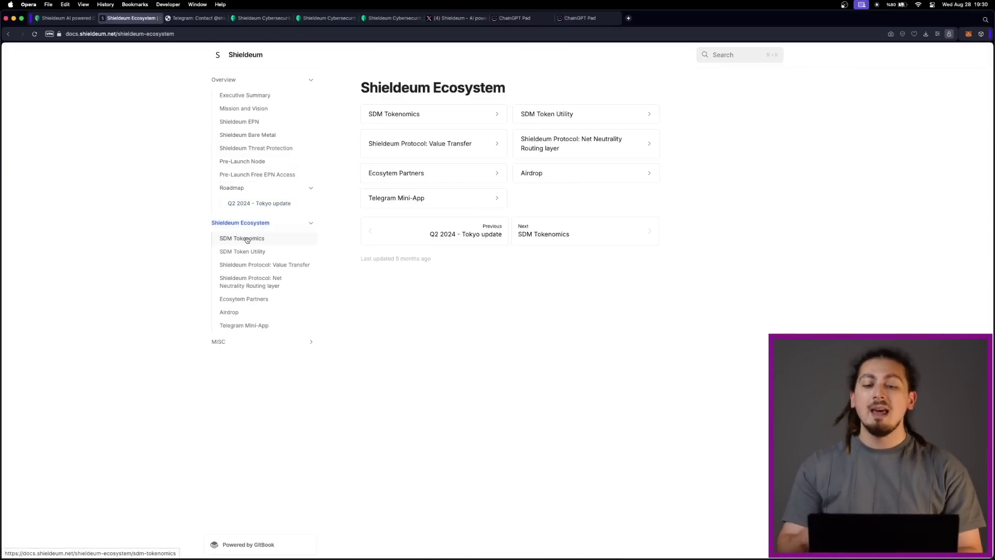
Step: Read SDM Tokenomics and SDM Token Utility, checking the website's $SDM section in between
left_click(241, 238)
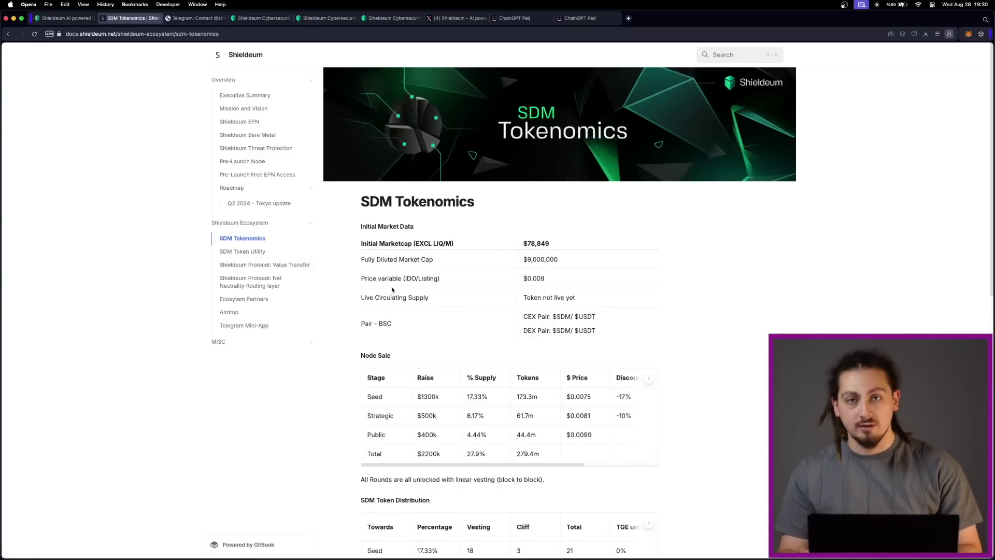
scroll(392, 289, "down", 1)
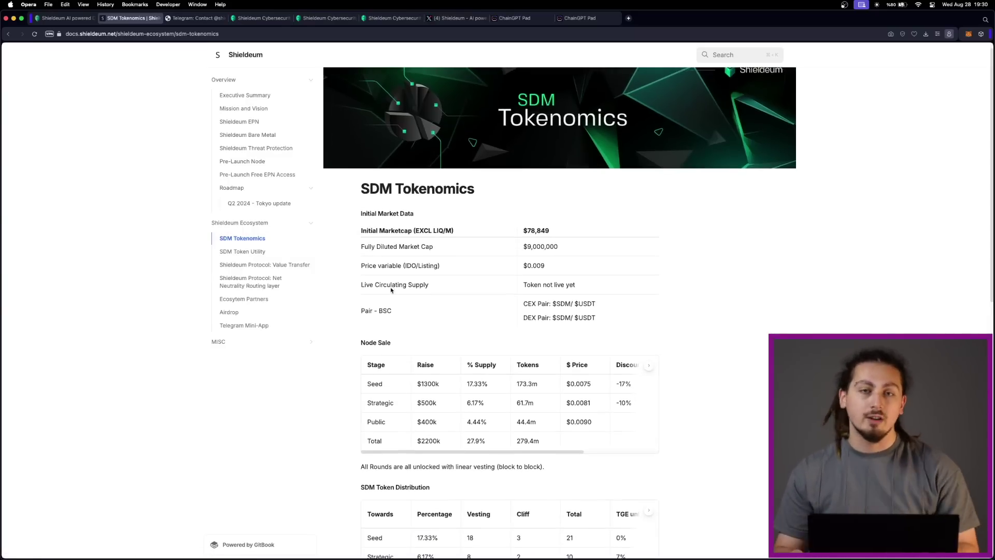
scroll(391, 289, "down", 2)
scroll(391, 289, "down", 5)
scroll(391, 289, "down", 4)
scroll(391, 290, "up", 10)
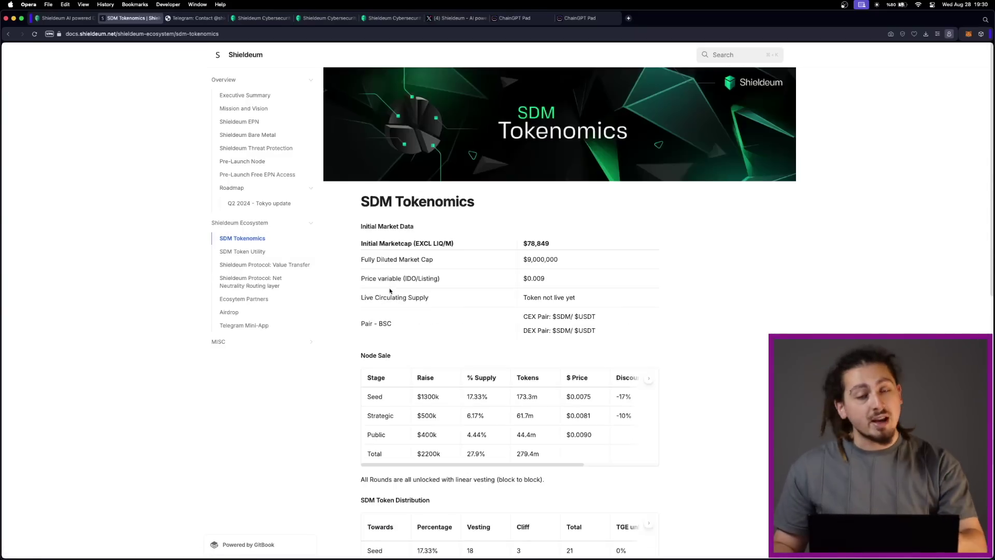
left_click(244, 253)
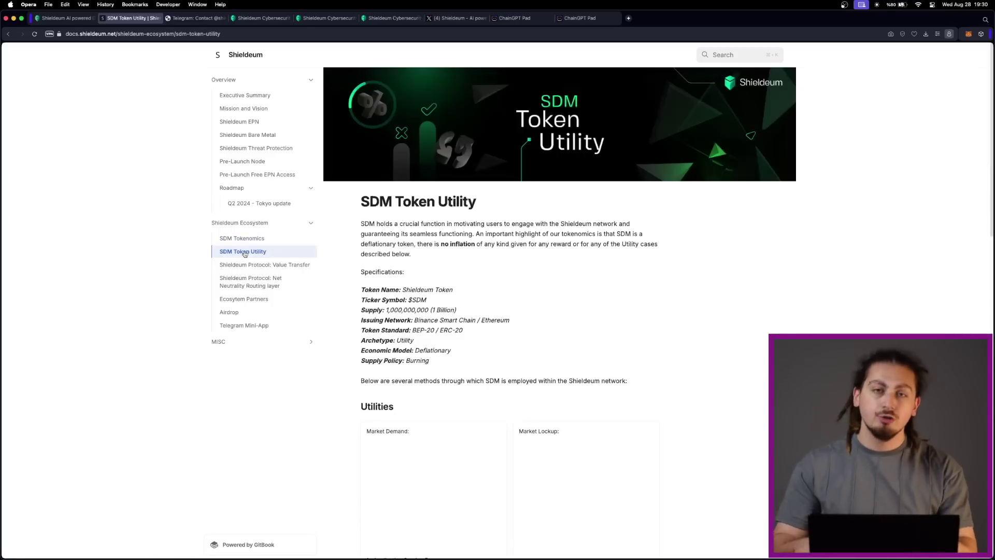
scroll(389, 305, "down", 5)
scroll(388, 305, "down", 4)
scroll(389, 305, "up", 3)
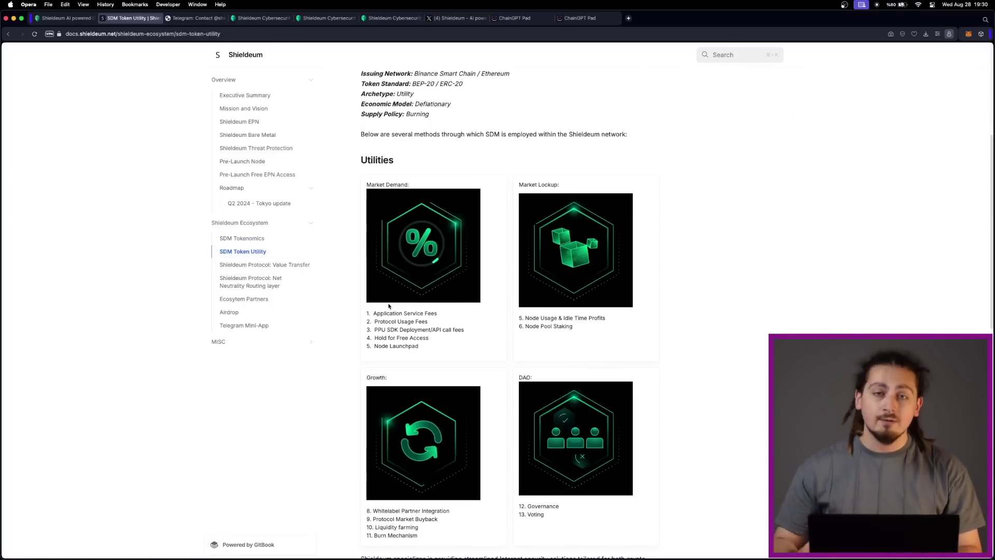
scroll(339, 343, "down", 5)
scroll(340, 343, "down", 3)
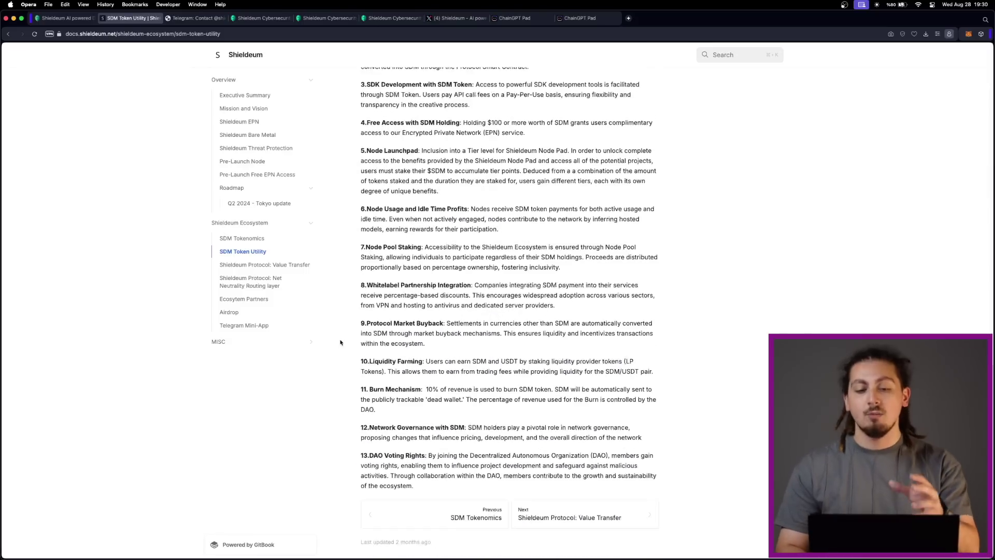
scroll(340, 342, "up", 3)
scroll(340, 343, "up", 5)
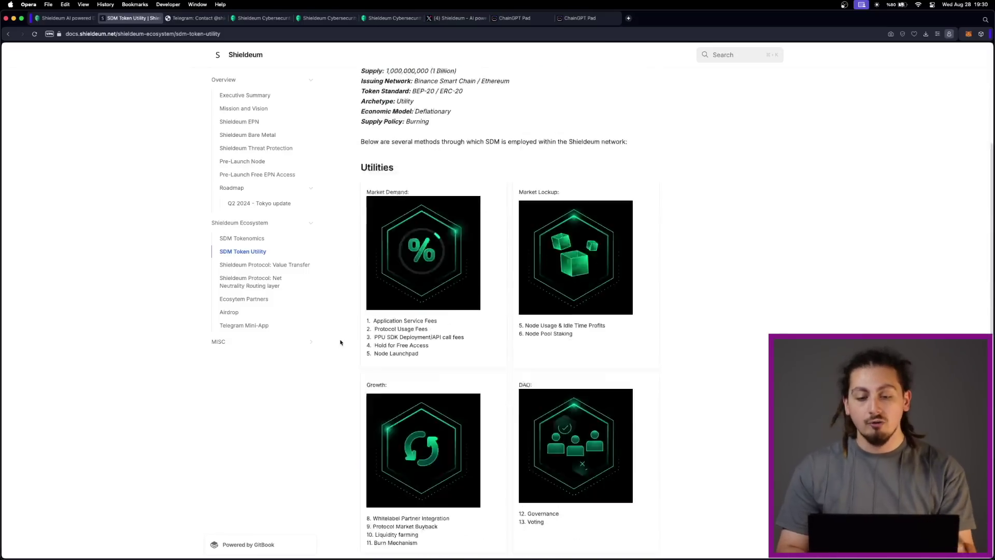
scroll(340, 342, "up", 5)
key("ctrl+shift+Tab")
scroll(260, 198, "up", 3)
scroll(260, 197, "up", 10)
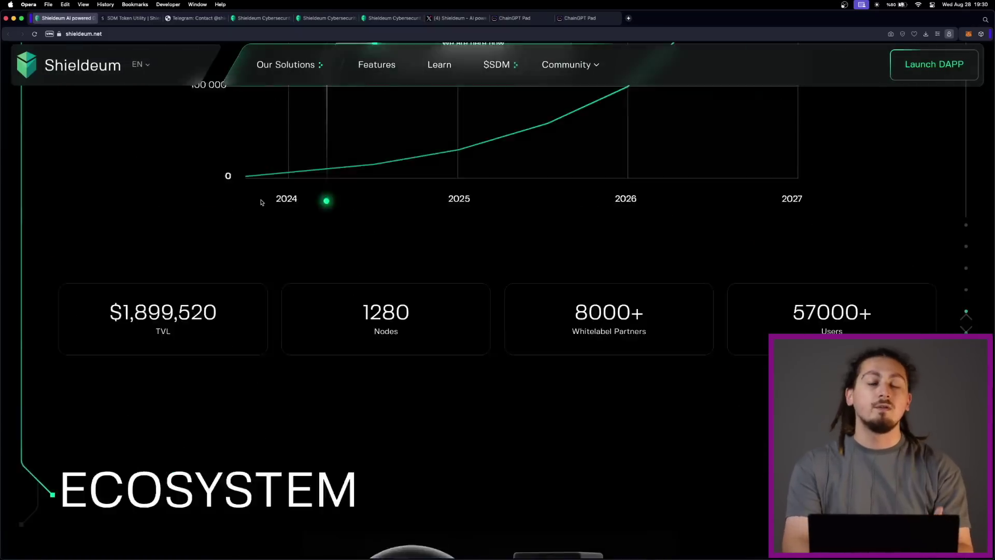
scroll(262, 210, "up", 10)
scroll(263, 222, "up", 5)
scroll(265, 233, "down", 1)
scroll(266, 235, "down", 3)
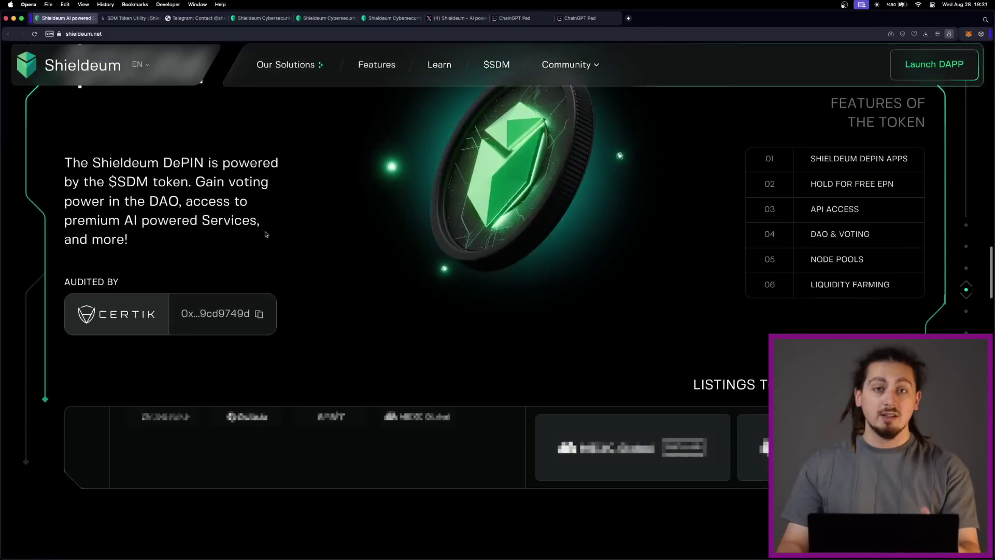
scroll(265, 231, "up", 1)
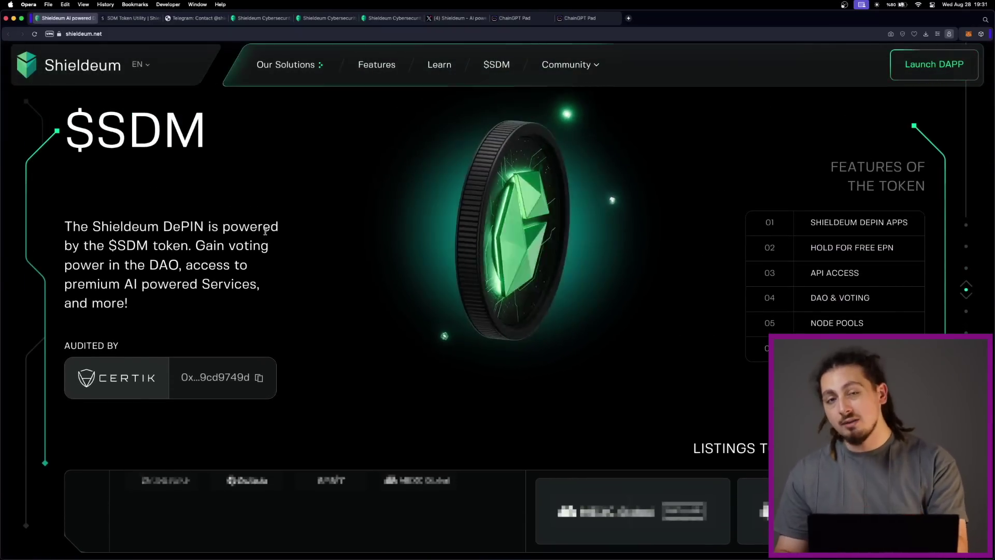
key("ctrl+Tab")
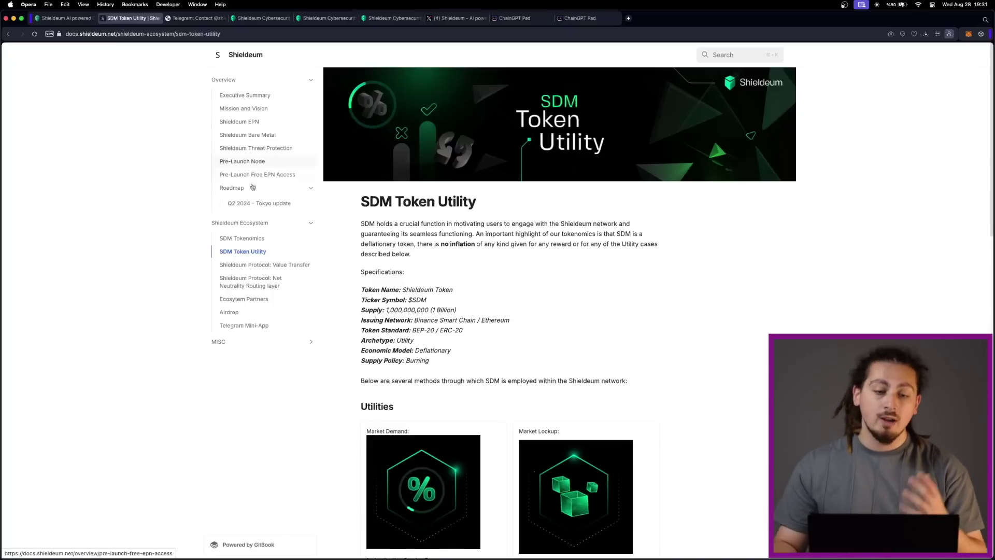
Step: Reread the Pre-Launch Free EPN Access article and revisit SDM Token Utility
left_click(254, 178)
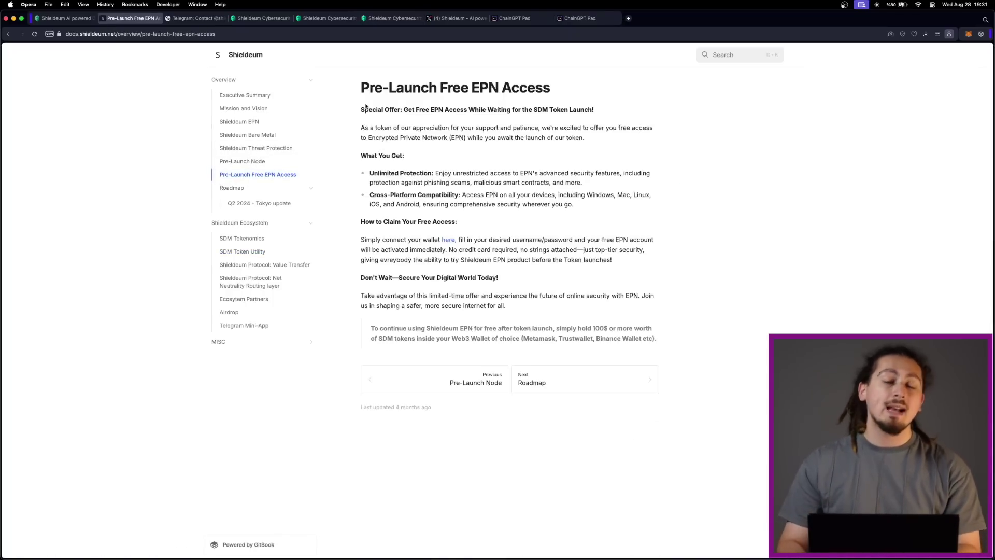
left_click_drag(365, 87, 656, 339)
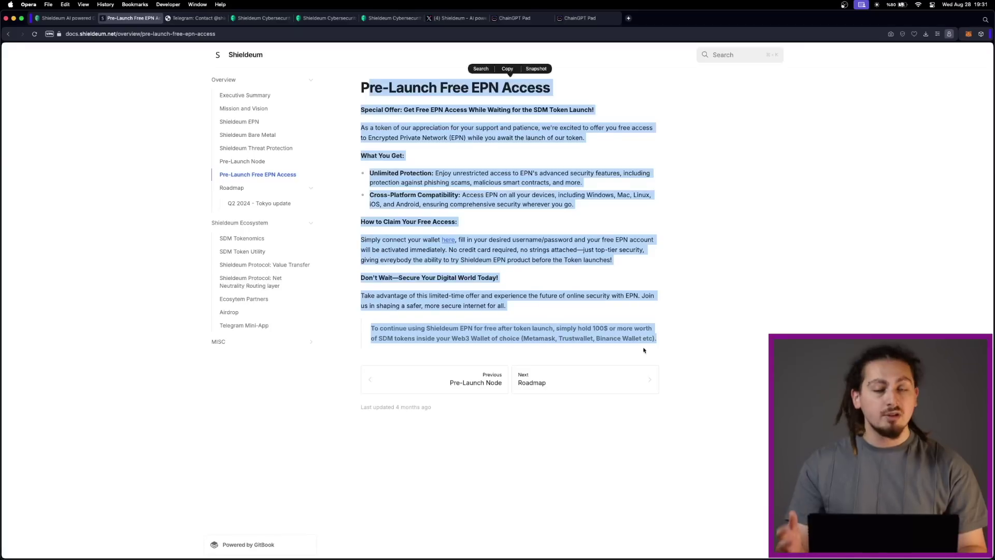
left_click(460, 296)
left_click(253, 249)
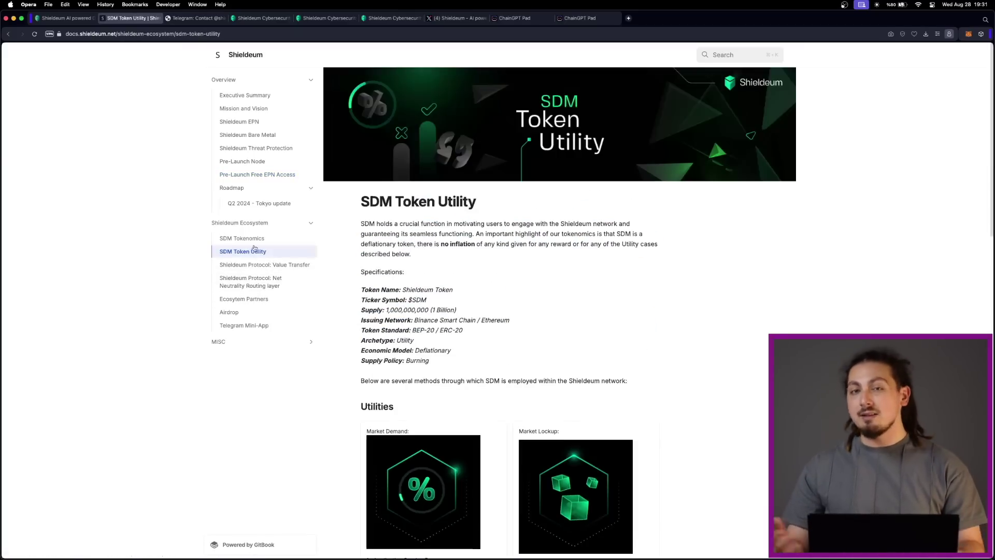
left_click(261, 17)
Step: Connect and sign with a MetaMask wallet on the dApp to reveal EPN credentials
left_click(83, 141)
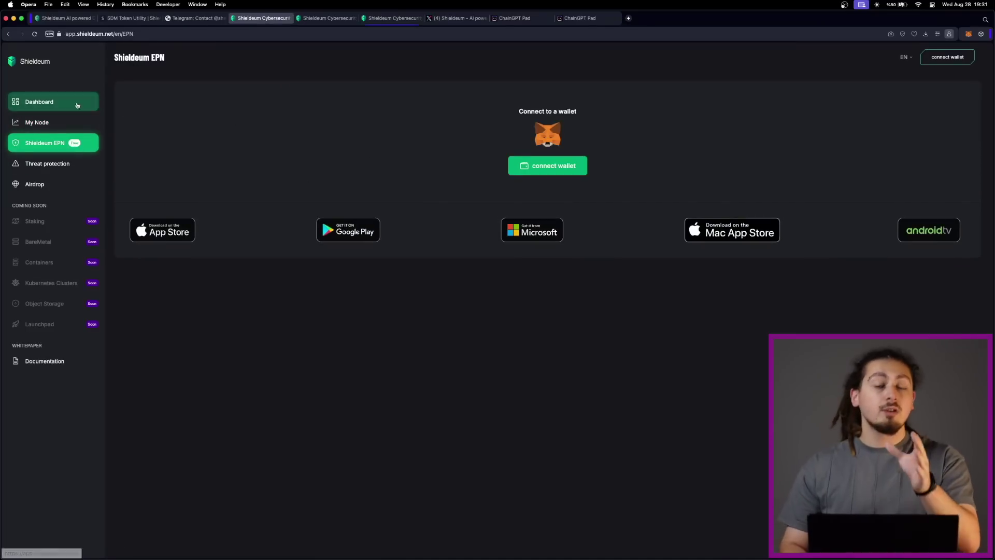
left_click(76, 102)
left_click(947, 57)
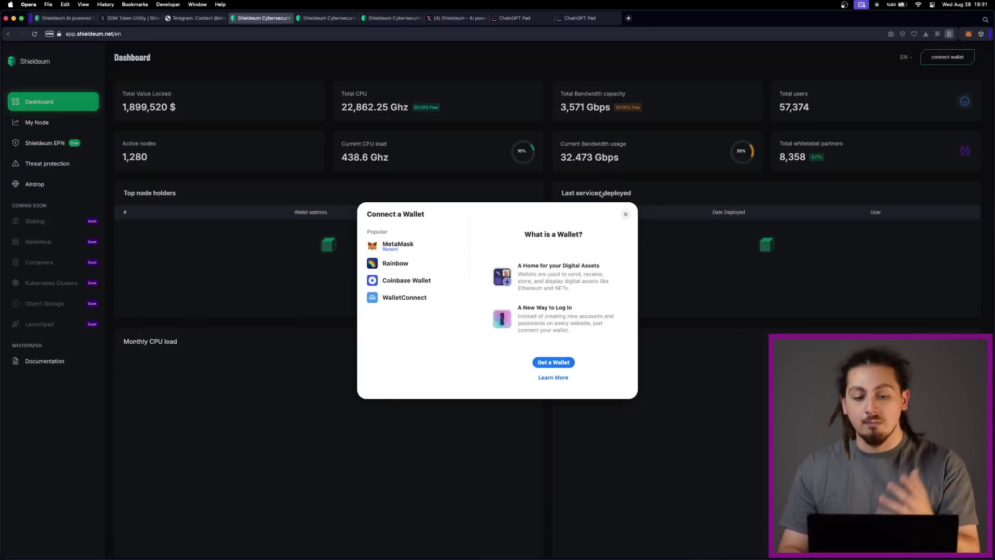
left_click(398, 247)
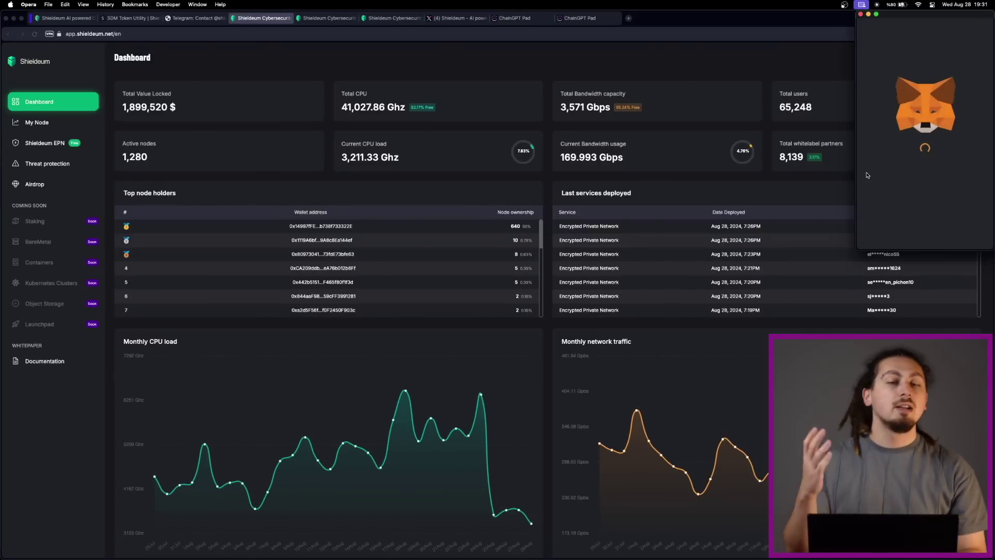
left_click(968, 240)
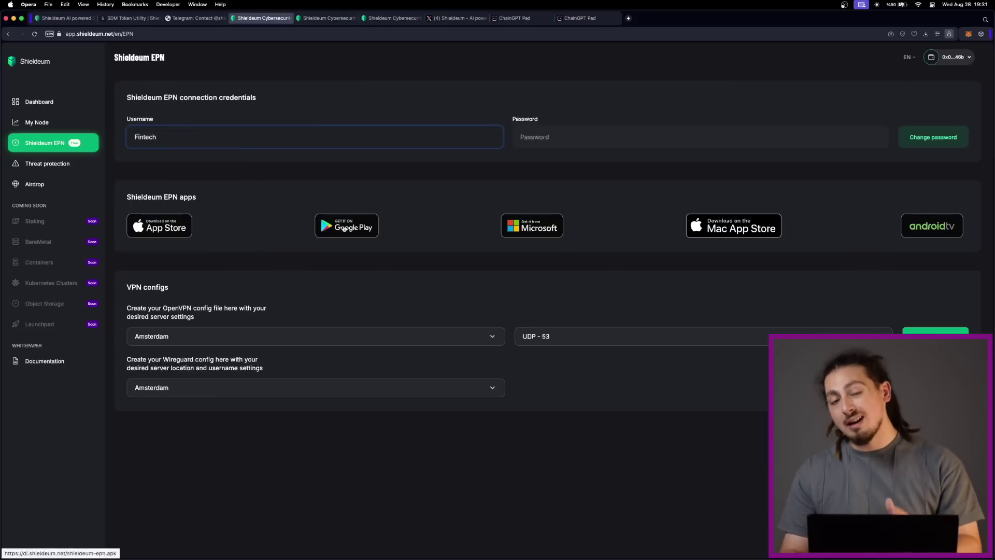
left_click(78, 18)
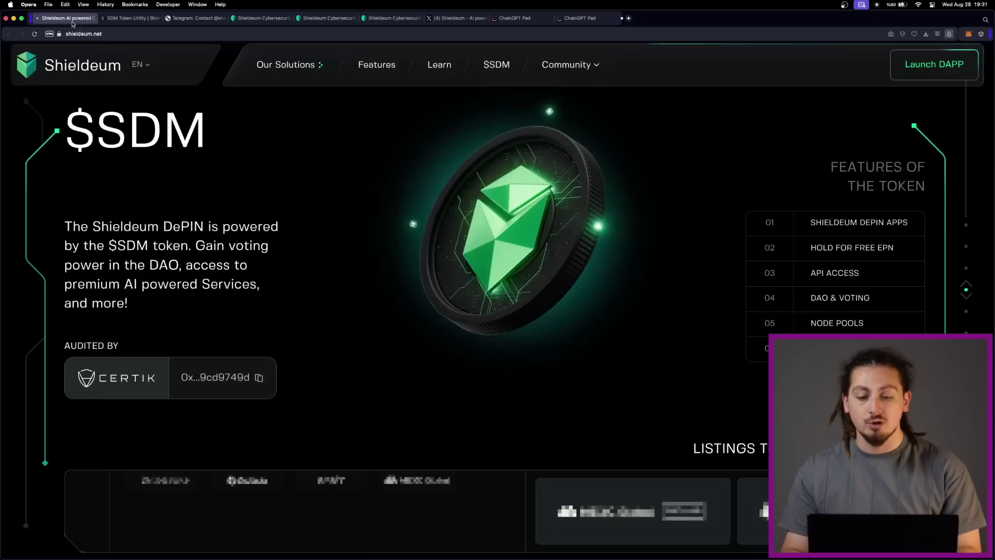
Step: Glance at the SDM Token Utility docs, then read and close the Node Pool Staking explanation
left_click(117, 18)
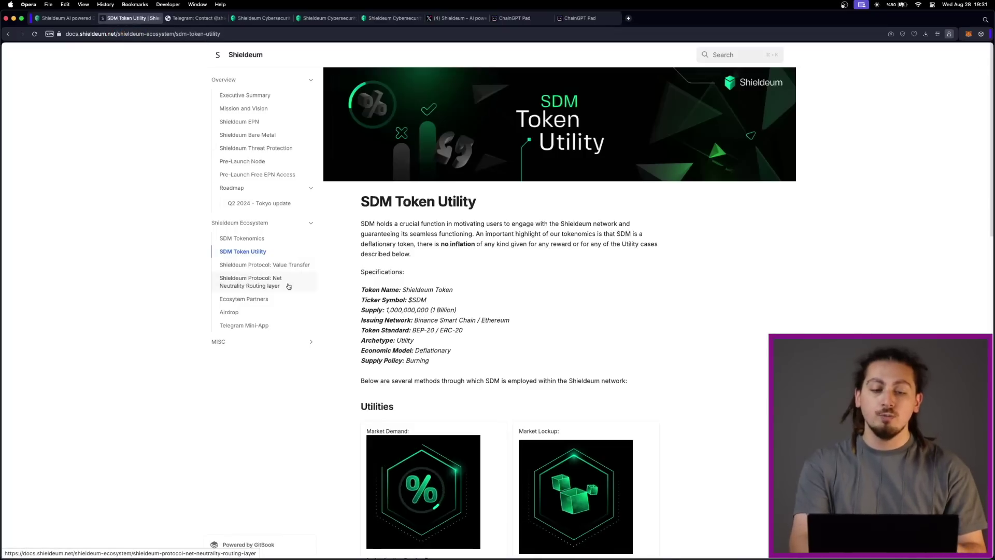
scroll(335, 235, "down", 2)
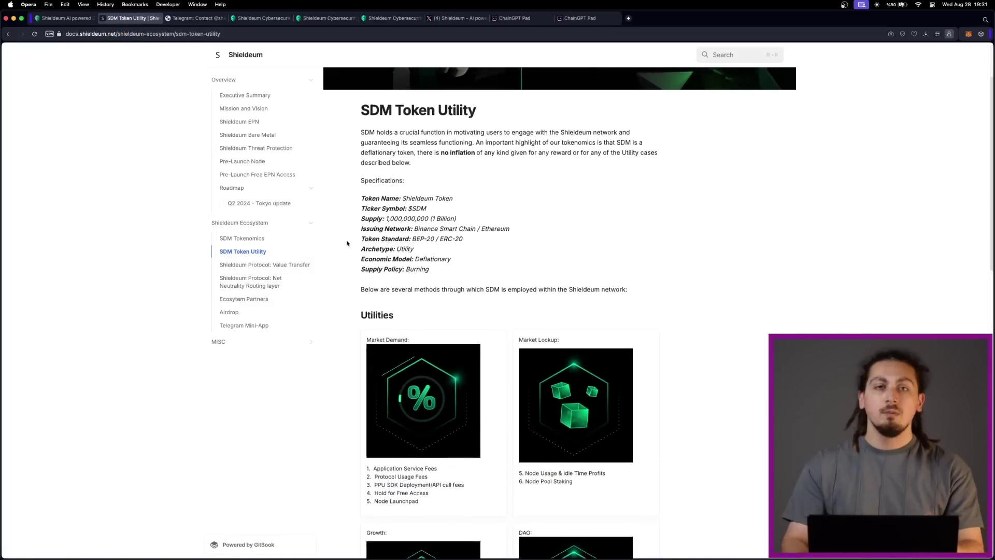
scroll(344, 238, "down", 2)
scroll(347, 243, "up", 2)
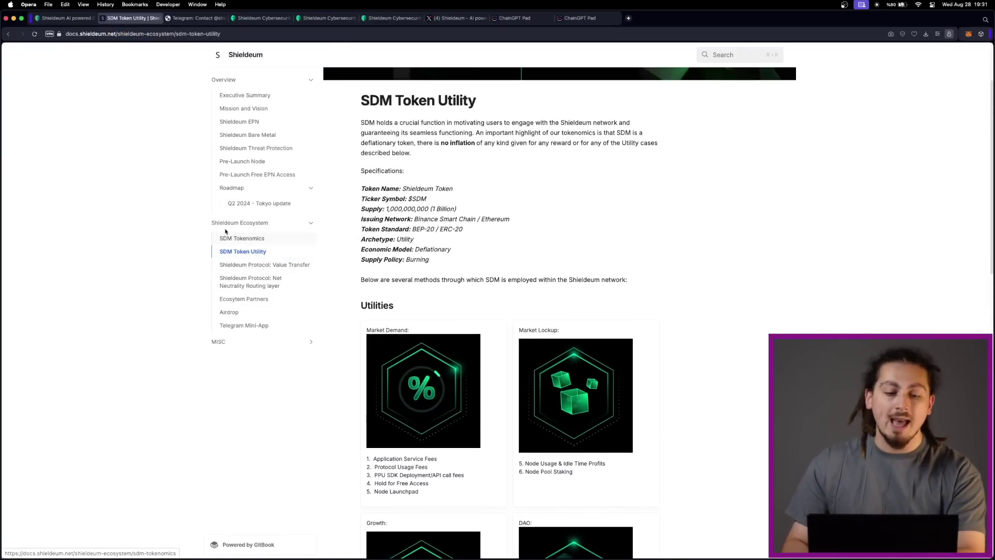
left_click(49, 19)
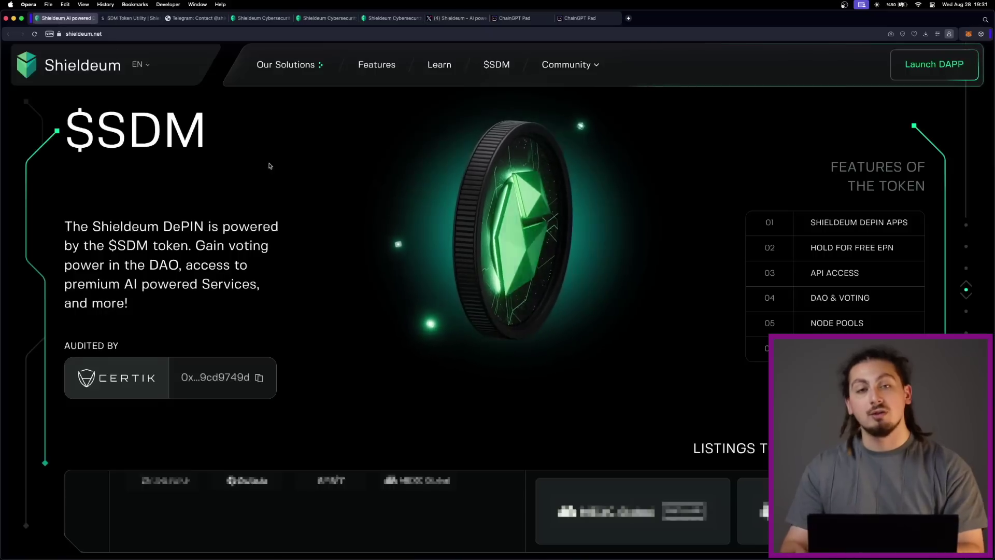
scroll(355, 216, "down", 5)
scroll(355, 217, "down", 5)
scroll(354, 218, "down", 5)
scroll(354, 217, "down", 3)
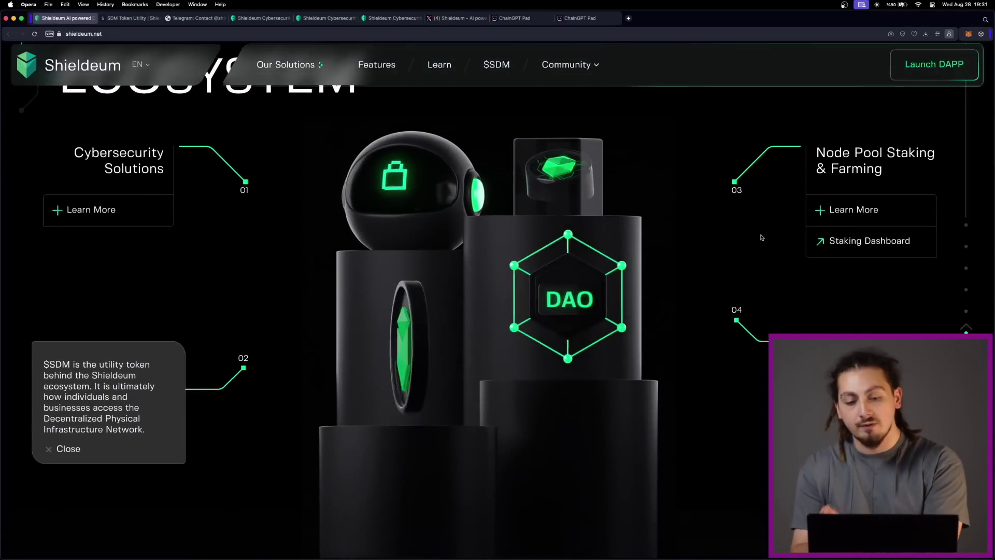
left_click(848, 210)
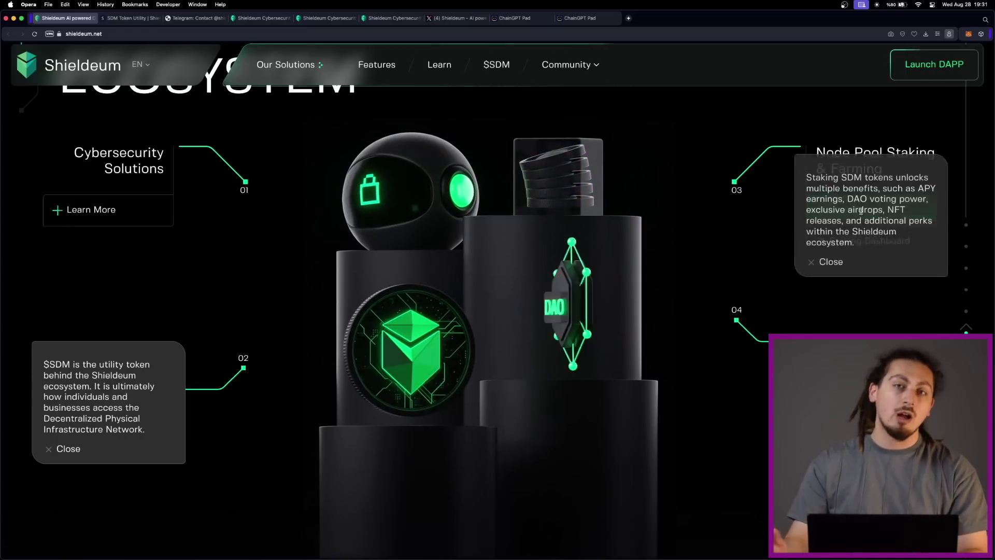
left_click(823, 257)
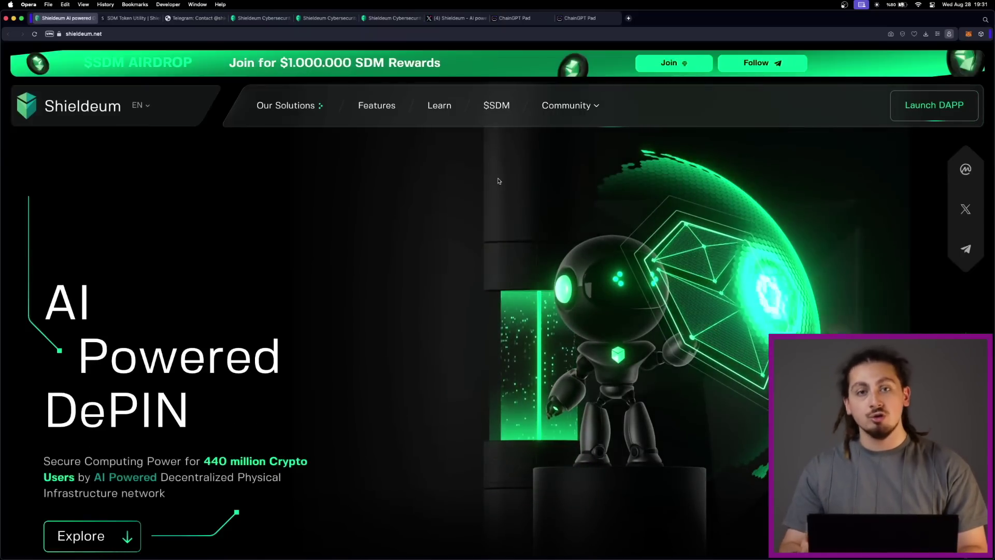
scroll(381, 155, "down", 3)
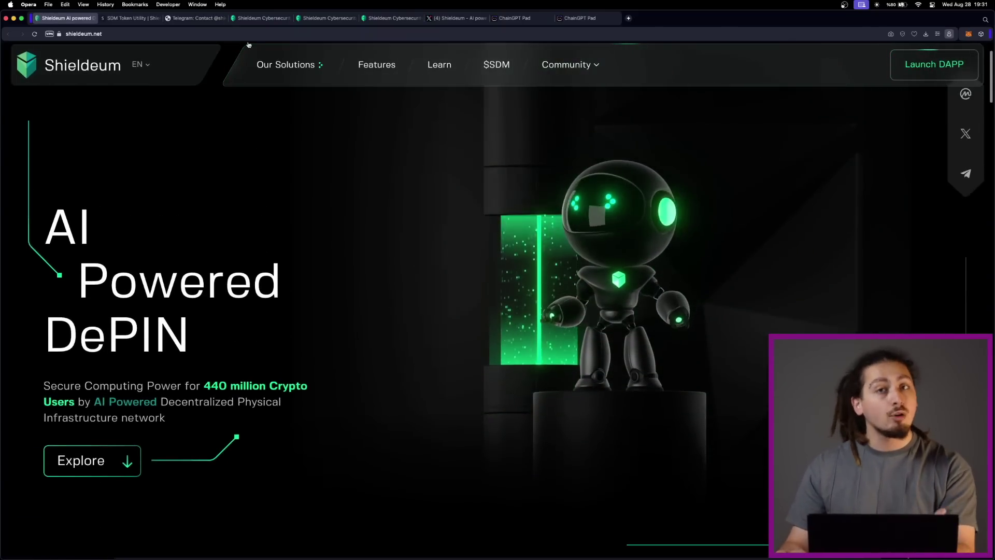
Step: Check the EPN dashboard and Seed Round claim page, then view Shieldeum's launchpad project page
left_click(250, 19)
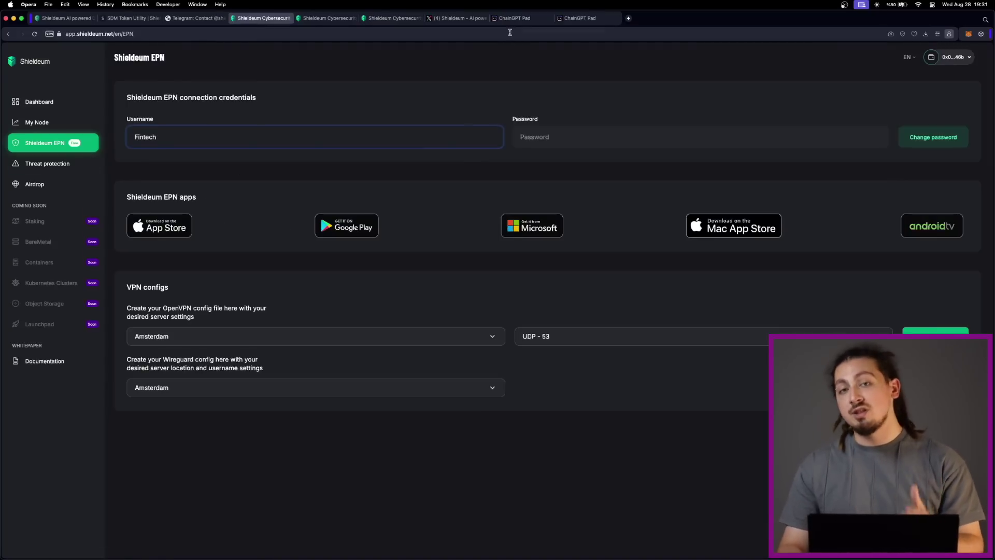
left_click(516, 17)
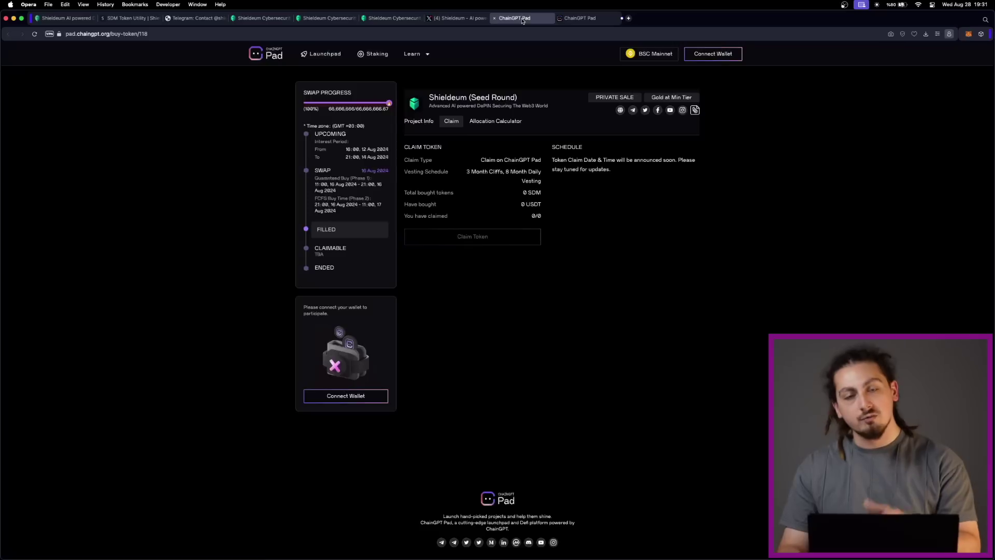
left_click(582, 18)
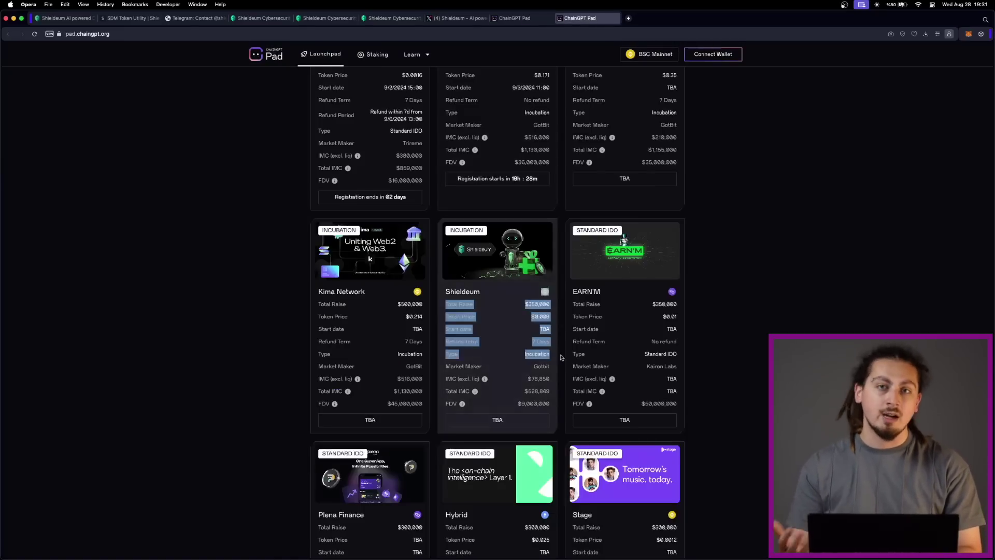
left_click(545, 358)
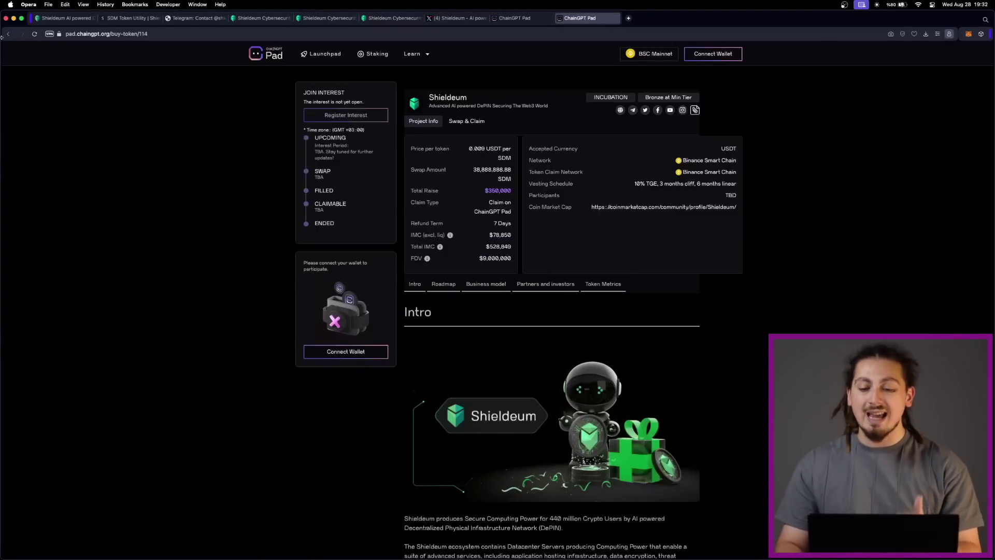
left_click(8, 33)
Step: Pass through the Shieldeum homepage and open the SDM Tokenomics docs page
left_click(66, 17)
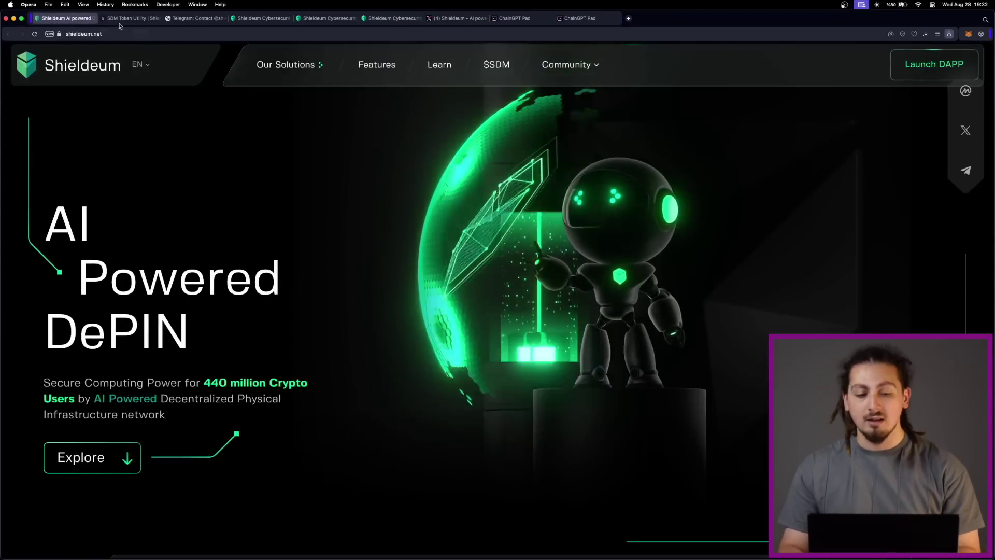
left_click(139, 19)
left_click(255, 239)
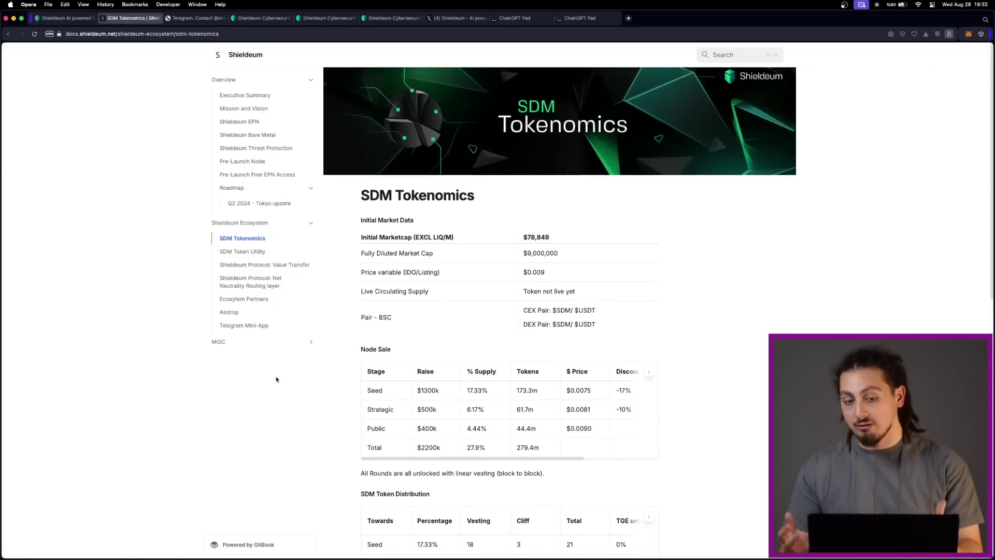
scroll(277, 380, "down", 1)
scroll(275, 377, "down", 5)
scroll(271, 375, "down", 1)
scroll(264, 371, "down", 4)
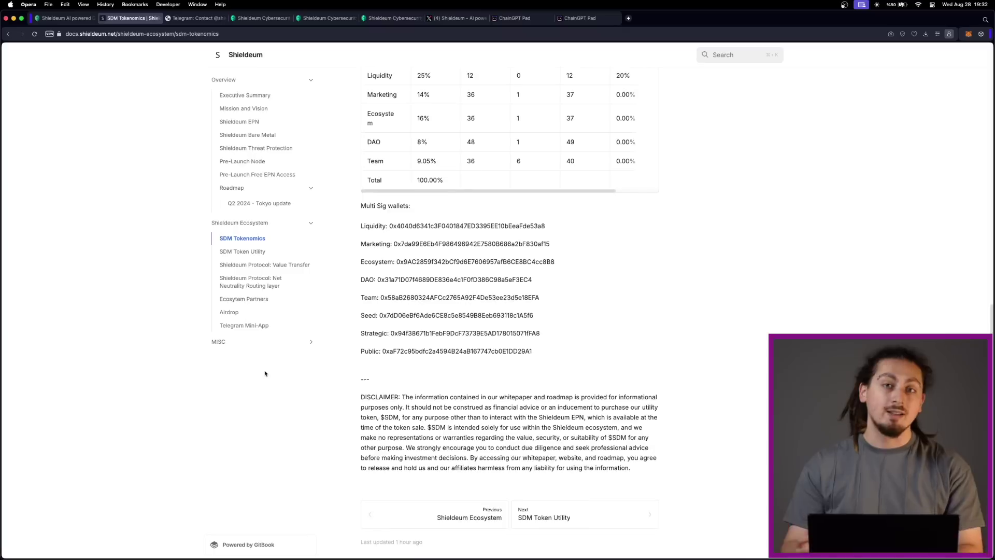
scroll(263, 371, "up", 5)
scroll(403, 149, "up", 2)
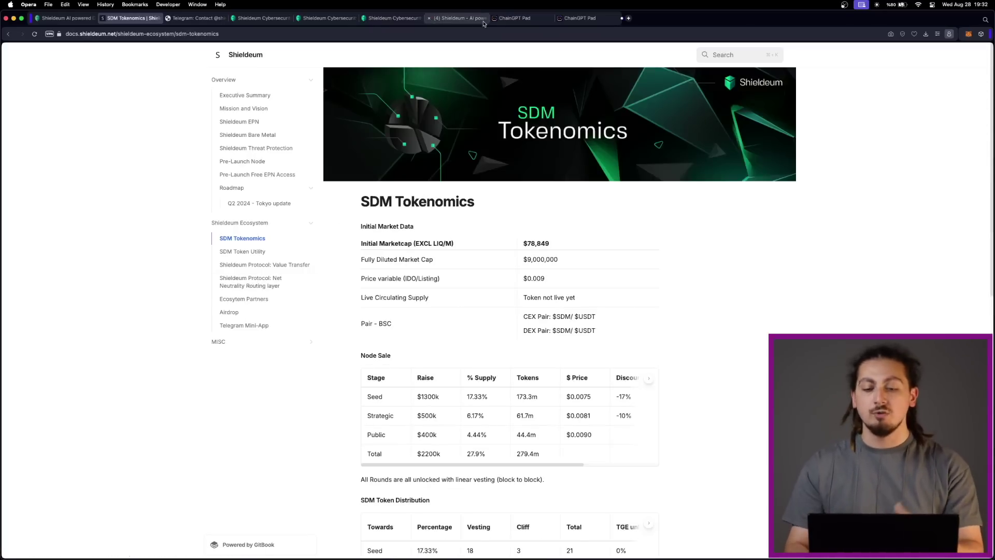
Step: Try the EPN app's App Store and Google Play badges, dismiss the blank window, and return home
left_click(265, 18)
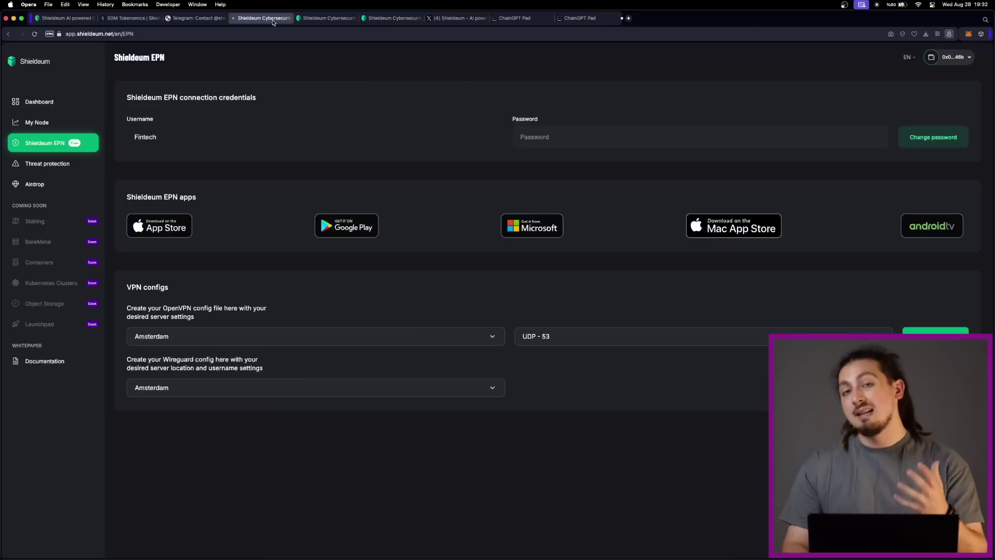
left_click(190, 230)
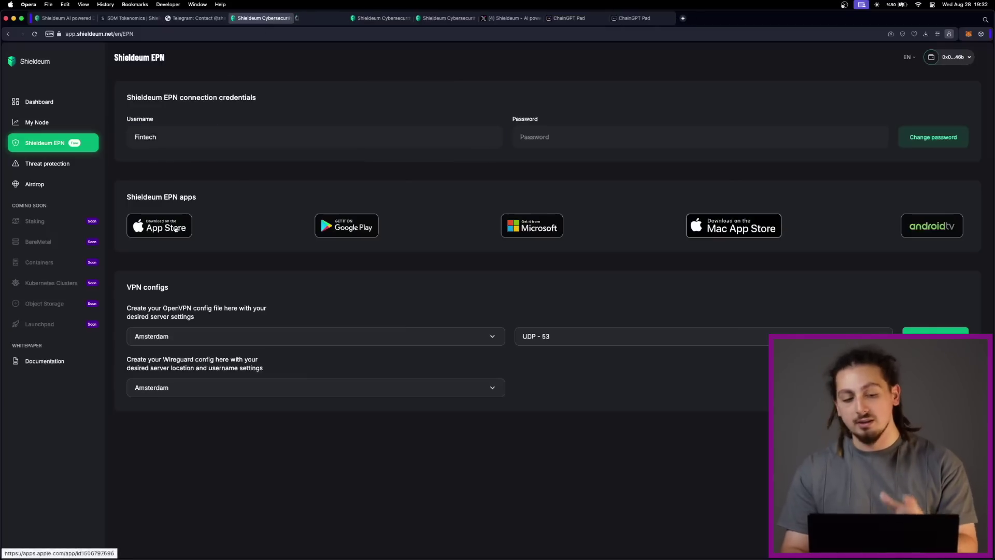
left_click(352, 229)
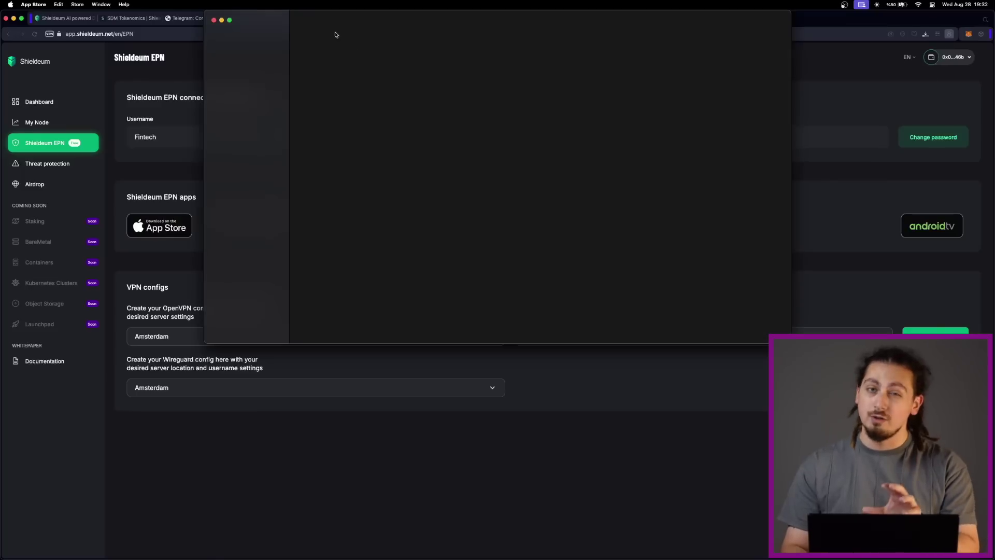
left_click(213, 20)
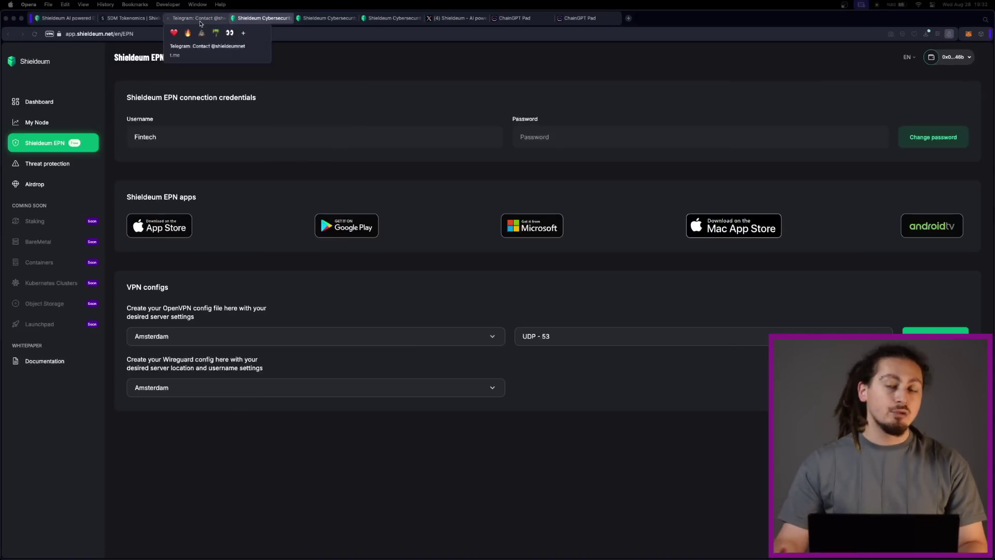
left_click(64, 18)
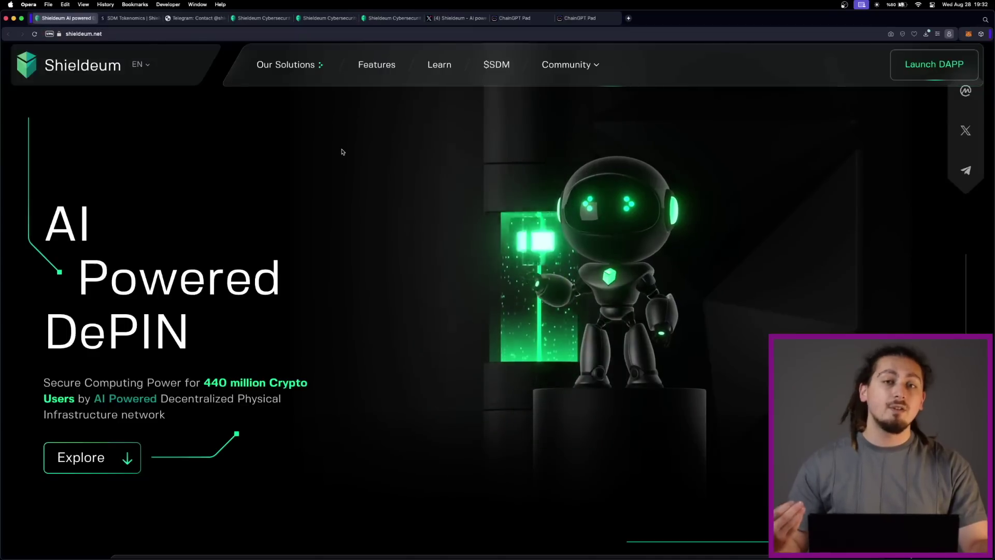
scroll(341, 152, "down", 5)
scroll(326, 132, "down", 5)
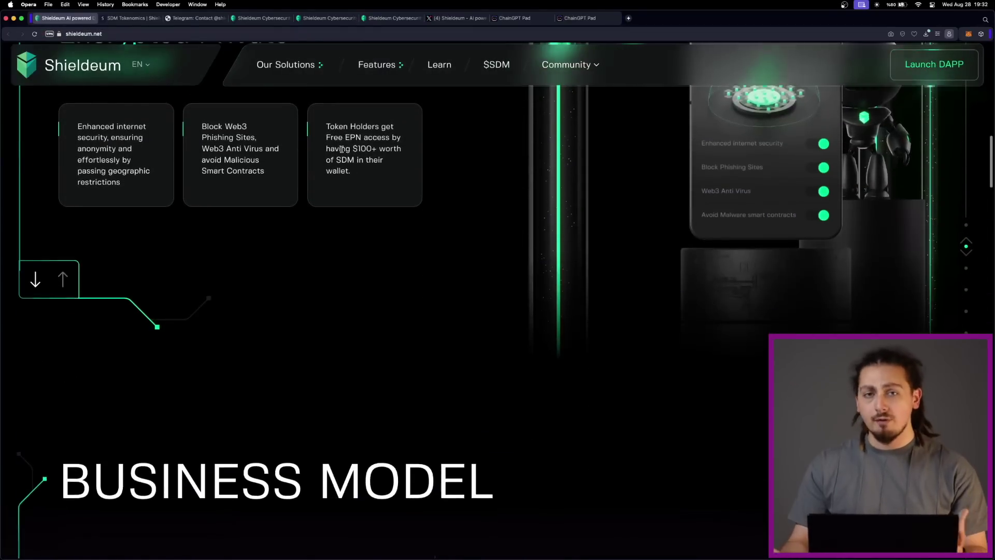
scroll(318, 115, "up", 4)
Step: Inspect the EPN OpenVPN and Wireguard server locations and protocol/port options, then open Dashboard
left_click(253, 18)
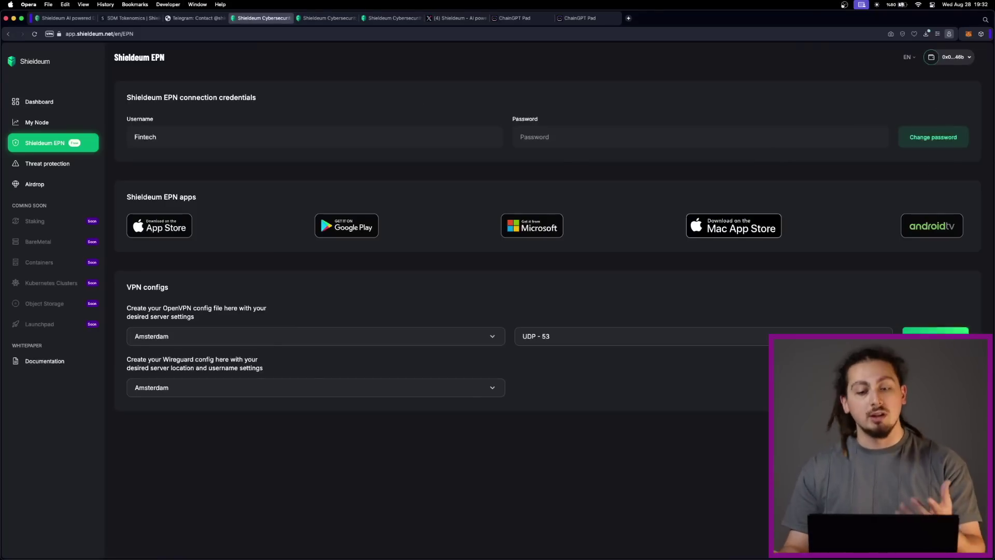
left_click(465, 335)
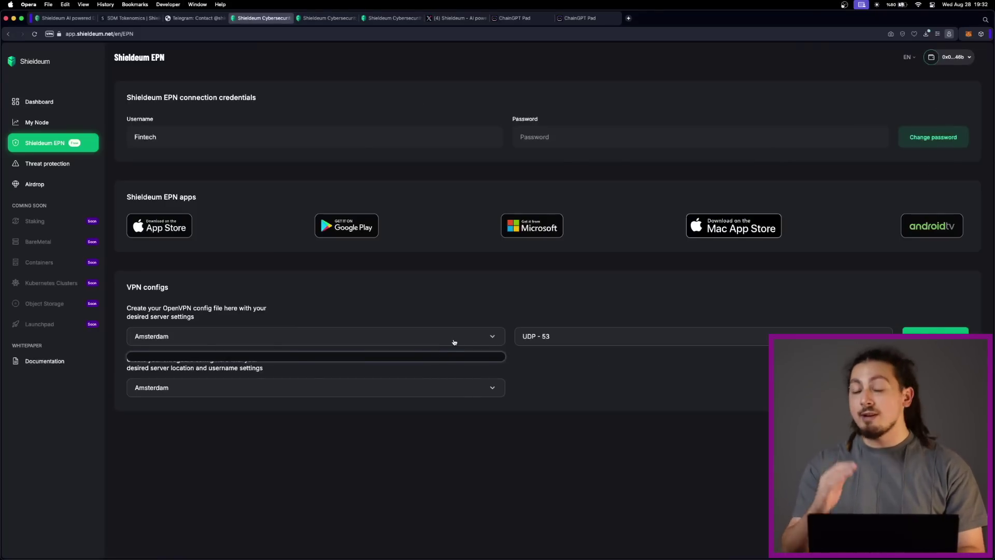
left_click(418, 391)
left_click(602, 338)
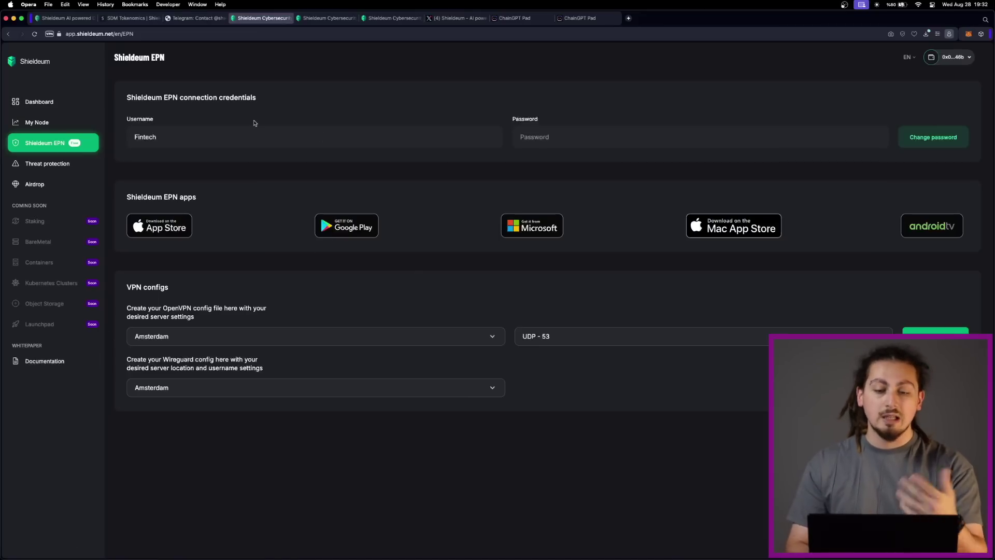
left_click(47, 101)
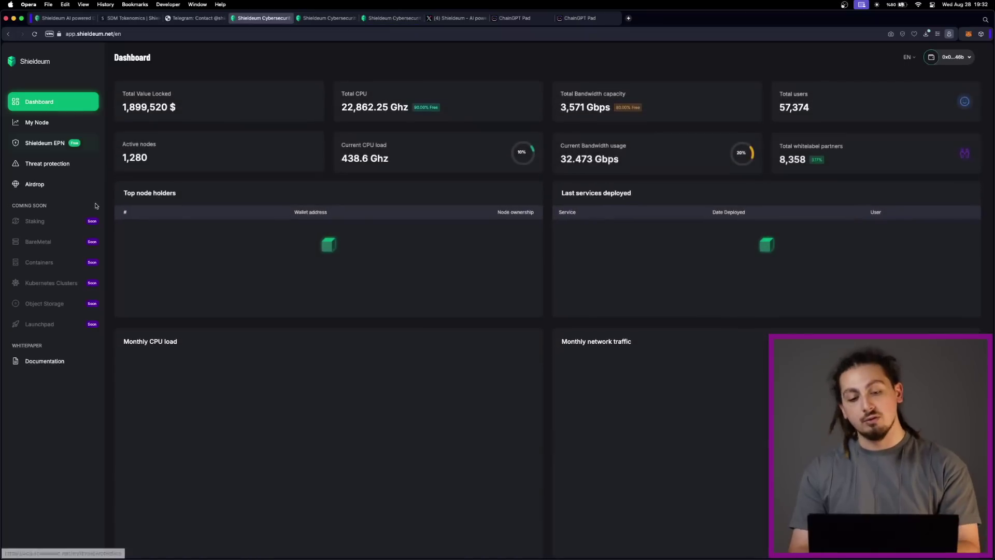
Step: Review the network statistics, then visit the My Node, Threat Protection and Airdrop pages
left_click_drag(118, 88, 724, 159)
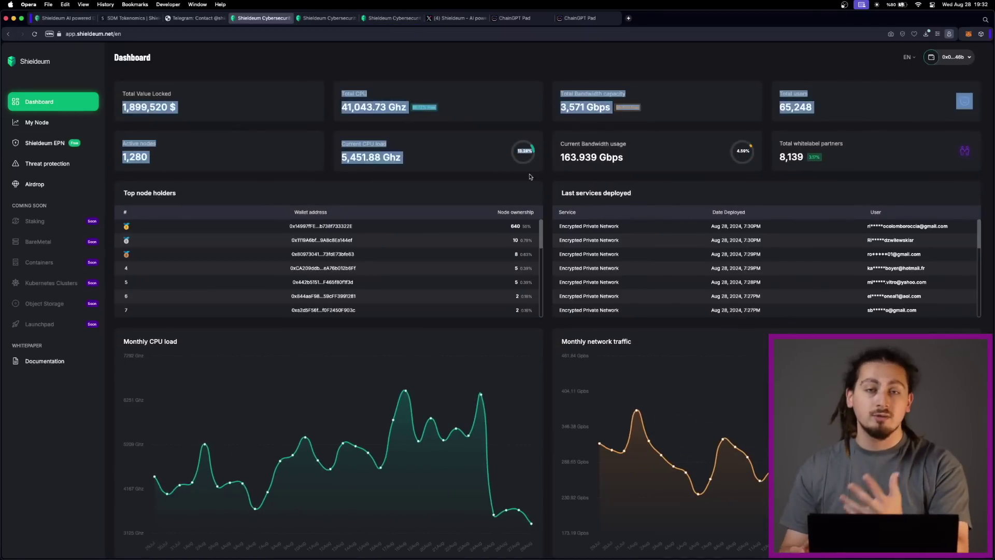
left_click(705, 151)
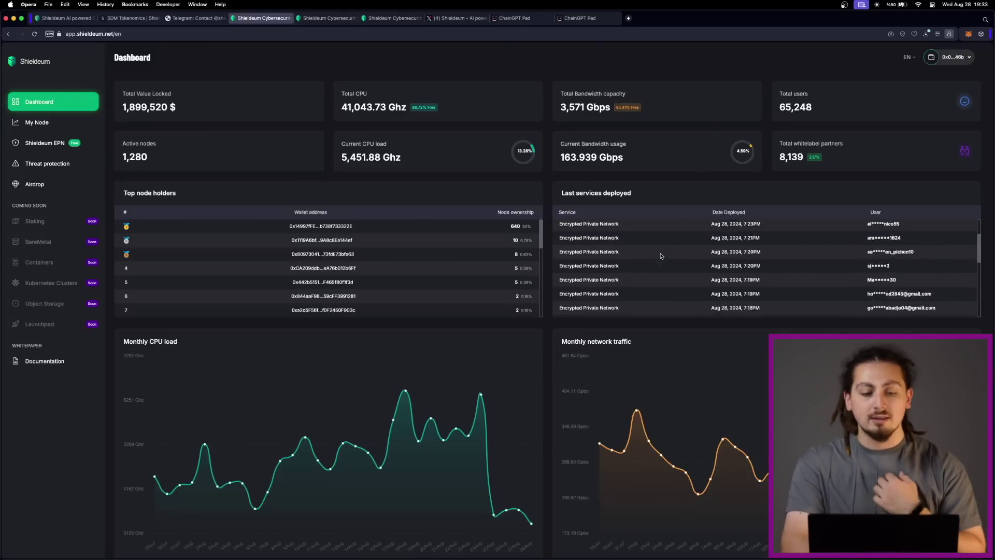
scroll(696, 161, "down", 5)
scroll(484, 245, "down", 5)
scroll(484, 244, "up", 2)
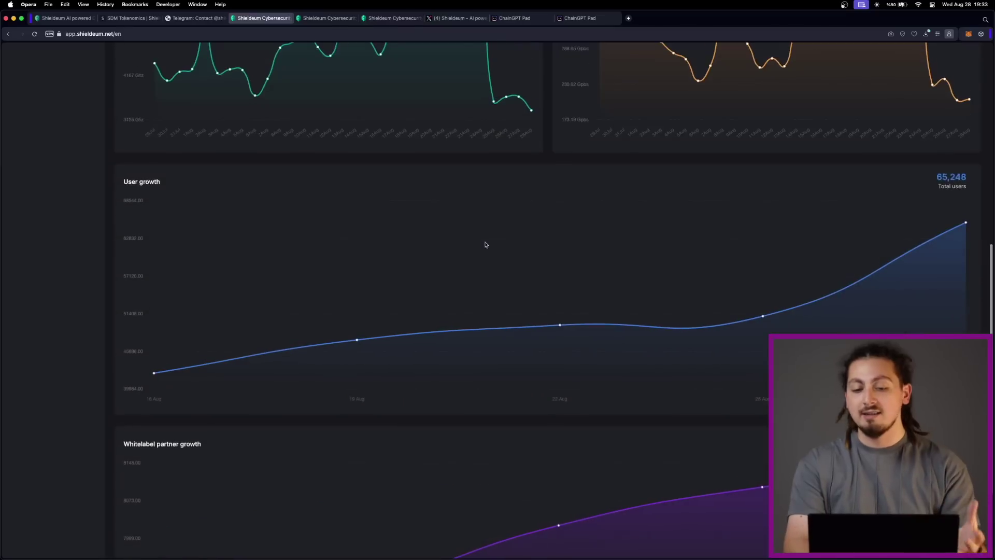
scroll(484, 244, "down", 2)
scroll(484, 244, "up", 5)
scroll(228, 177, "up", 2)
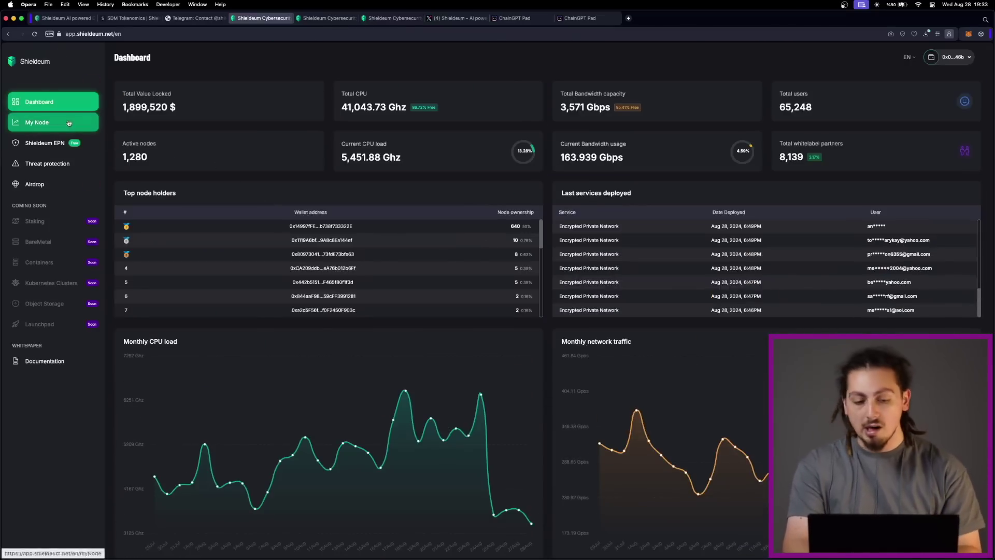
left_click(37, 121)
scroll(404, 347, "down", 1)
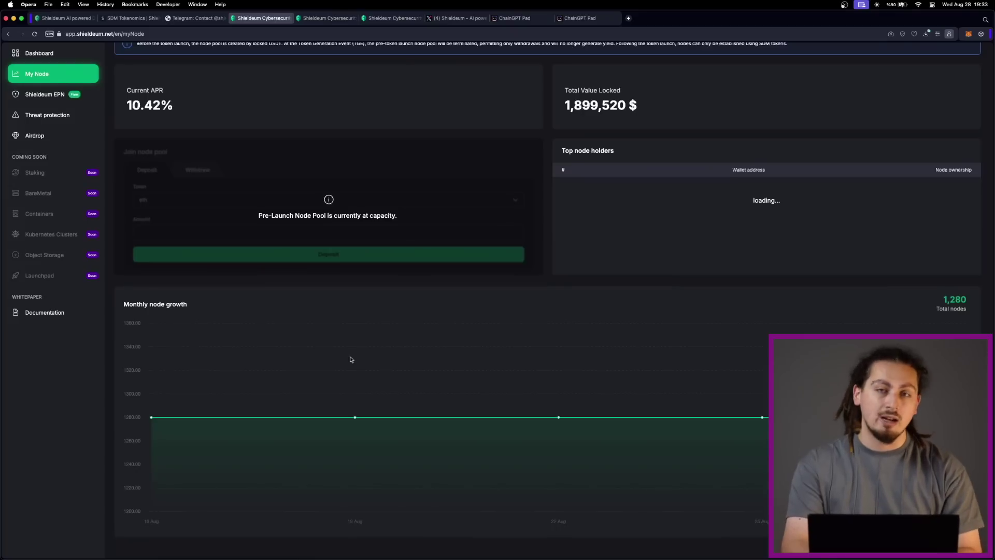
left_click(74, 121)
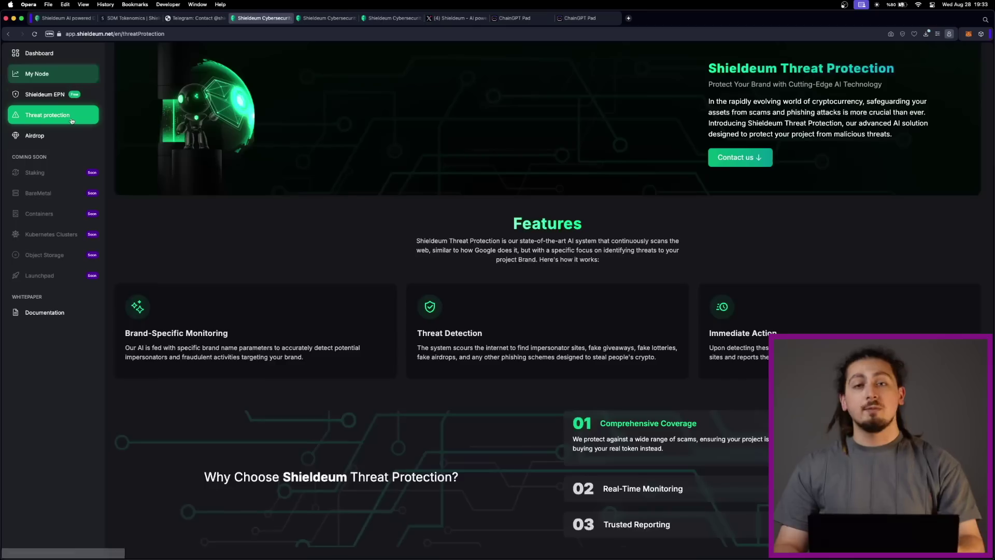
scroll(638, 277, "up", 1)
scroll(637, 278, "down", 5)
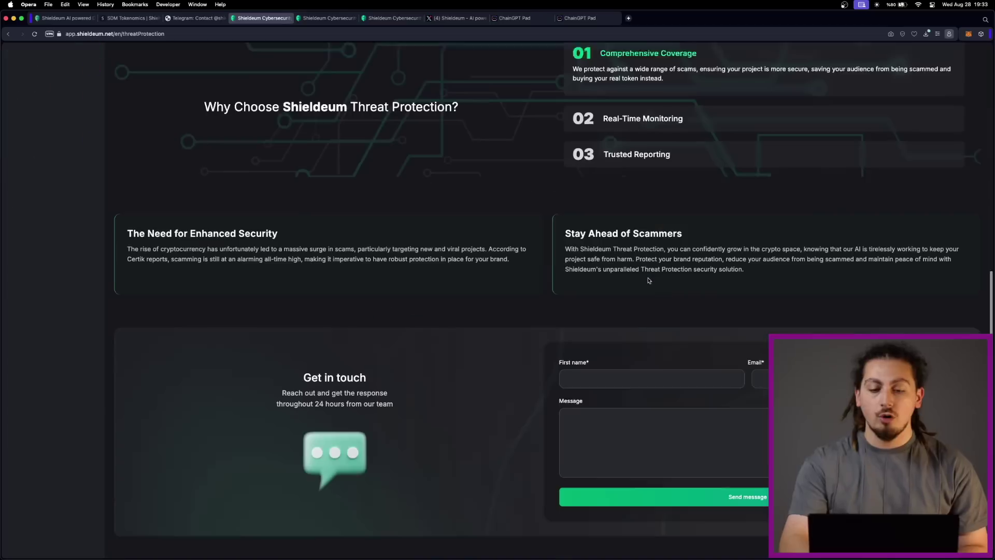
scroll(651, 282, "up", 5)
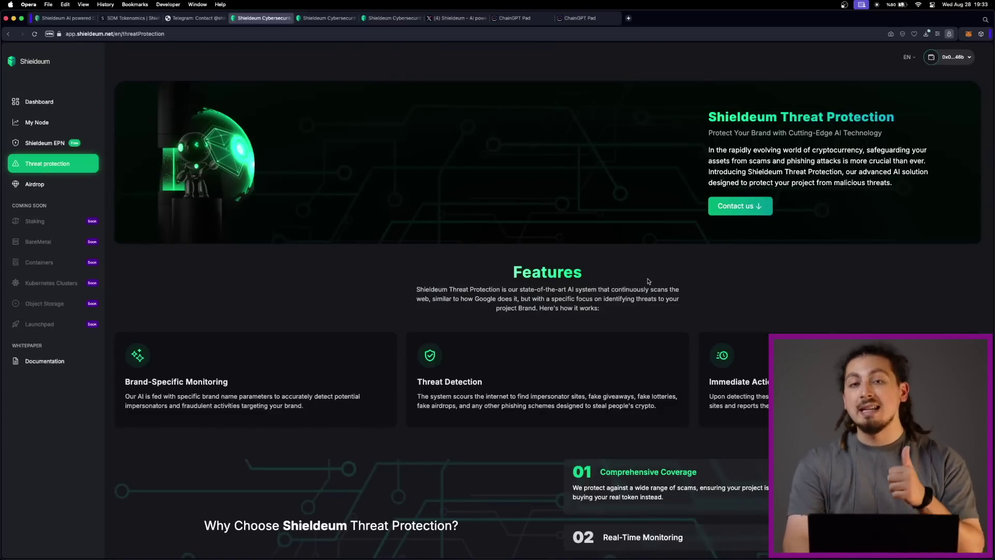
left_click(68, 184)
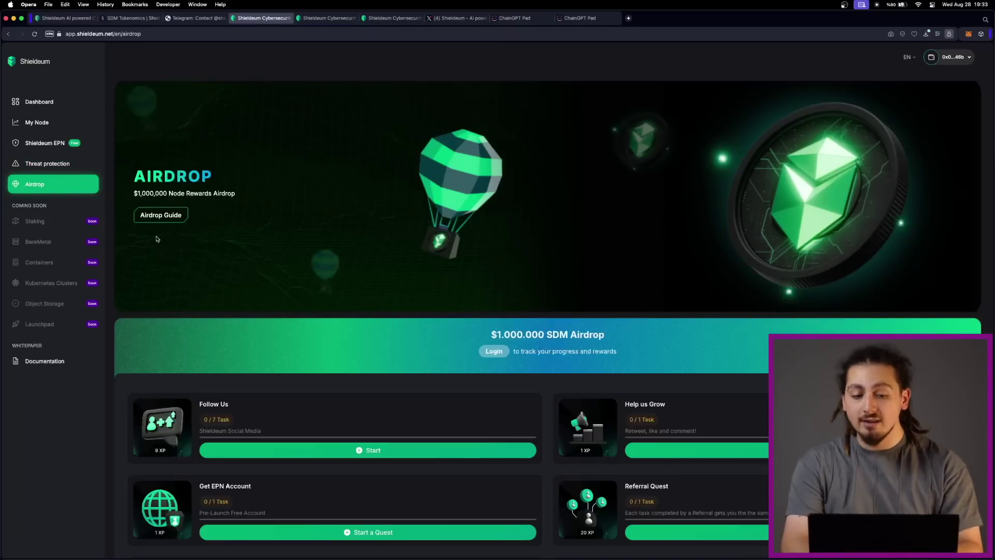
Step: Read the Airdrop guide in the docs, then start and dismiss the Follow Us quest
left_click(162, 217, "super")
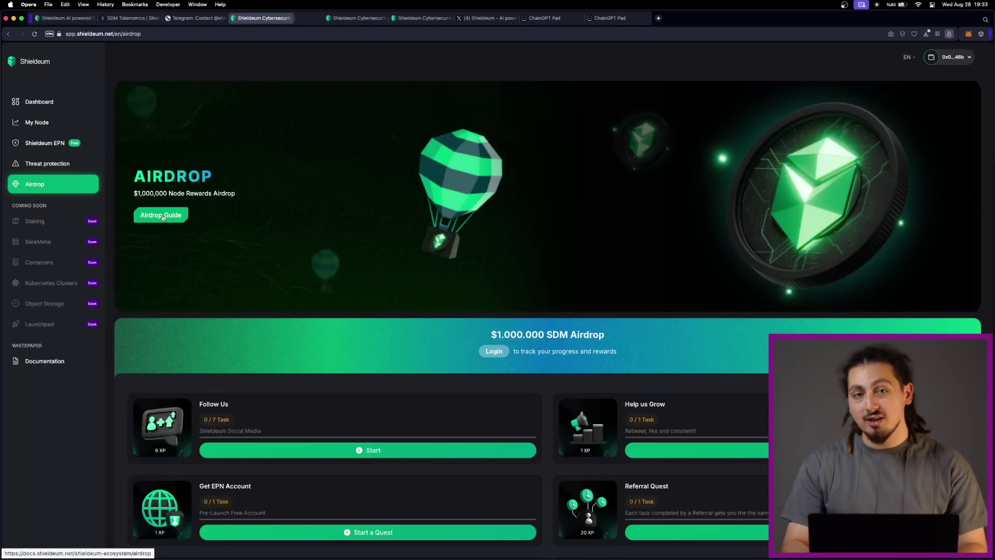
left_click(324, 18)
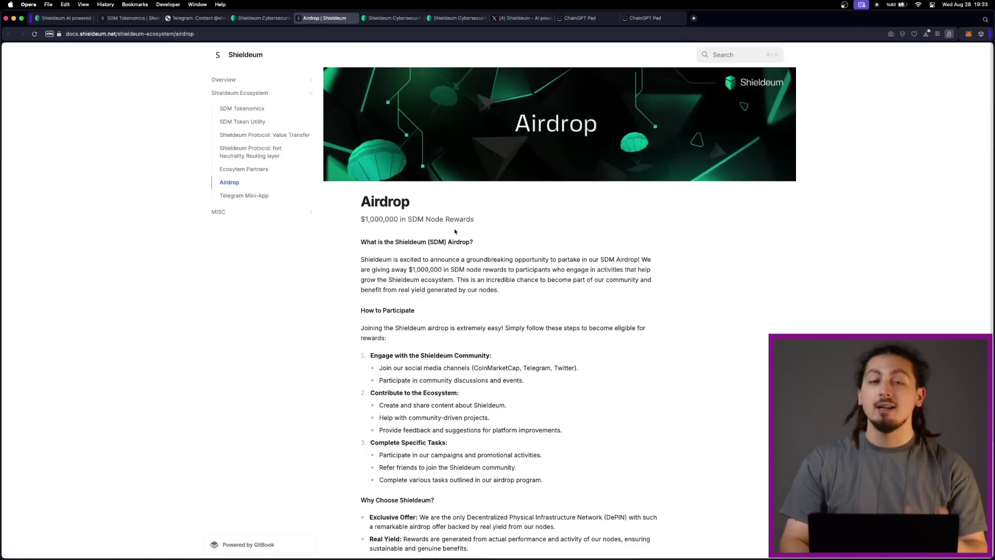
scroll(456, 314, "down", 1)
scroll(456, 314, "down", 4)
scroll(456, 314, "up", 3)
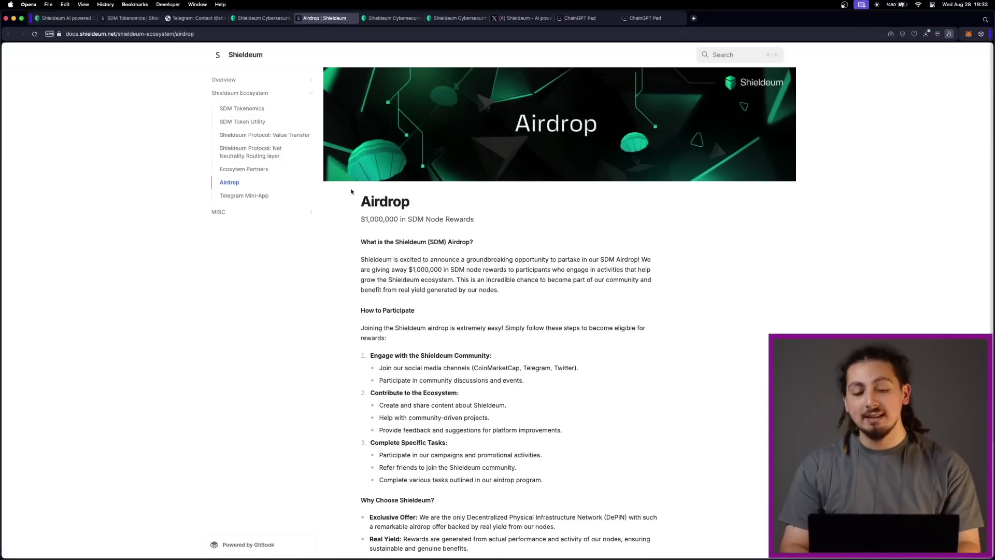
left_click(266, 22)
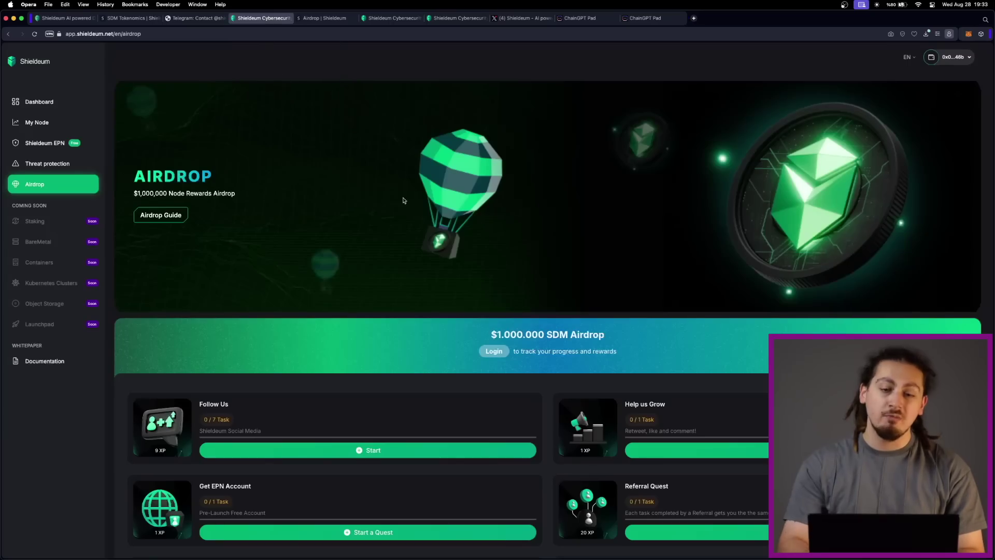
scroll(466, 294, "down", 1)
scroll(466, 294, "down", 3)
scroll(451, 295, "down", 3)
scroll(450, 296, "up", 2)
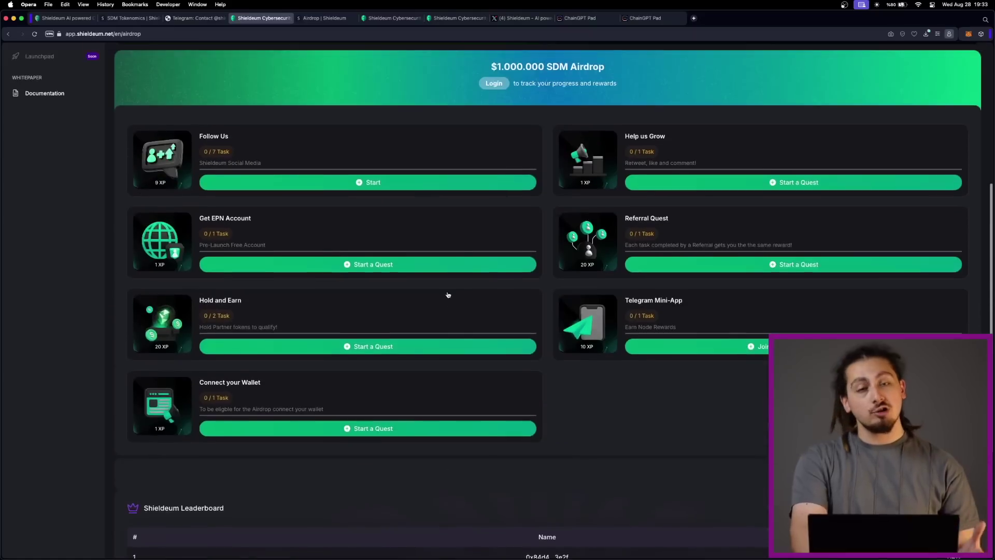
scroll(447, 294, "down", 1)
scroll(445, 292, "up", 2)
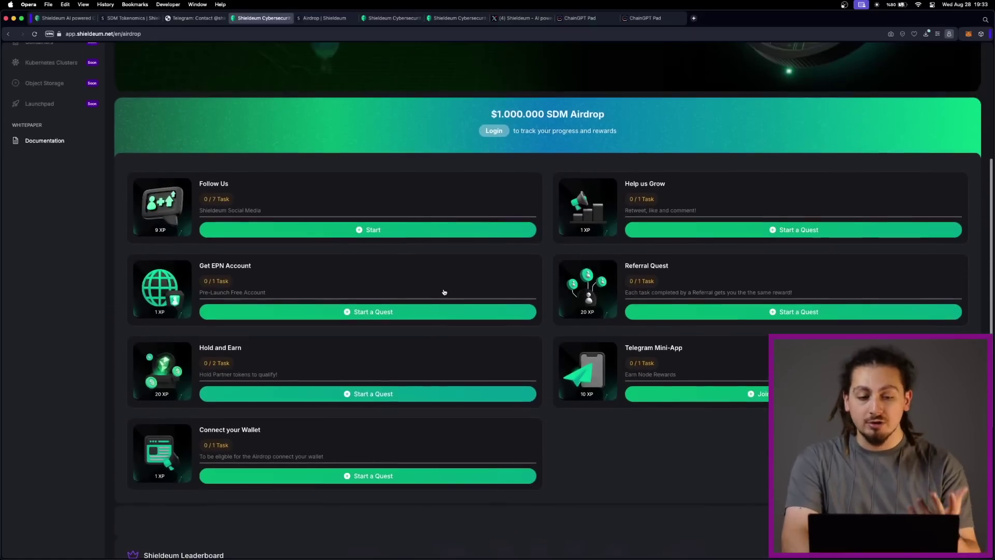
left_click(343, 231)
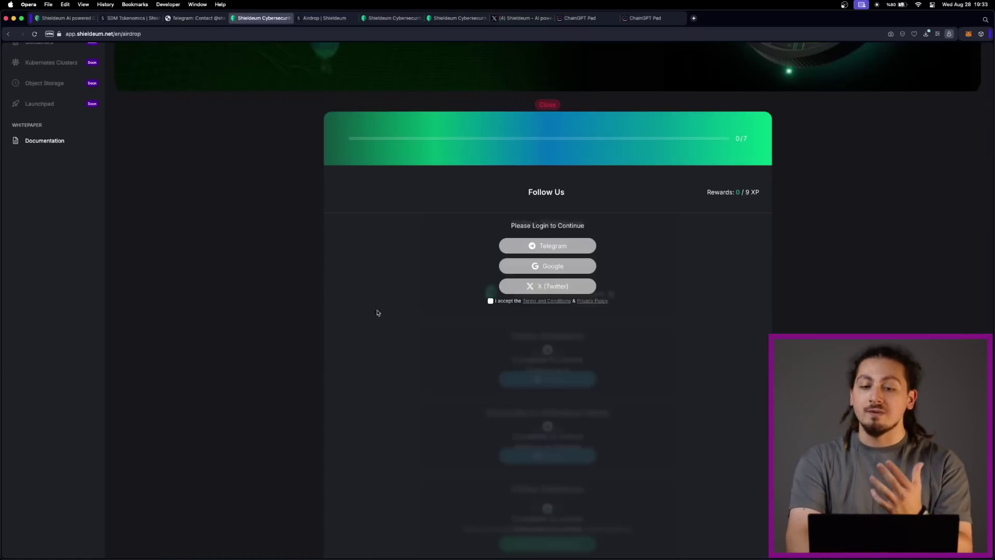
left_click(9, 35)
scroll(540, 326, "down", 4)
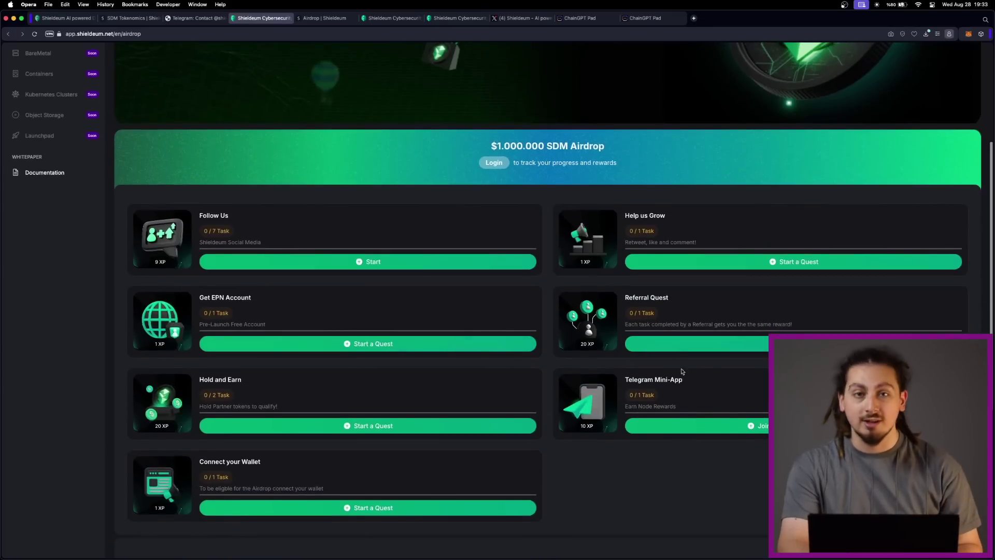
Step: Open the Referral Quest, accept the terms, and log in with an authorized X account
left_click(705, 344)
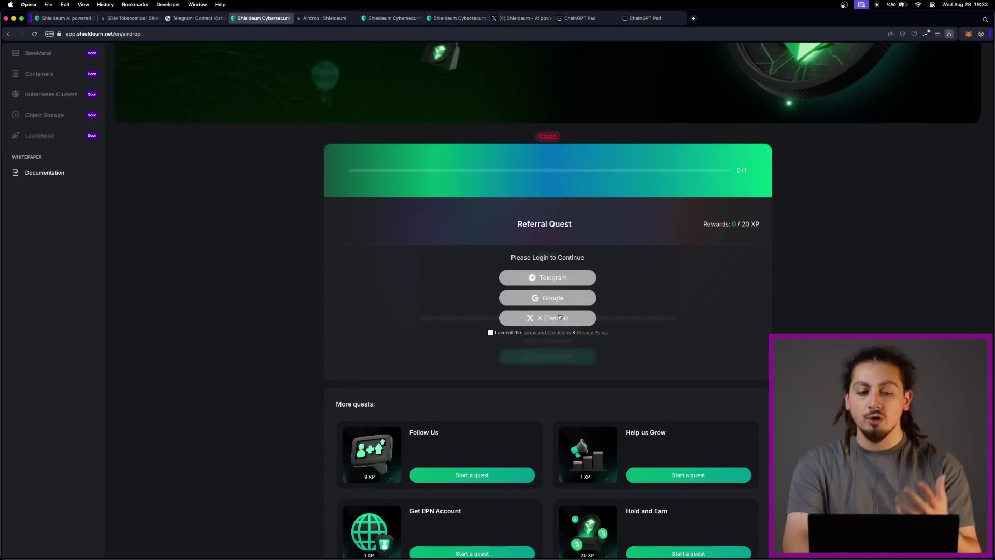
left_click(491, 332)
left_click(544, 319)
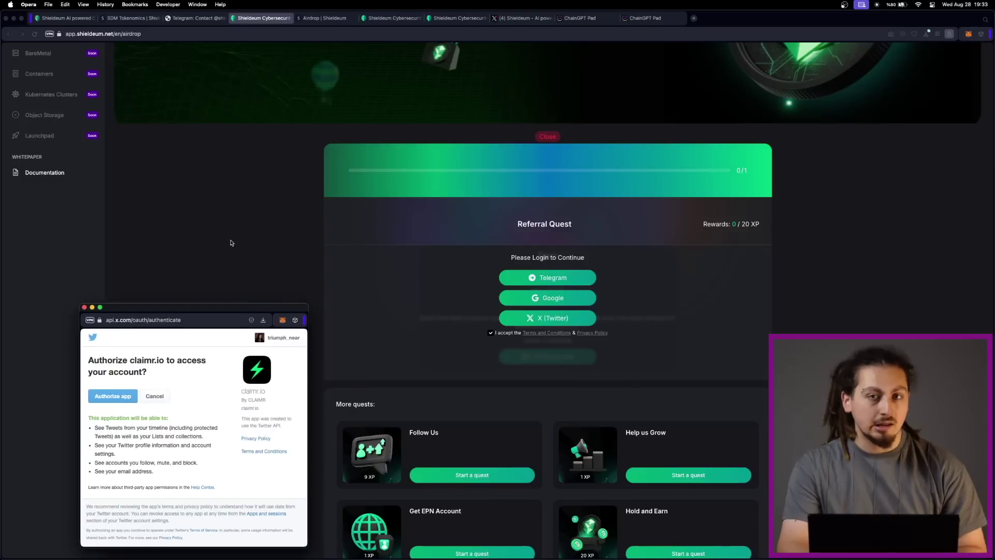
left_click(129, 388)
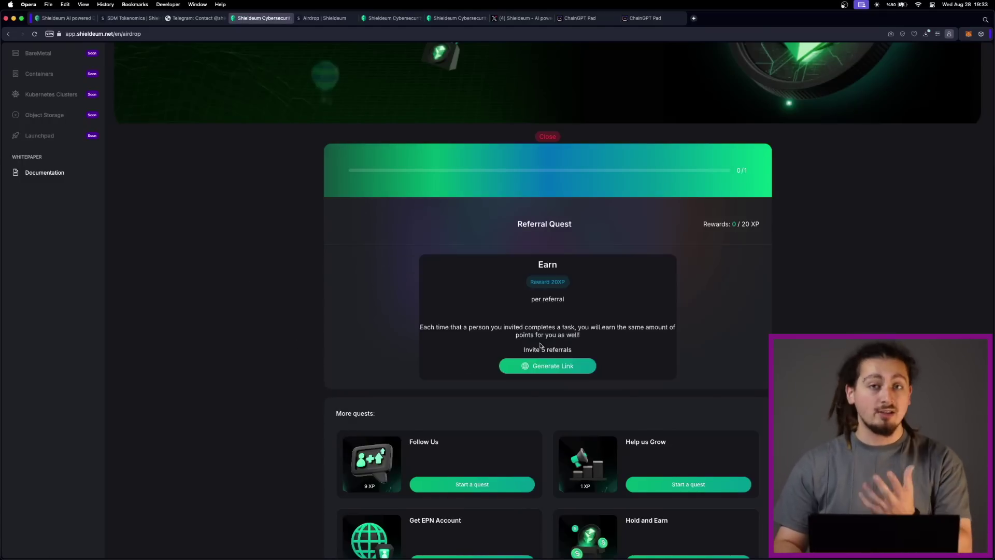
Step: Generate and copy the 20XP-per-referral link, then head to ChainGPT Pad
left_click_drag(557, 280, 614, 286)
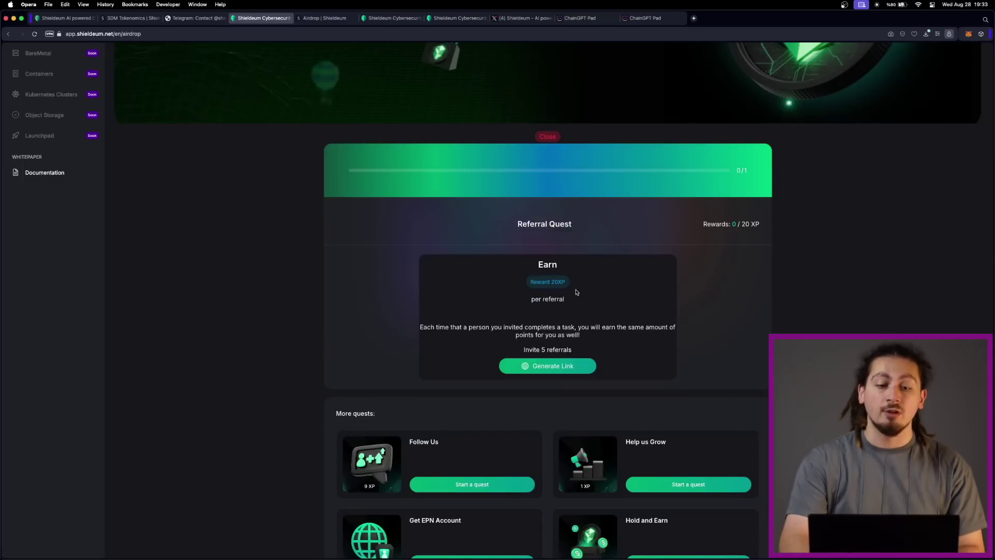
left_click(542, 365)
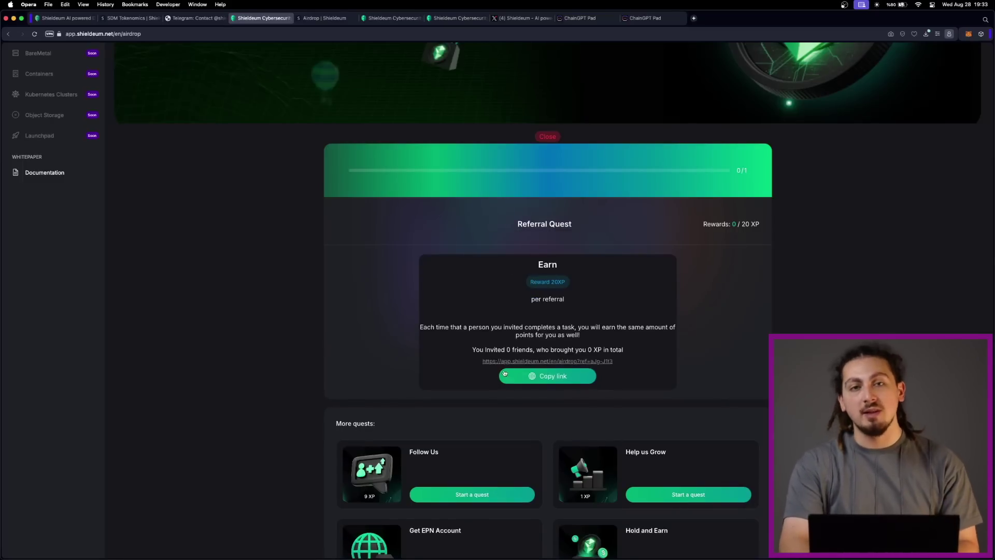
left_click(506, 364)
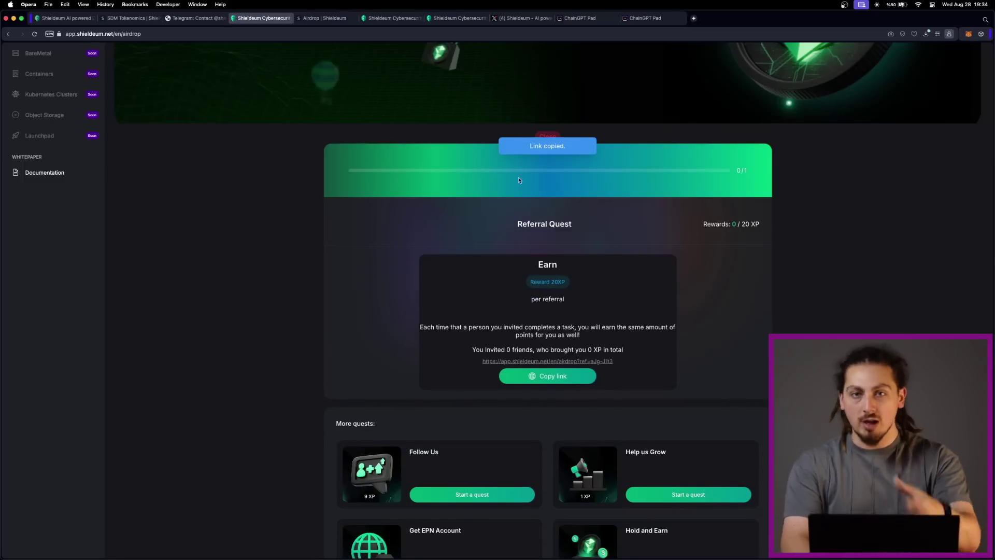
scroll(519, 181, "down", 2)
scroll(252, 200, "up", 5)
left_click(39, 101)
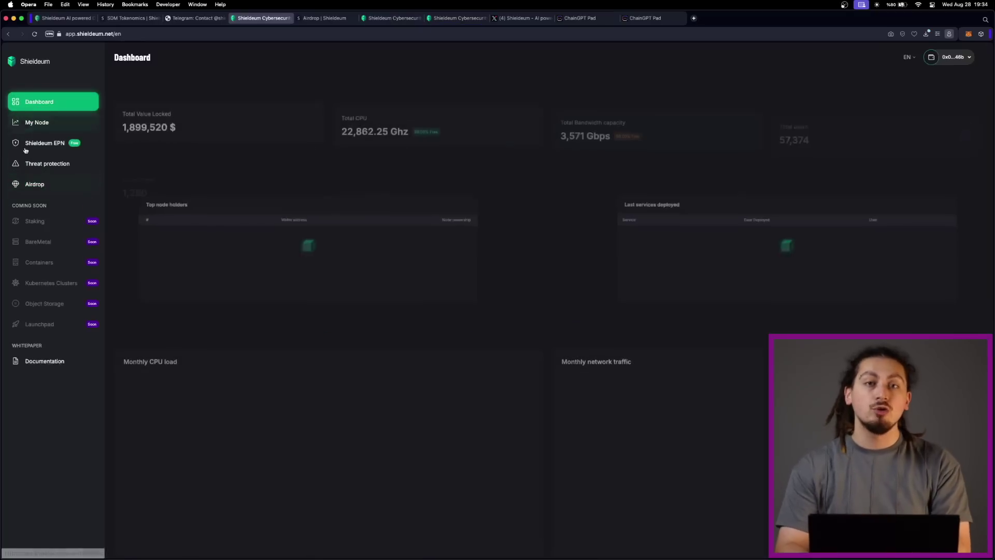
left_click(578, 18)
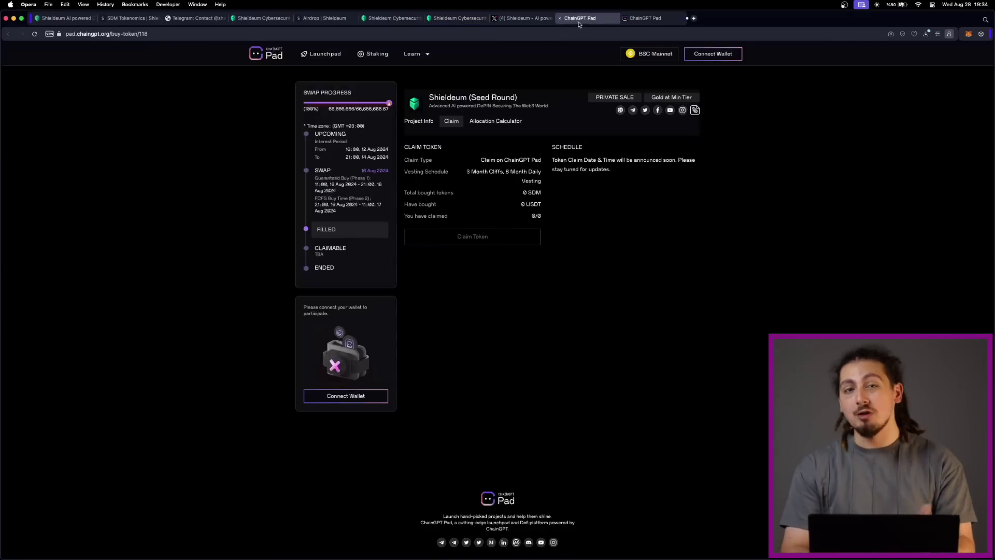
Step: From the Pad home page, note Shieldeum's $500,000 raise and open its incubation project details
left_click(276, 60)
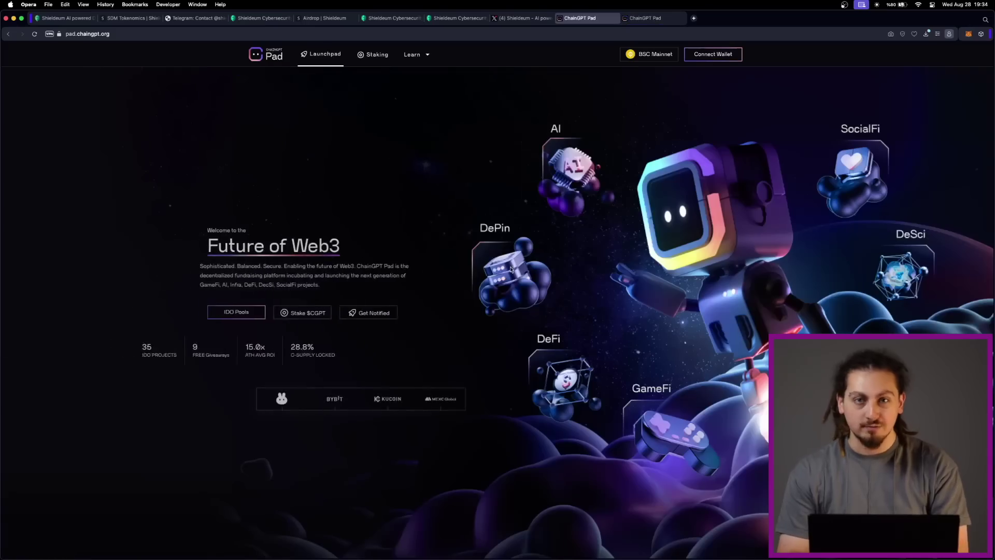
scroll(511, 269, "down", 10)
scroll(511, 271, "down", 4)
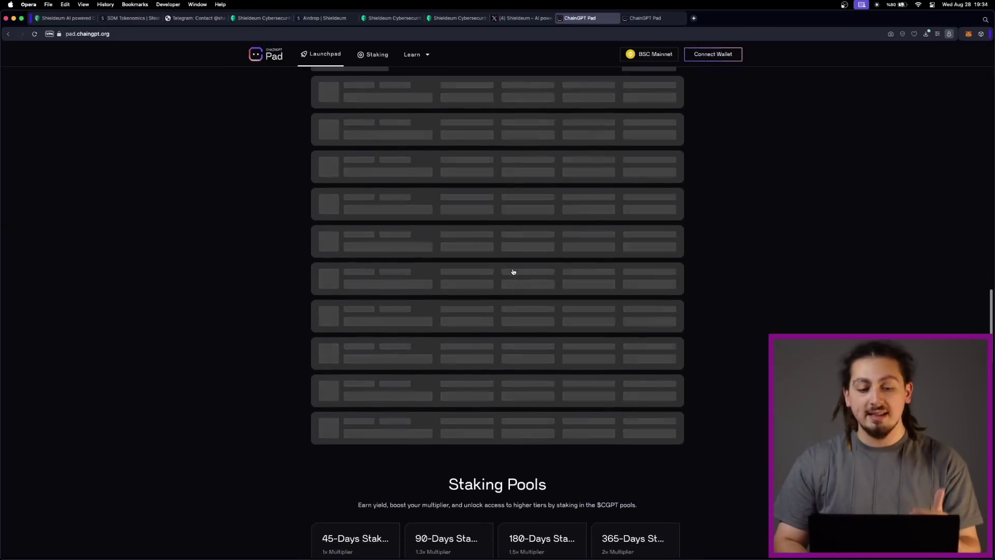
scroll(511, 271, "up", 3)
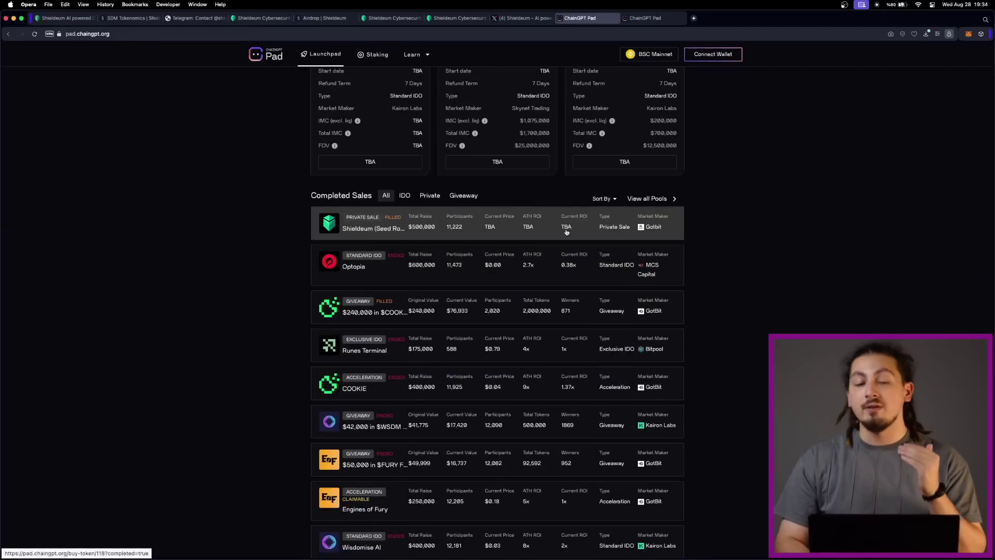
triple_click(412, 226)
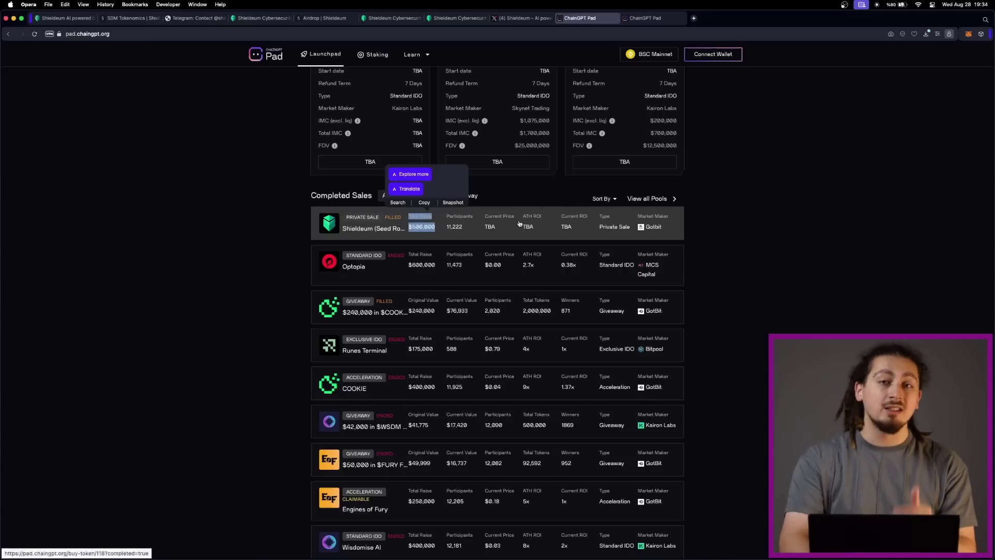
left_click(717, 215)
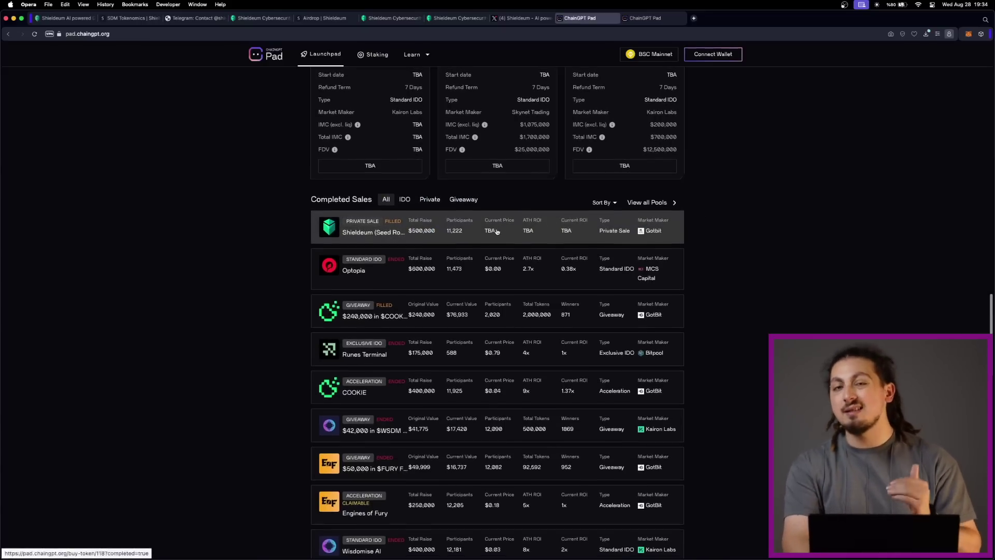
scroll(494, 234, "up", 1)
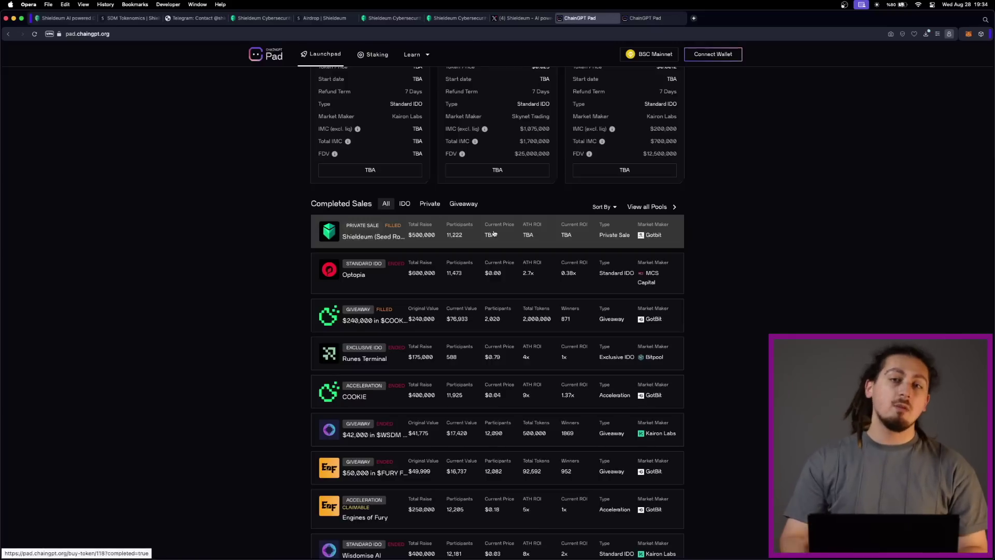
scroll(494, 233, "up", 5)
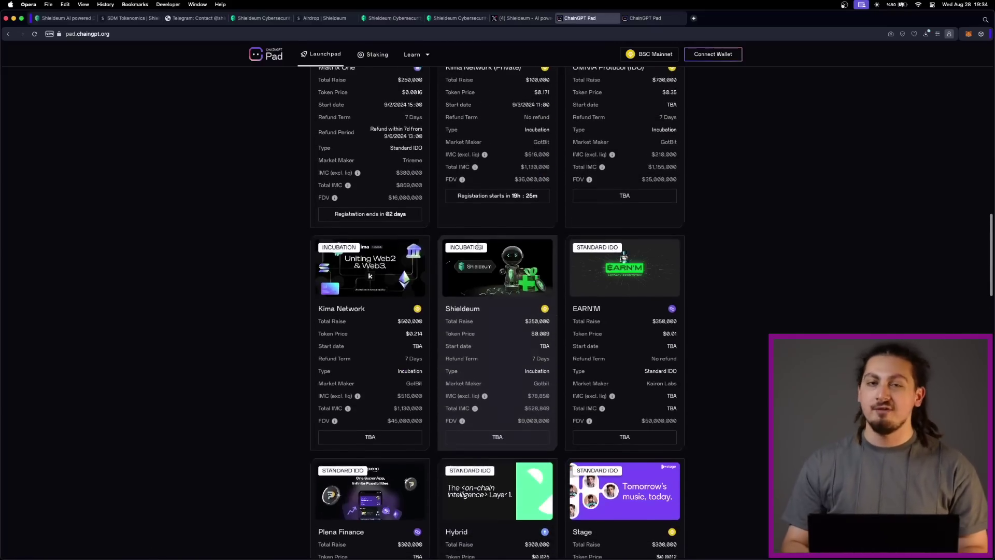
left_click(510, 323)
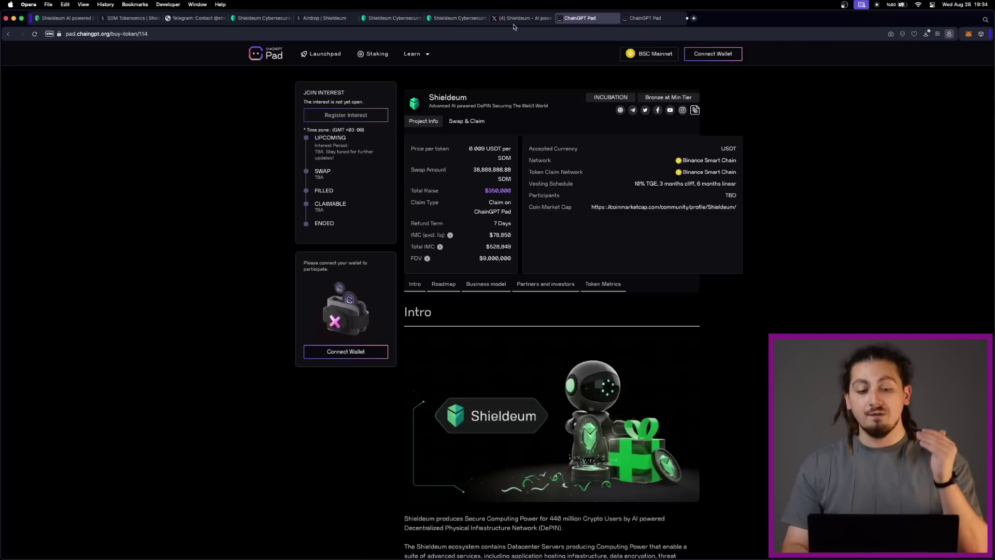
Step: Revisit the Shieldeum homepage and X profile, then bring up ChainGPT Pad's Completed Sales list
key("super+1")
scroll(370, 197, "down", 5)
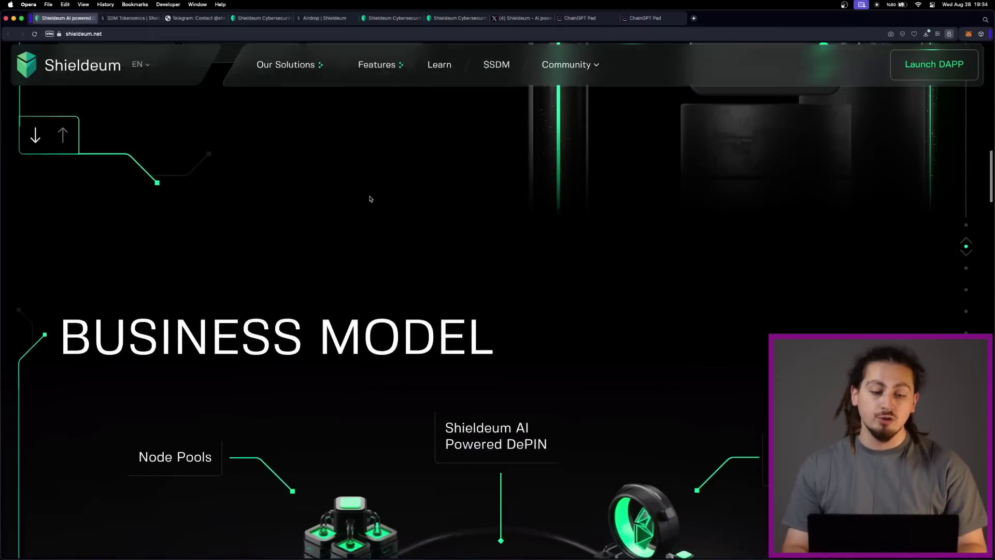
scroll(369, 197, "down", 5)
scroll(370, 198, "down", 5)
scroll(370, 199, "down", 5)
scroll(370, 199, "up", 10)
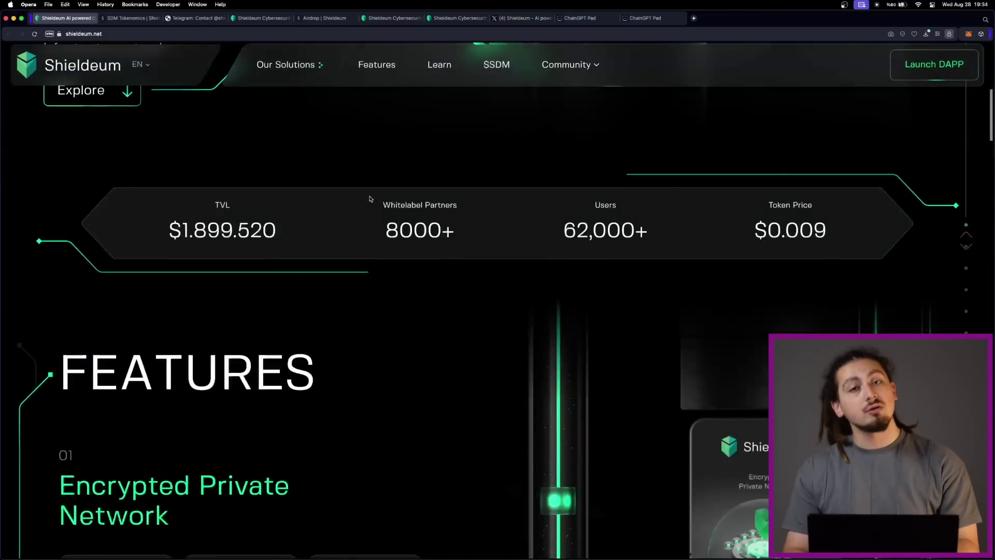
scroll(370, 200, "up", 2)
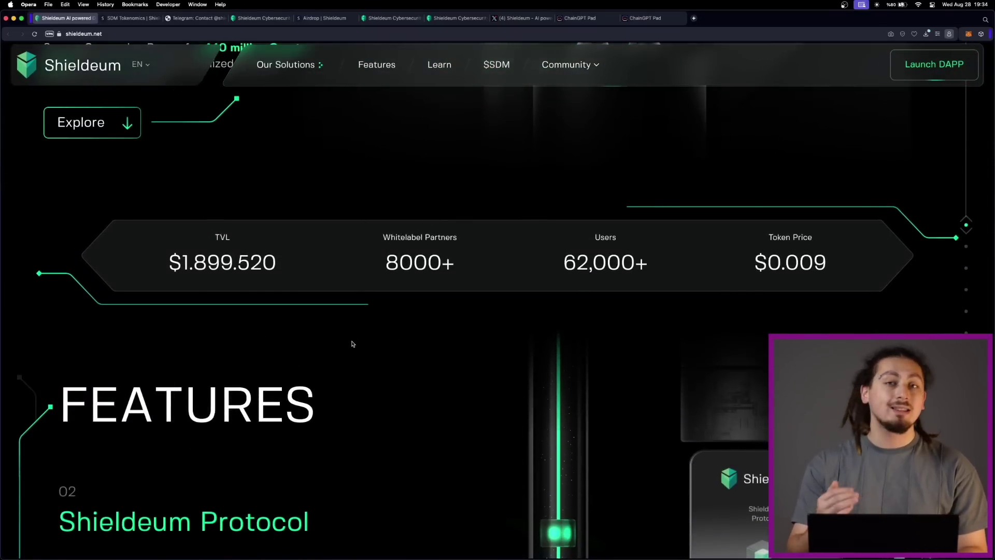
scroll(348, 340, "down", 10)
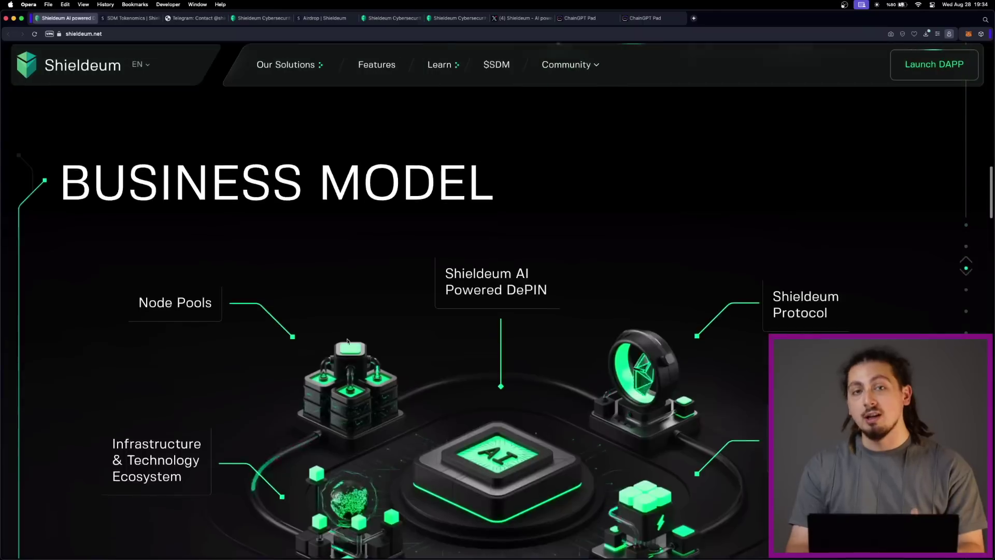
scroll(347, 341, "up", 8)
scroll(348, 340, "up", 2)
scroll(342, 349, "up", 3)
scroll(334, 359, "up", 1)
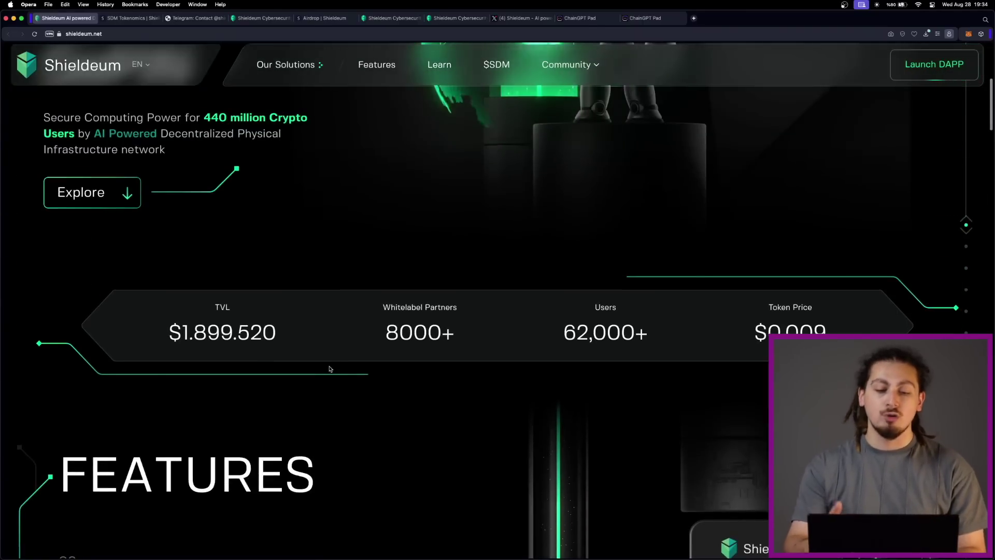
left_click(520, 18)
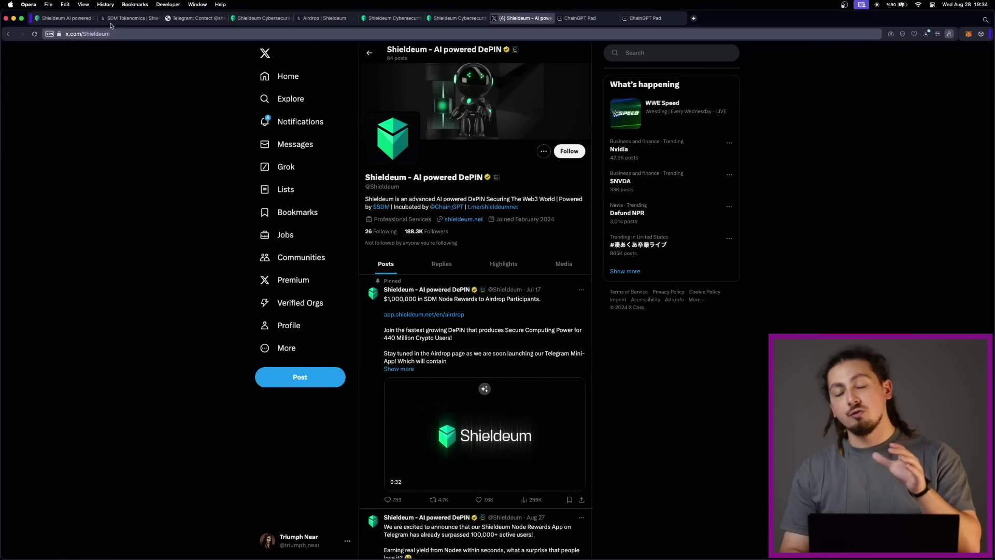
left_click(66, 18)
scroll(188, 141, "down", 10)
scroll(274, 194, "down", 5)
scroll(273, 195, "down", 5)
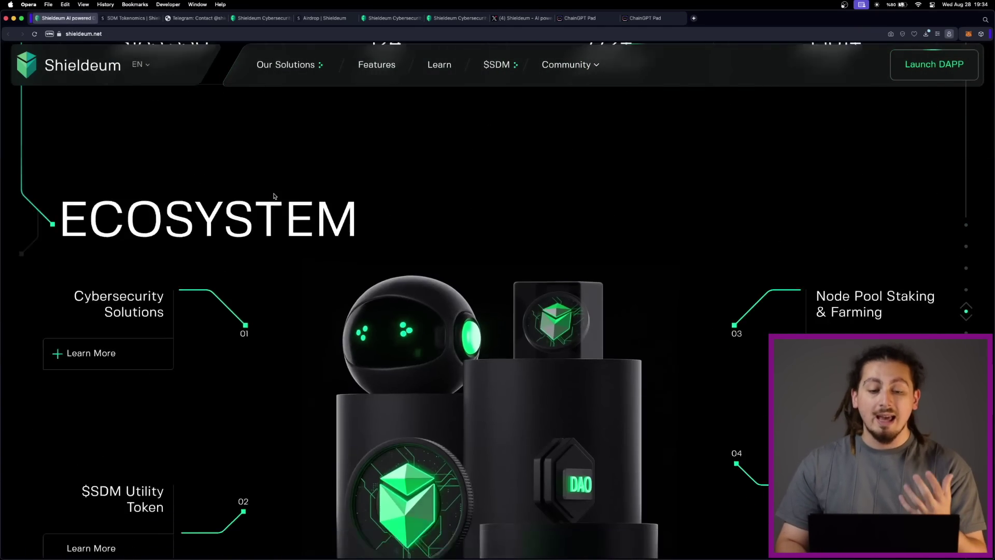
scroll(273, 195, "down", 5)
scroll(274, 195, "down", 3)
scroll(274, 195, "up", 5)
scroll(274, 195, "down", 1)
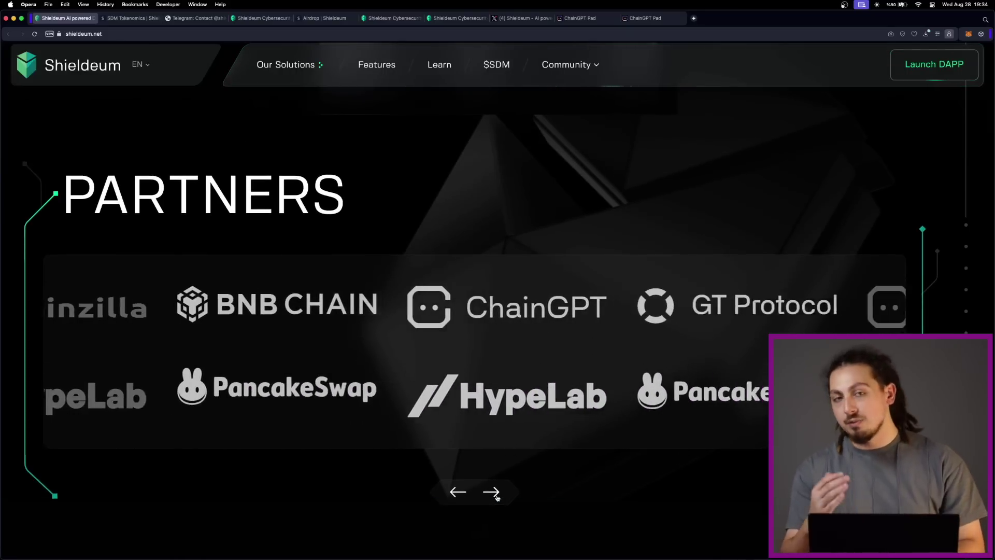
left_click(638, 22)
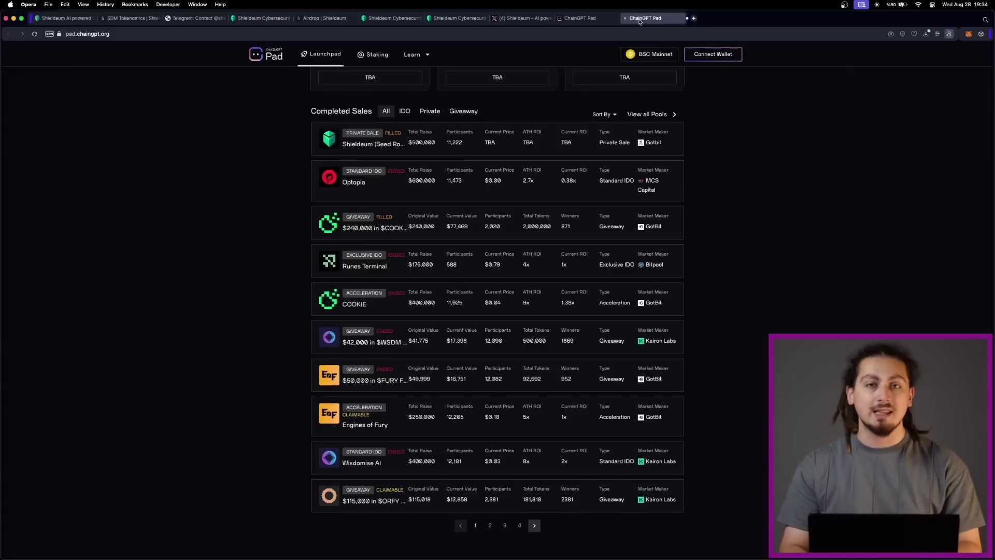
scroll(460, 177, "up", 10)
scroll(487, 225, "up", 5)
scroll(487, 225, "down", 5)
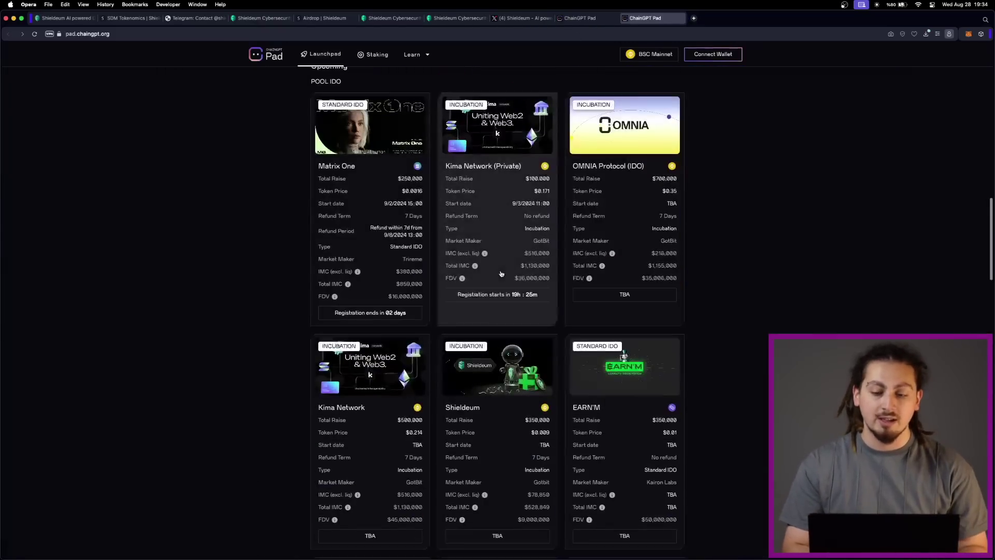
Step: Open the Shieldeum listing, then read the Wealthy Capital partnership post on X and return to the feed
left_click(485, 393)
left_click(521, 17)
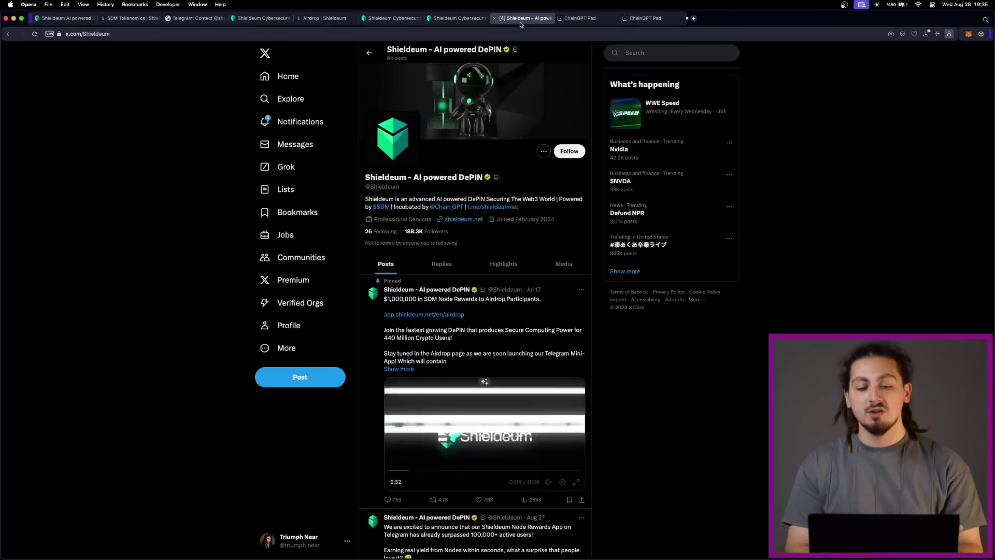
scroll(486, 195, "down", 5)
scroll(486, 195, "down", 5)
scroll(486, 194, "down", 5)
scroll(485, 194, "down", 5)
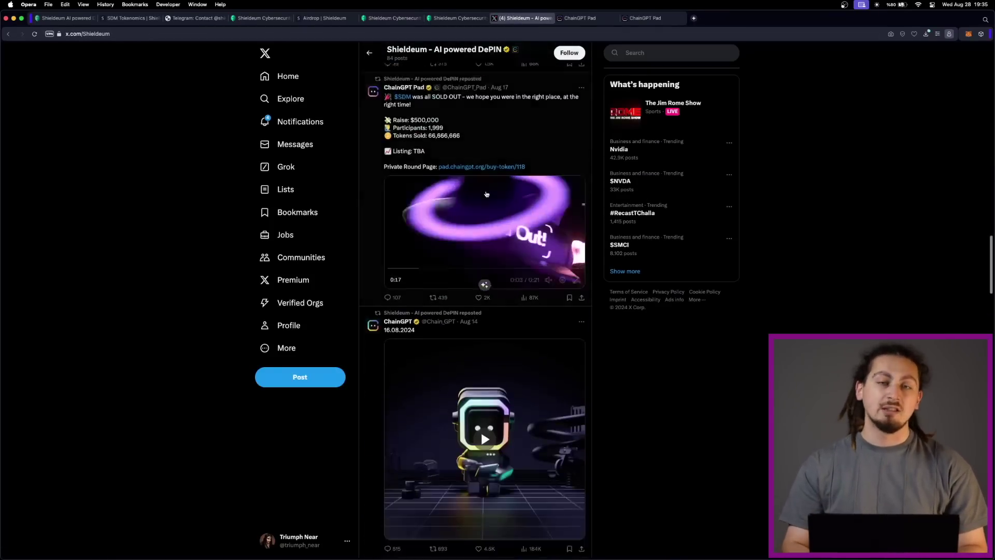
scroll(485, 196, "down", 1)
scroll(486, 196, "down", 5)
scroll(486, 233, "down", 1)
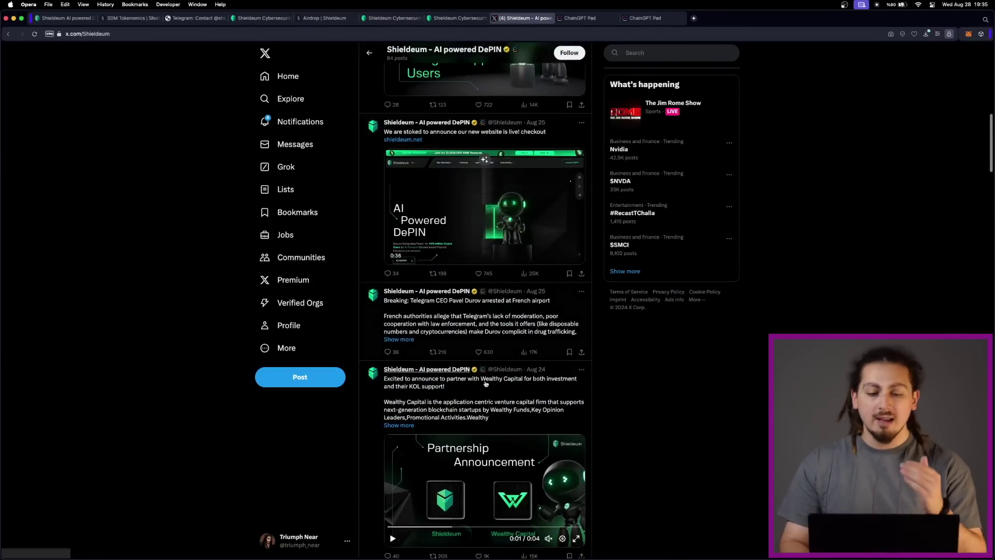
left_click(484, 427)
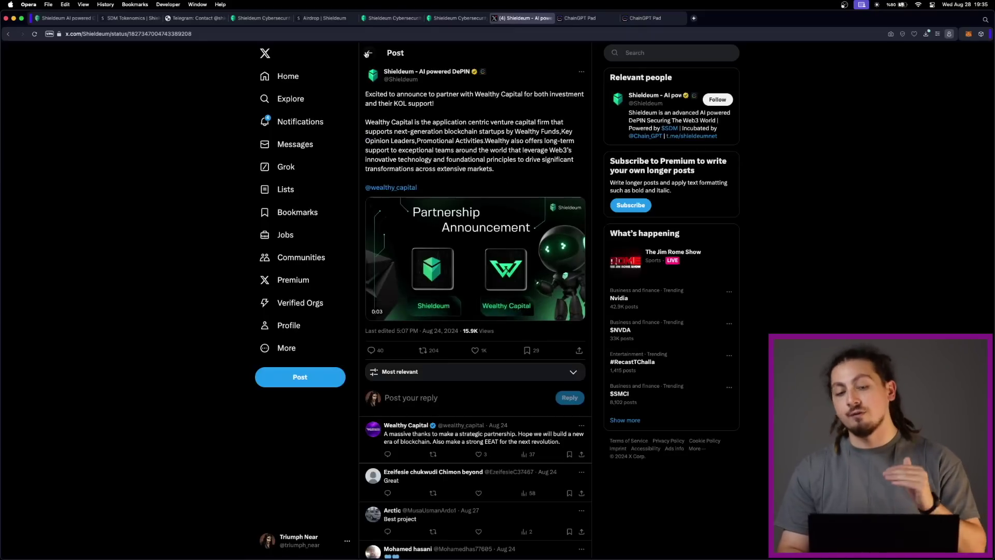
left_click(370, 53)
Step: Read the Q2 2024 Tokyo update docs and the ChainGPT Pad roadmap, ending on shieldeum.net
left_click(131, 18)
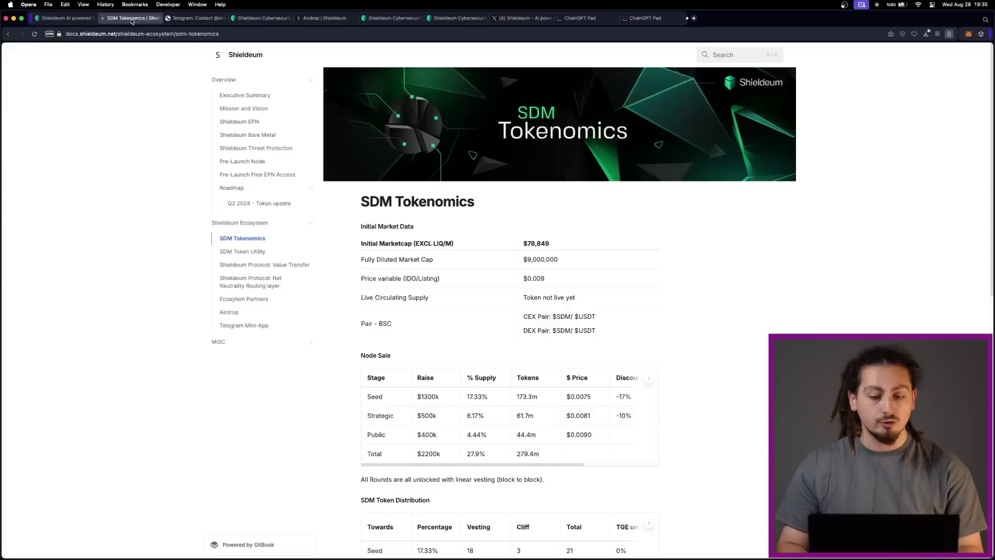
left_click(256, 204)
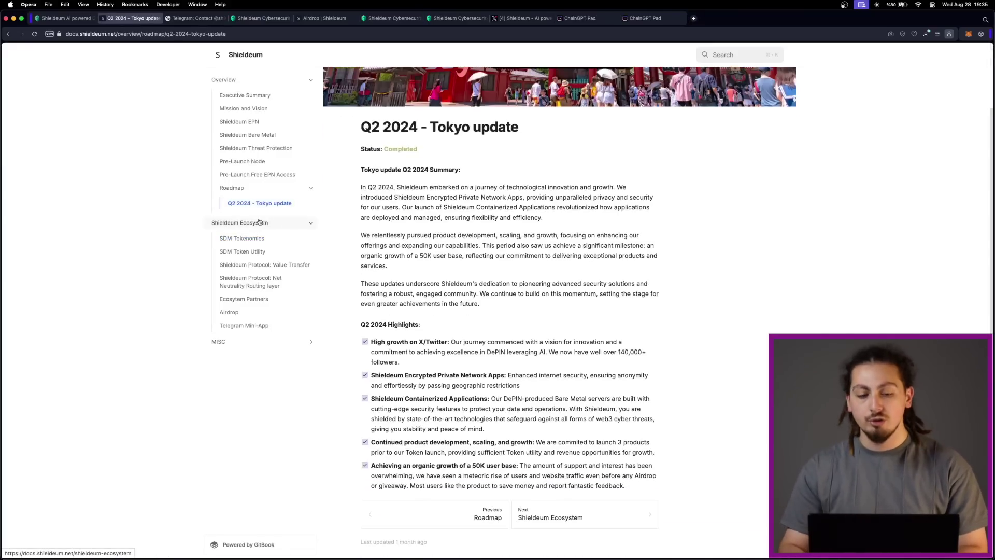
left_click(583, 17)
scroll(571, 243, "down", 10)
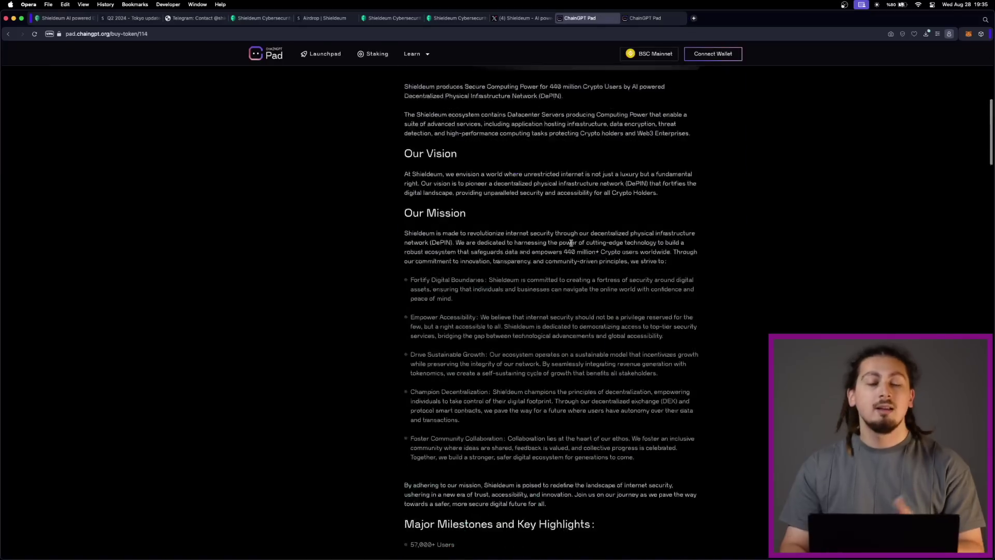
scroll(571, 243, "down", 5)
scroll(570, 243, "down", 10)
scroll(572, 249, "up", 9)
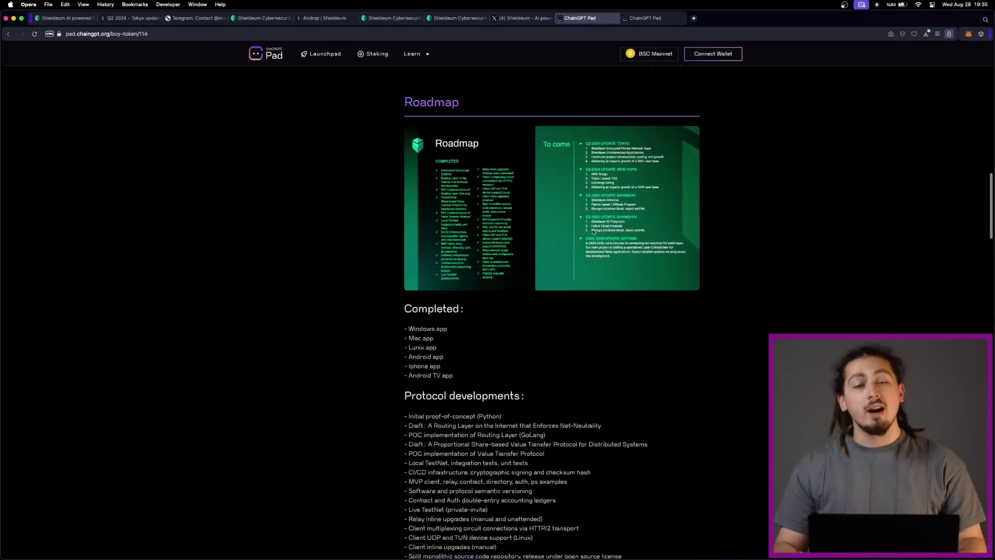
scroll(547, 226, "up", 1)
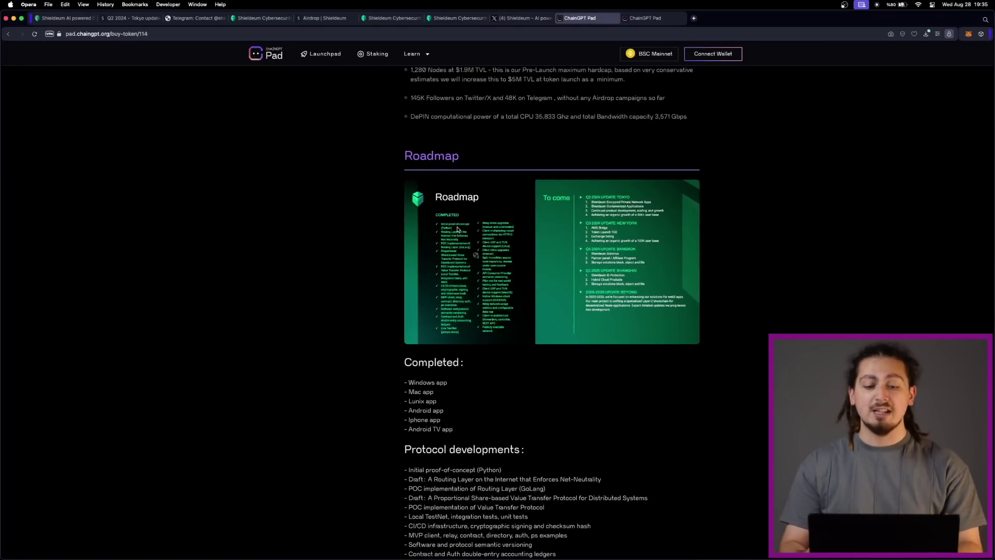
scroll(558, 249, "up", 2, "ctrl")
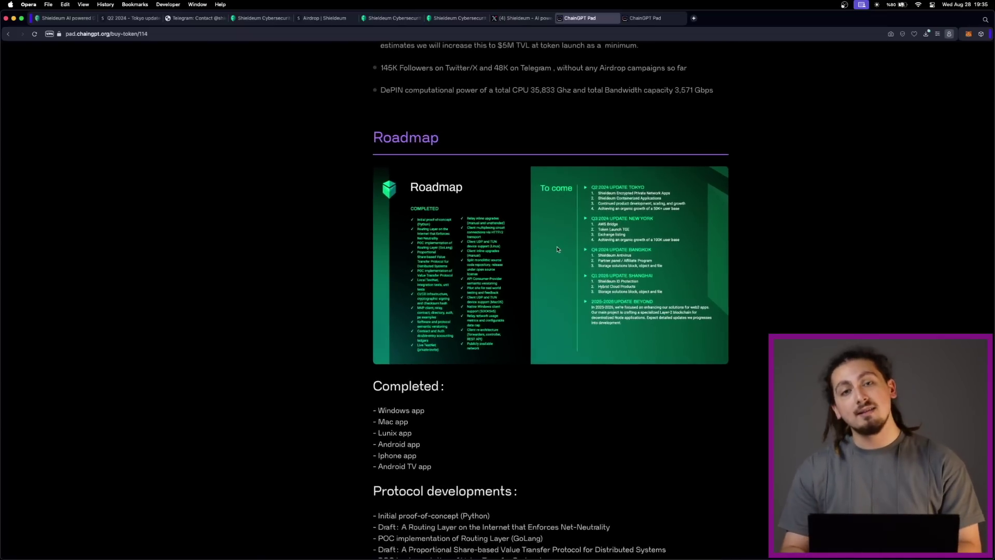
scroll(557, 250, "up", 2, "ctrl")
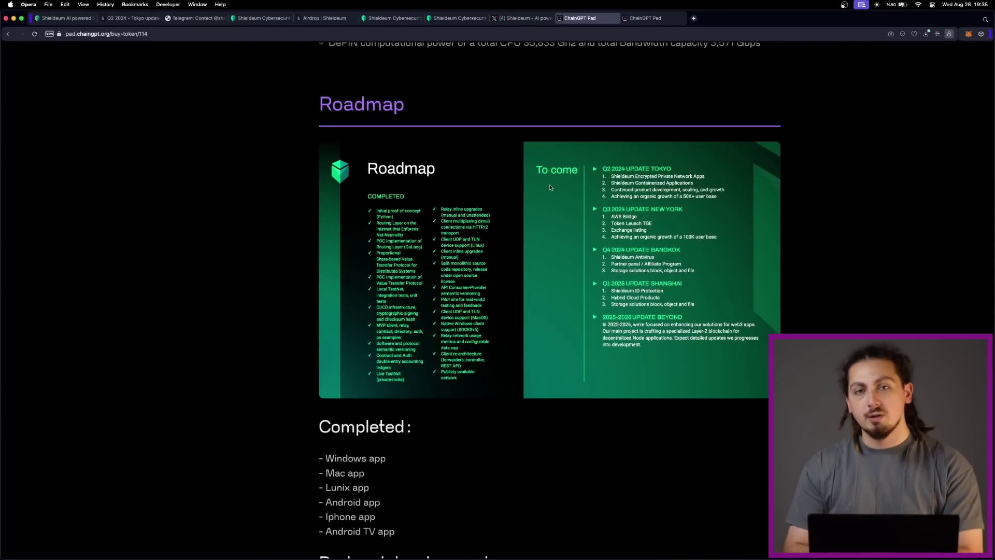
left_click(66, 17)
scroll(466, 126, "up", 15)
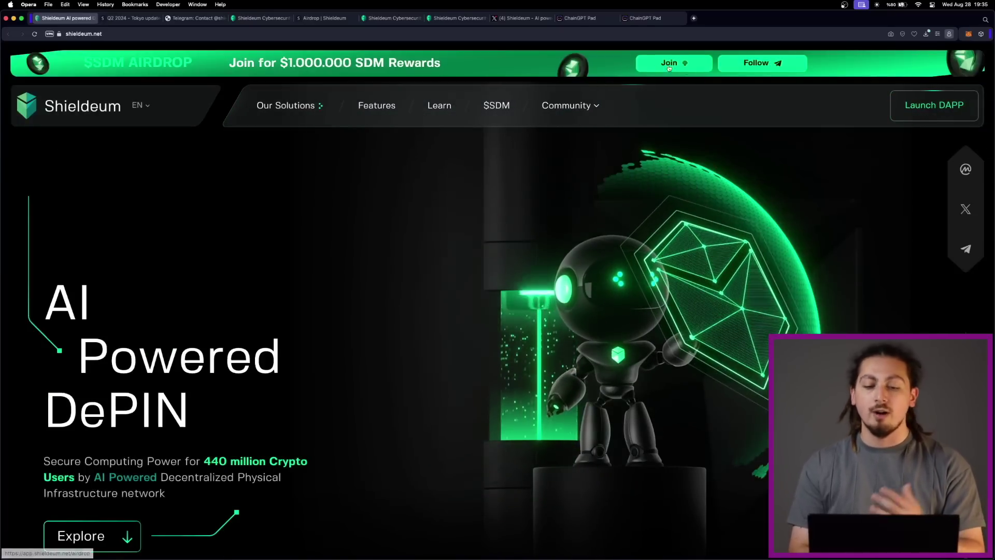
Step: View the dApp airdrop's Telegram Mini-App quest details, alternating with Shieldeum's X profile
left_click(669, 66)
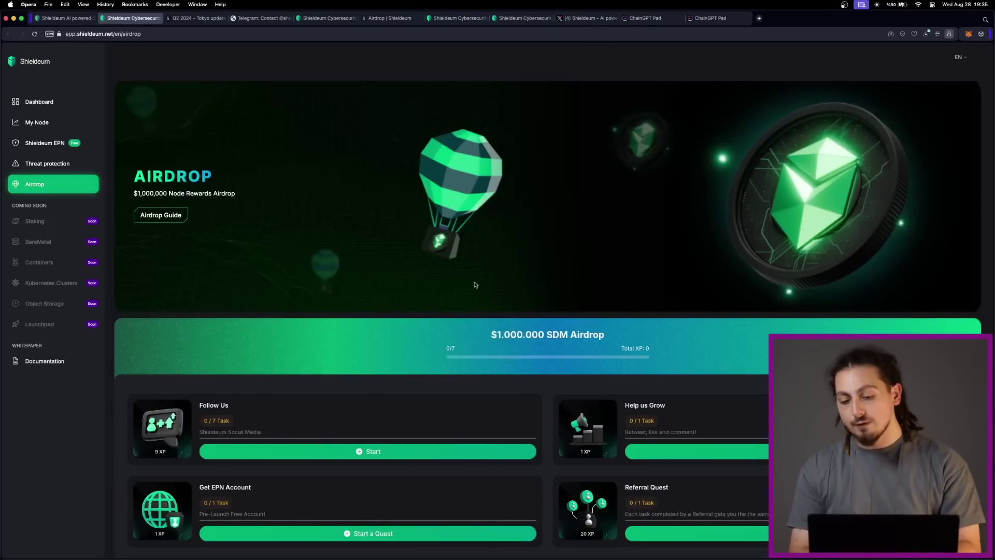
scroll(475, 284, "down", 5)
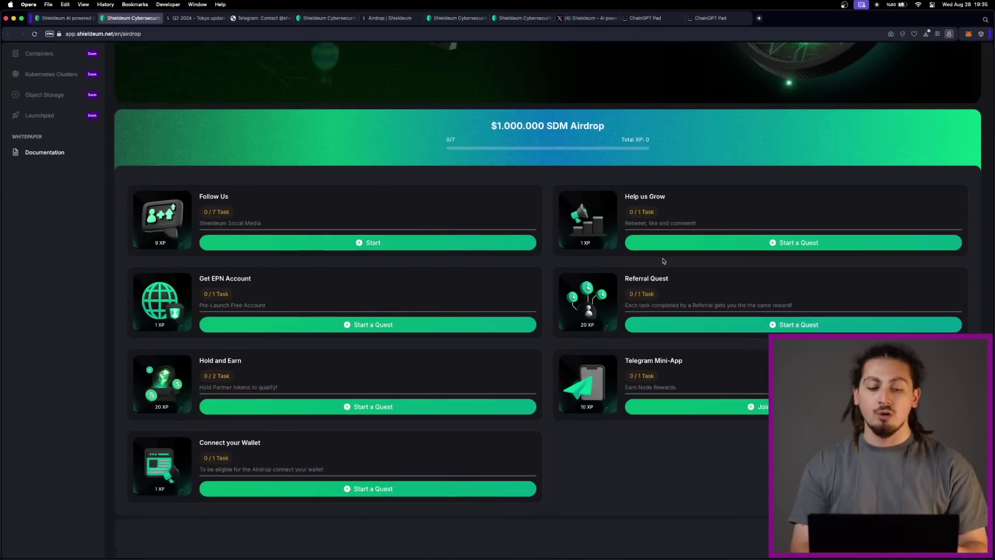
left_click(702, 408)
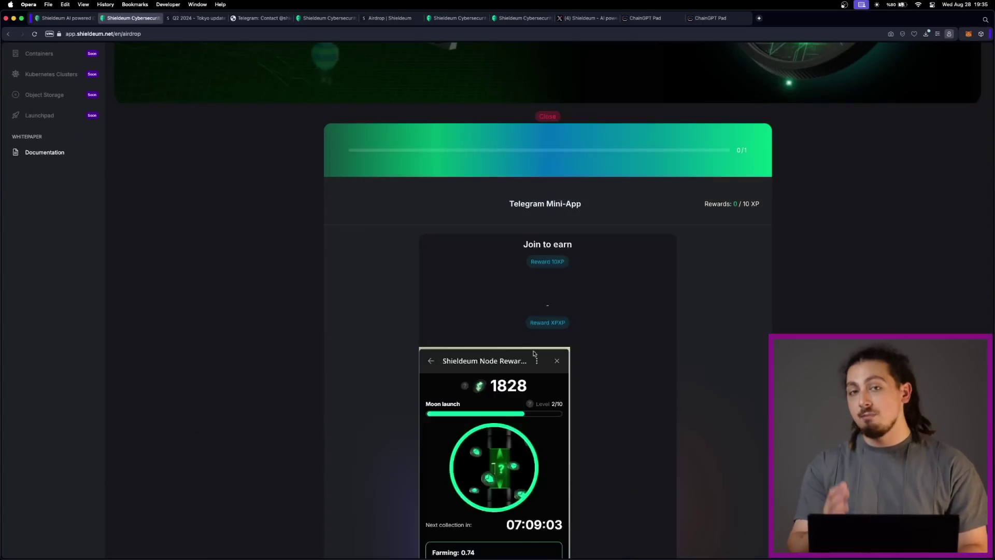
scroll(591, 311, "down", 5)
scroll(591, 310, "up", 3)
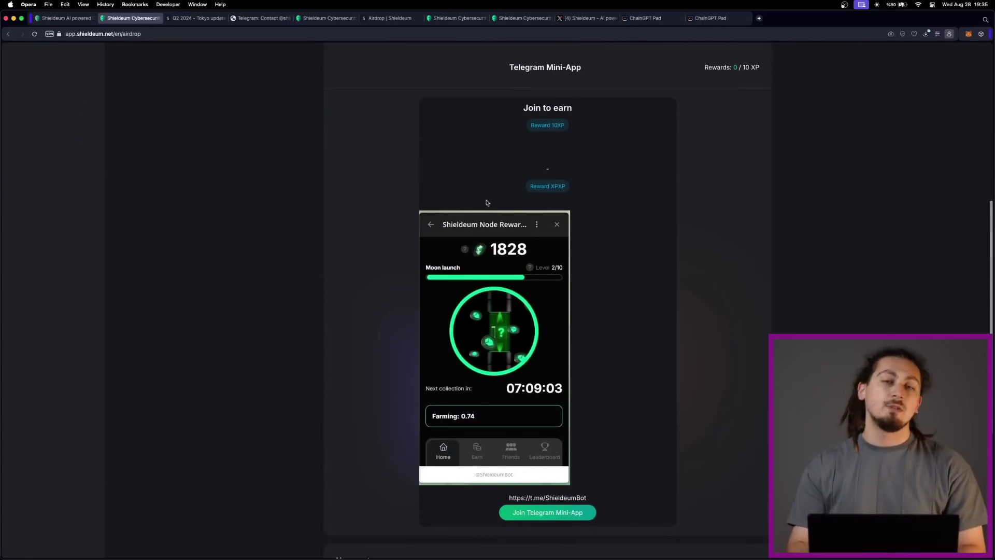
left_click(578, 18)
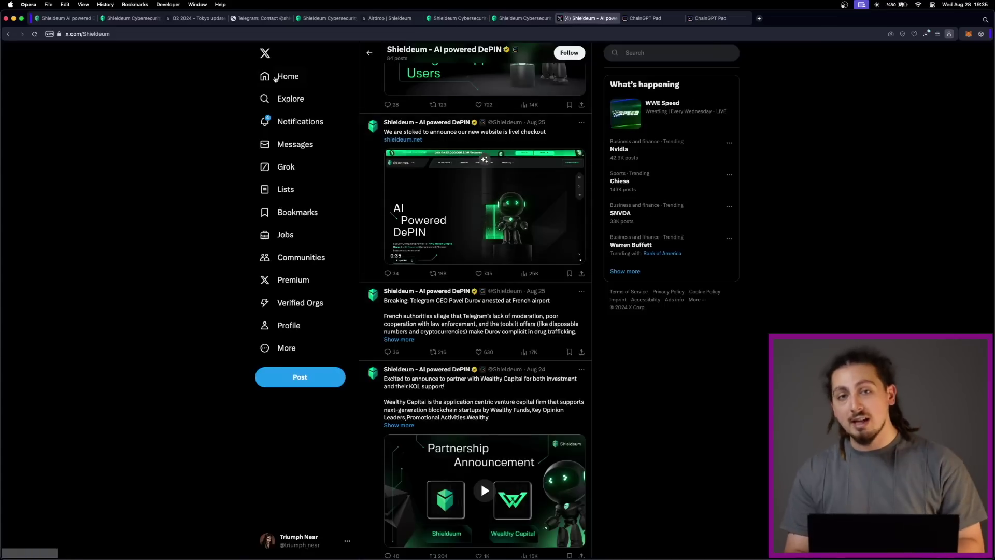
left_click(115, 19)
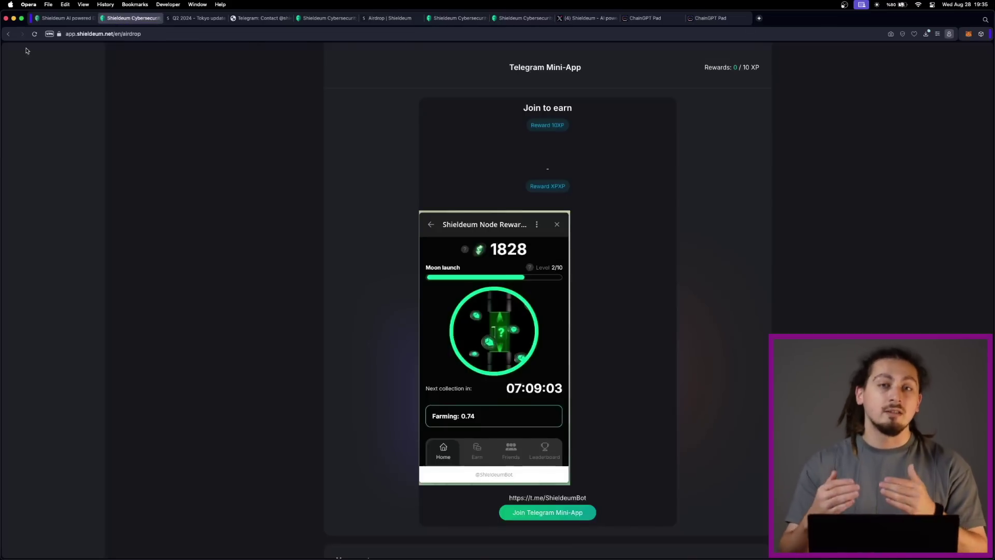
left_click(575, 18)
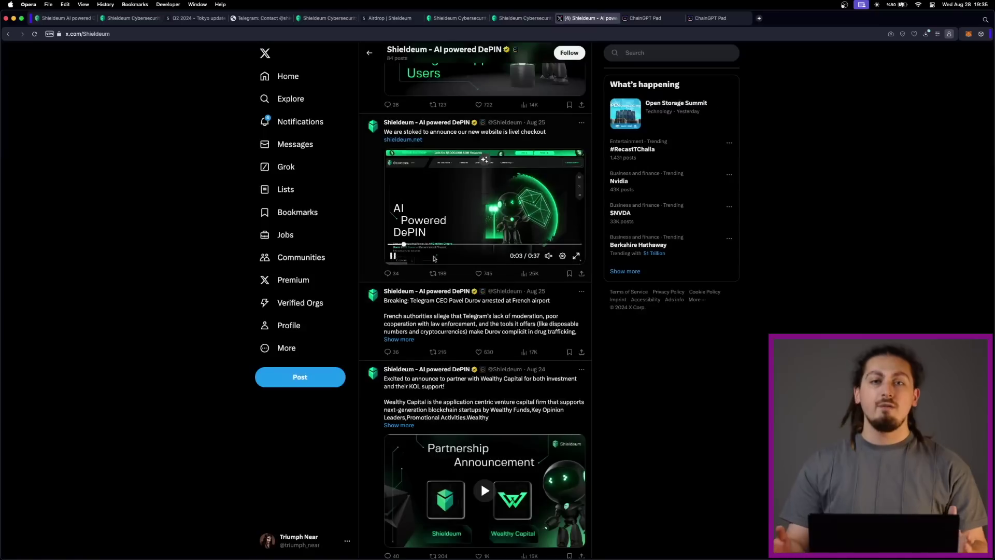
scroll(481, 435, "down", 1)
scroll(450, 350, "down", 5)
scroll(421, 288, "down", 3)
scroll(420, 288, "down", 1)
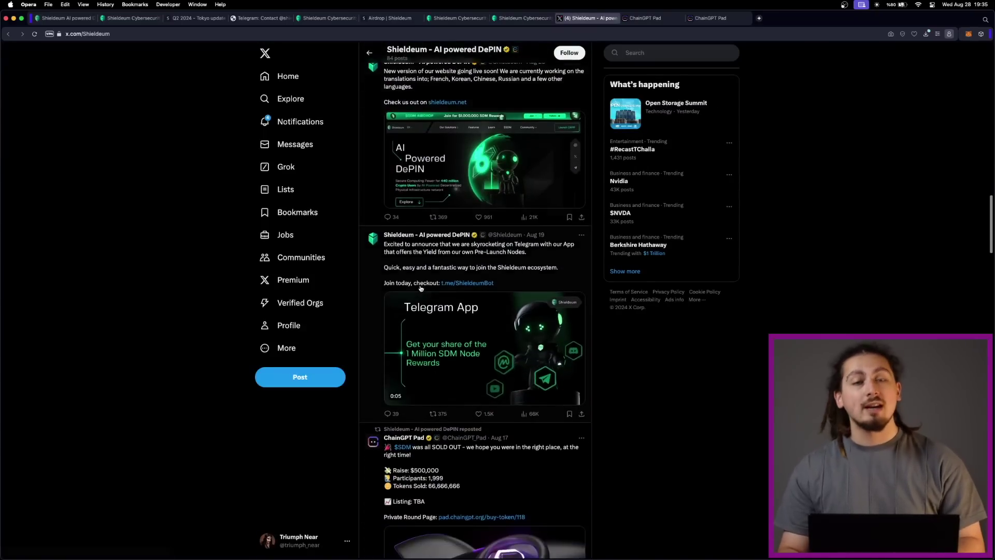
scroll(421, 289, "down", 3)
scroll(421, 289, "up", 3)
scroll(420, 288, "up", 5)
scroll(421, 288, "up", 10)
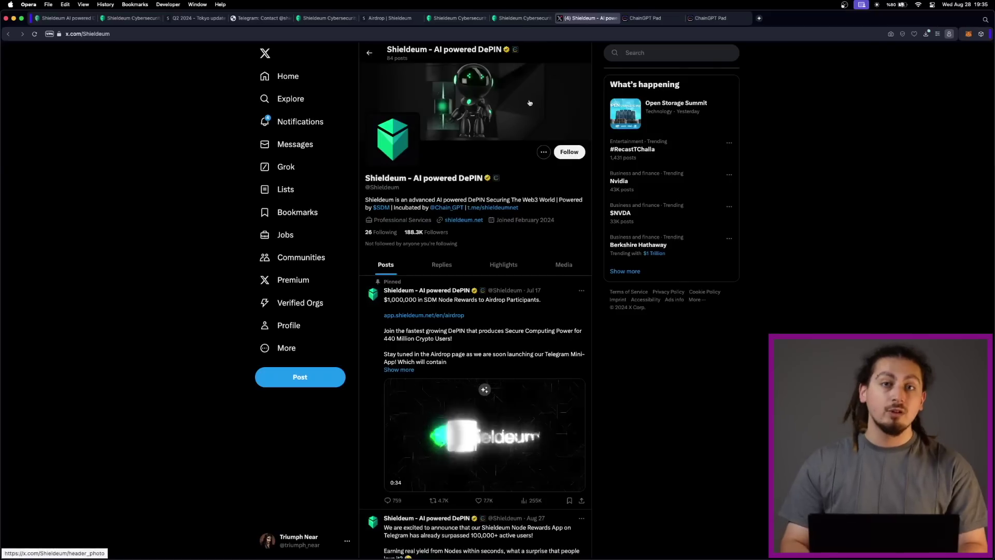
Step: Follow the Telegram link in the Shieldeum website footer to the official community group
left_click(66, 17)
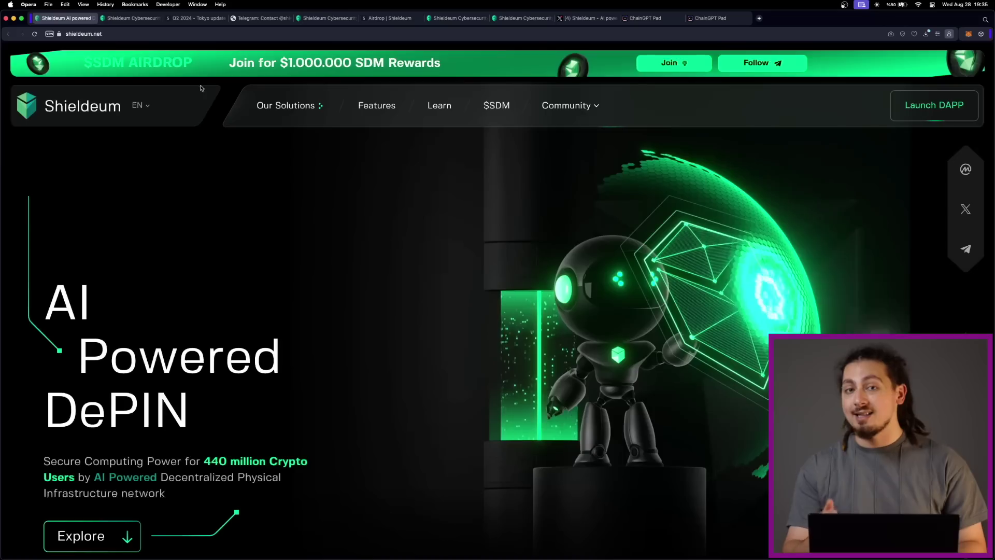
scroll(501, 249, "down", 5)
scroll(501, 249, "down", 15)
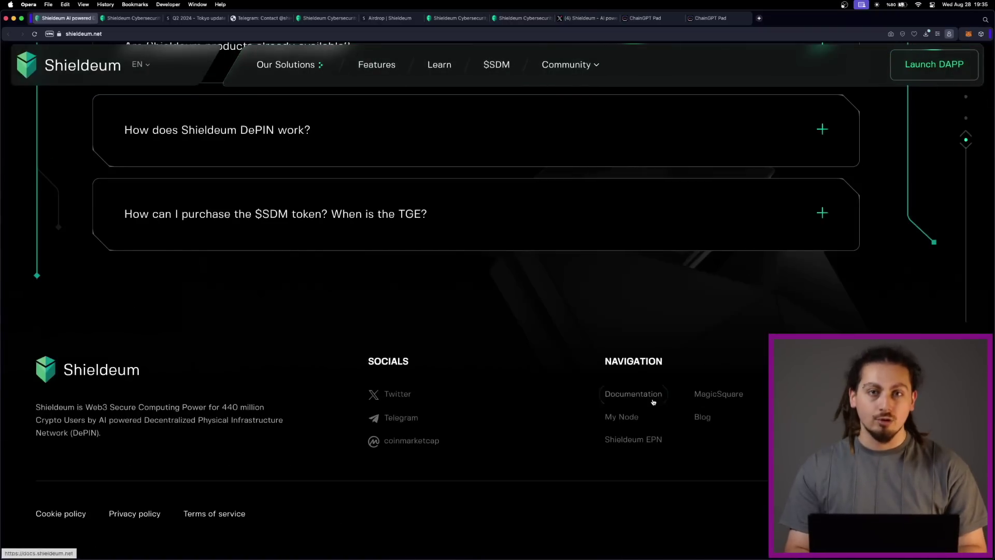
left_click(405, 417)
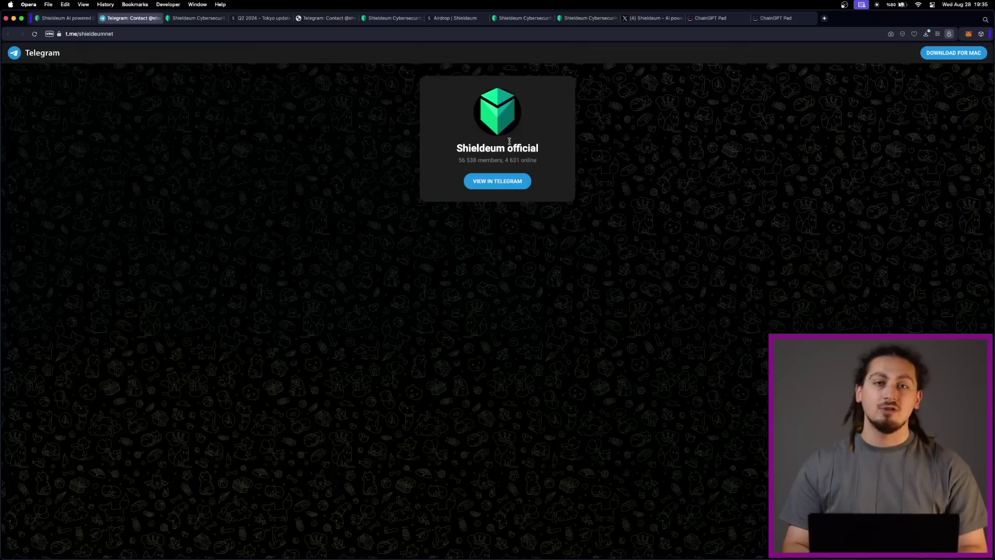